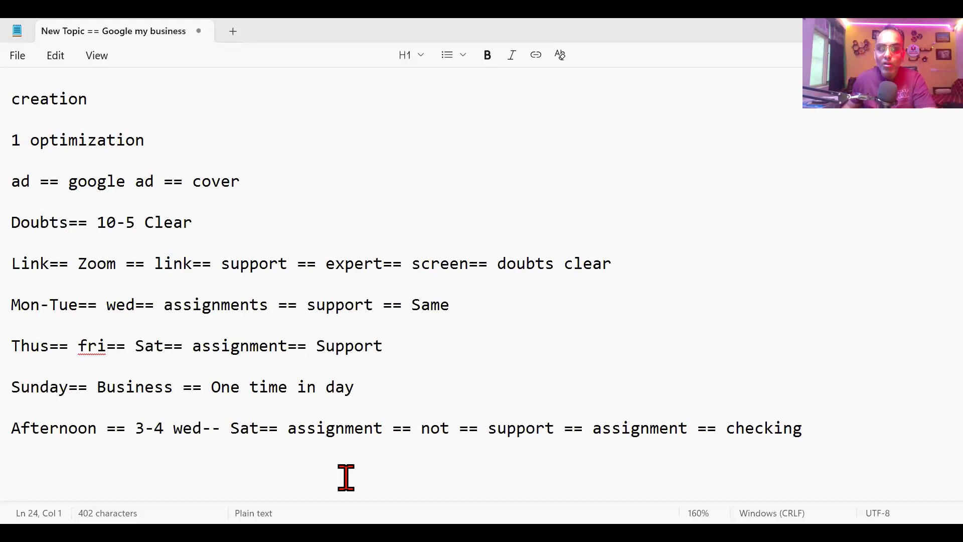
# Step: Append the lines 'Creation== Marketing== Optimization// ad', the Content keyword line and 'Ad== targeting== marketing' to the notes
pyautogui.click(182, 470)
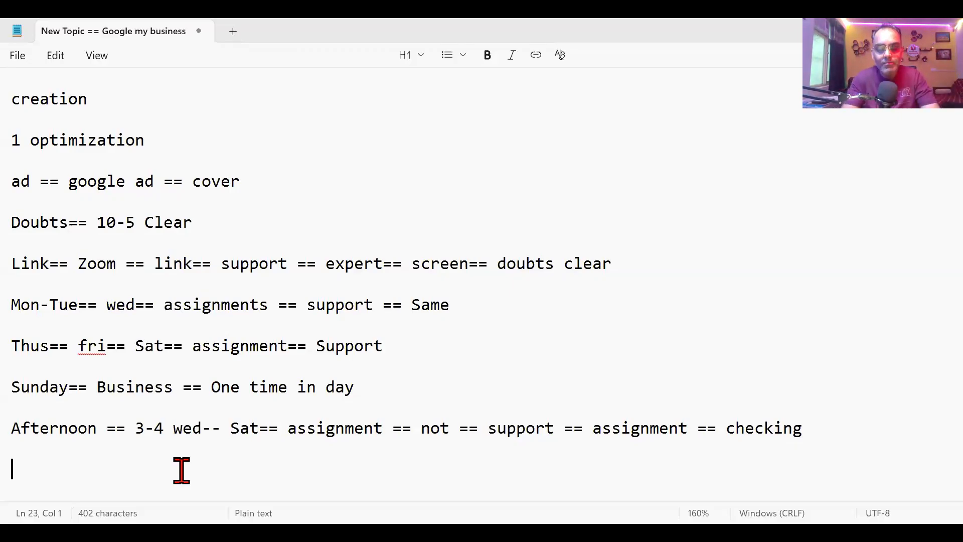
pyautogui.write('Creation=')
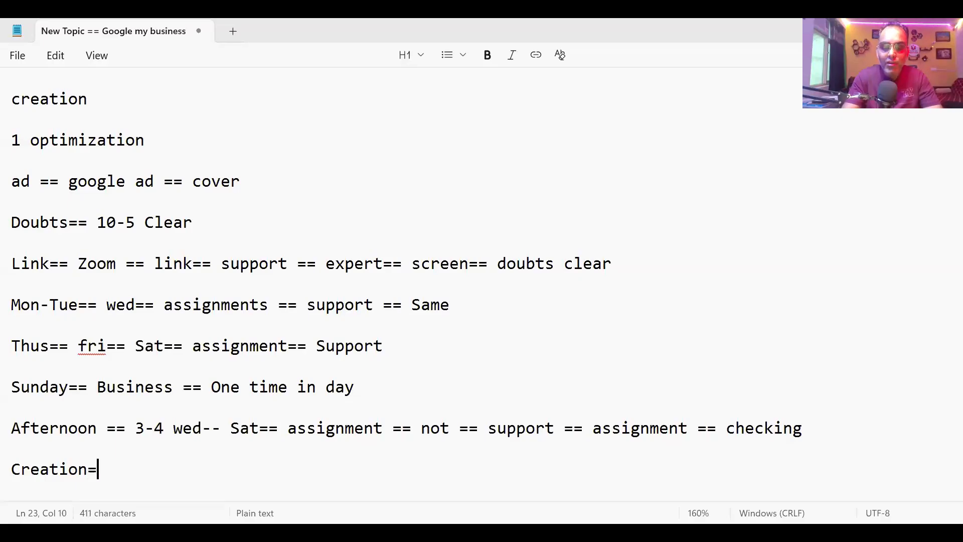
pyautogui.write('= Marketing== ')
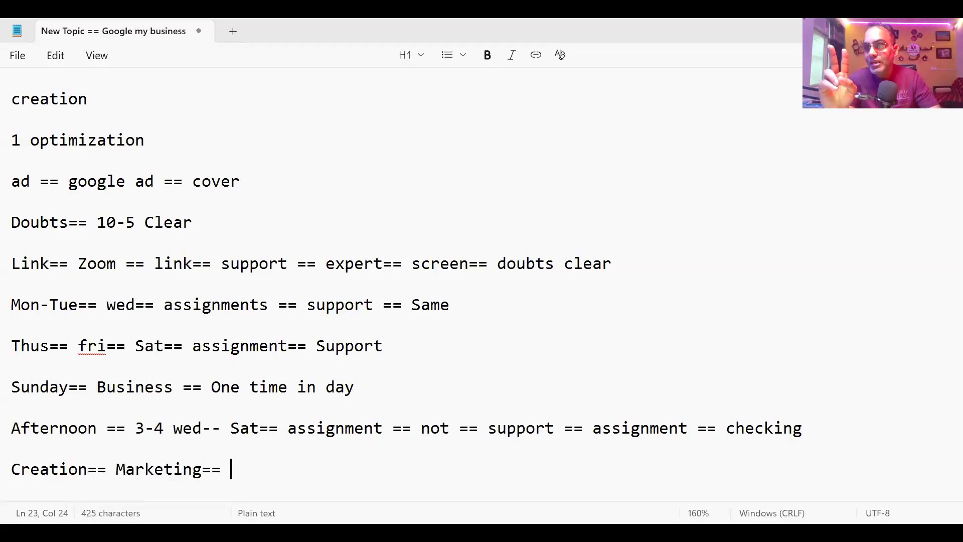
pyautogui.write('Optim')
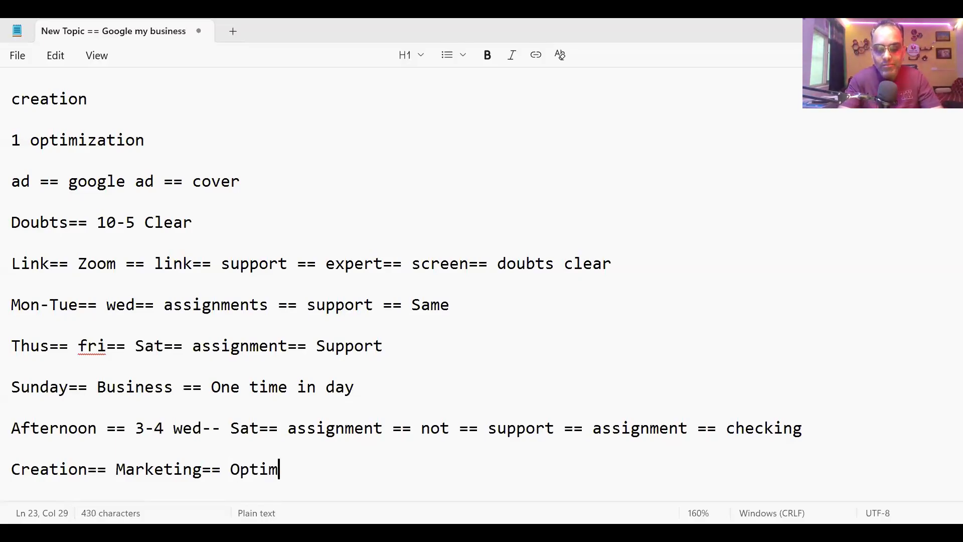
pyautogui.write('ization// ad')
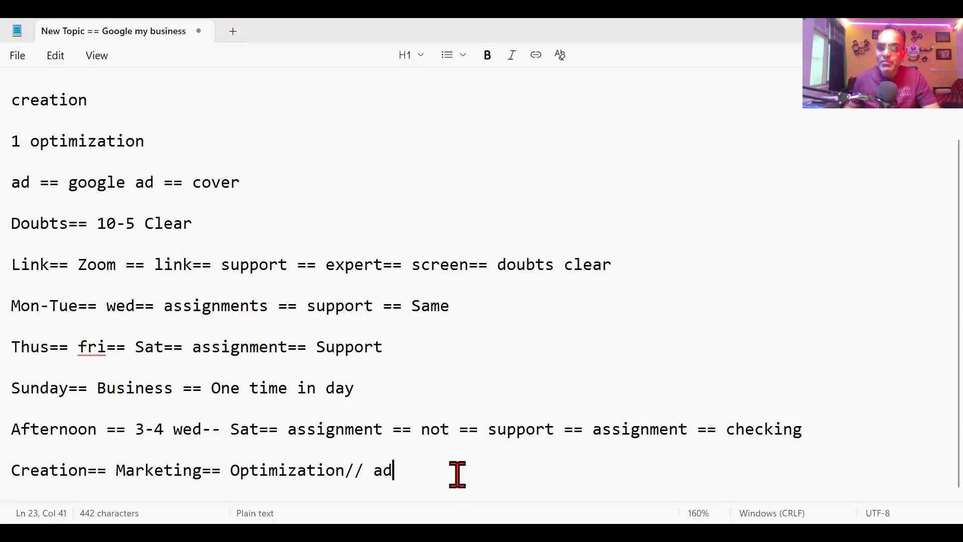
pyautogui.press('Return')
pyautogui.press('Return')
pyautogui.write('Content== post== share == reach == keyword== profile')
pyautogui.press('Return')
pyautogui.press('Return')
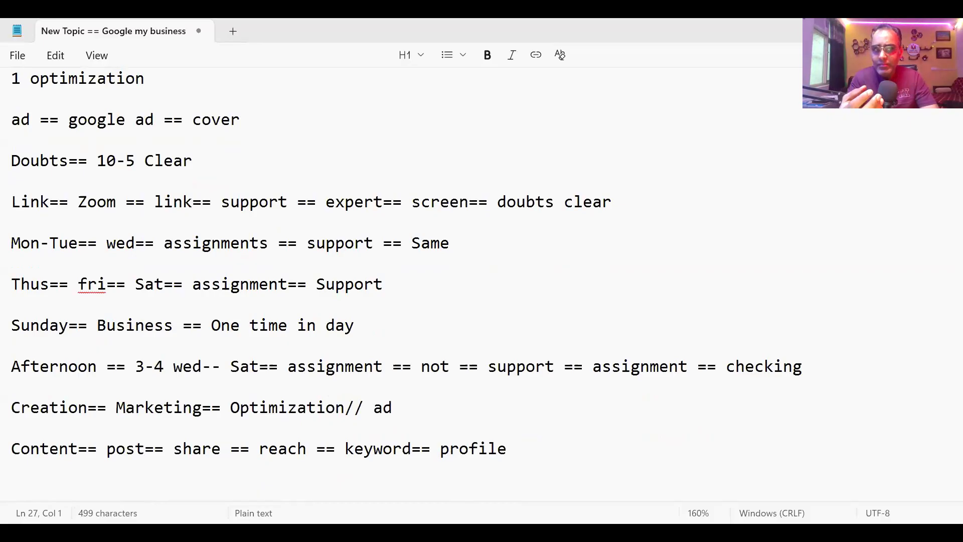
pyautogui.write('Ad== targeting== marketing')
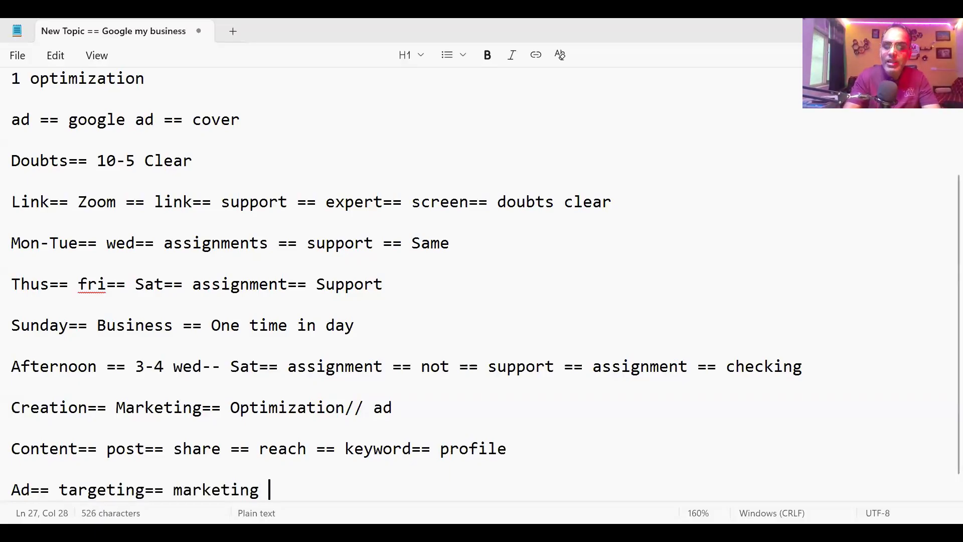
pyautogui.press('Return')
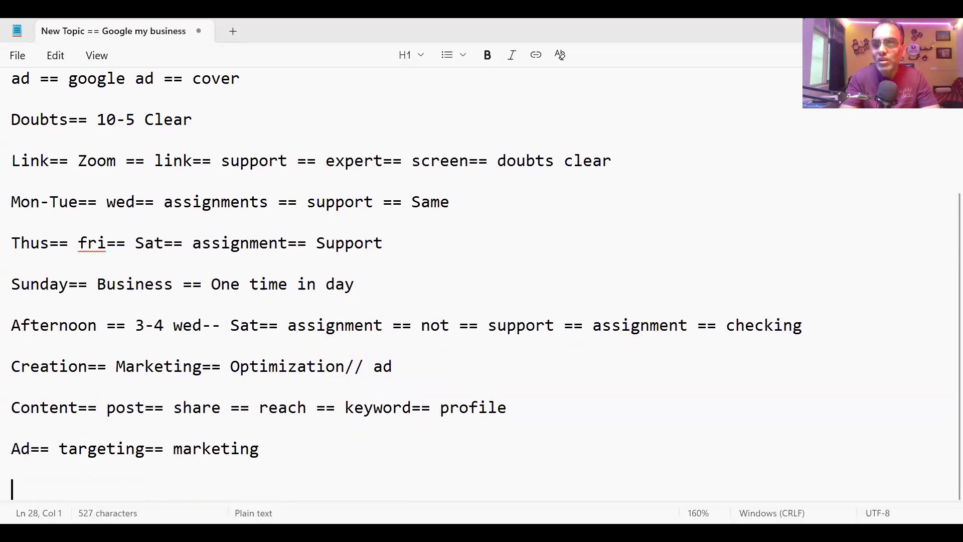
pyautogui.press('Return')
pyautogui.press('Return')
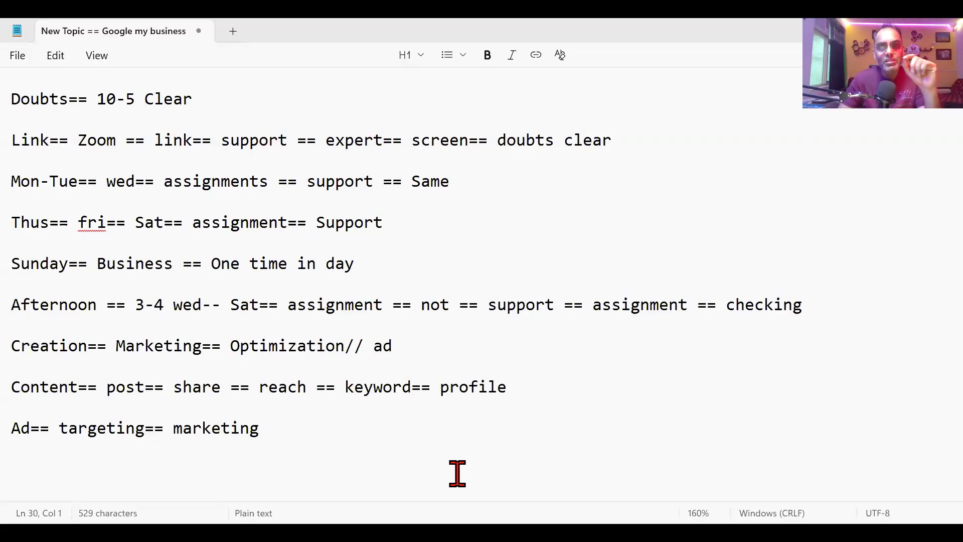
# Step: Finish with the Ad line in Notepad and switch over to the Chrome new tab page
pyautogui.click(394, 424)
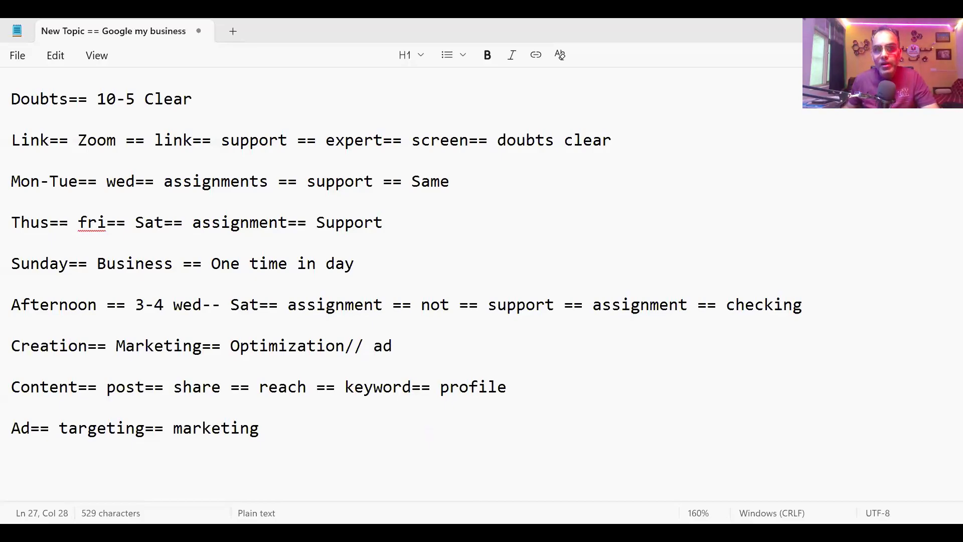
pyautogui.hotkey('alt', 'Tab')
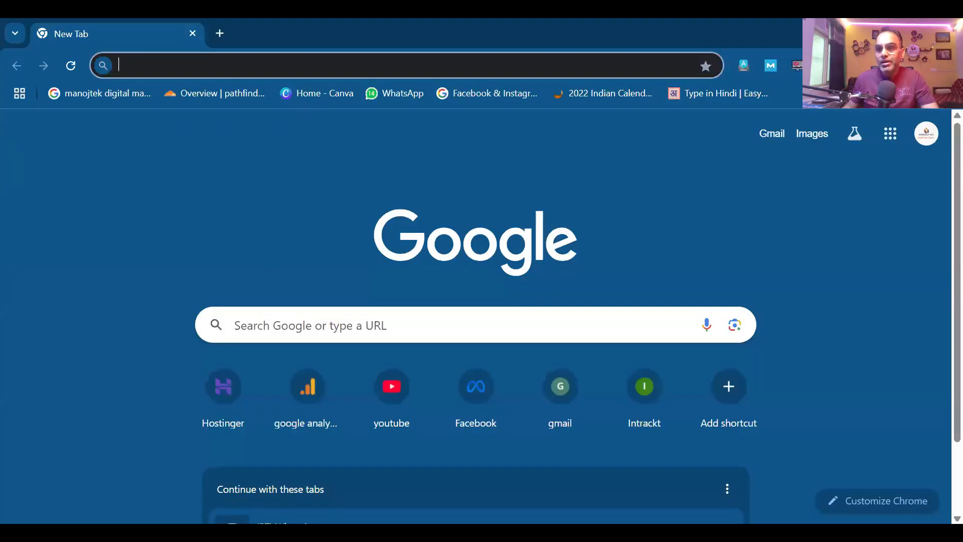
# Step: Switch to another Chrome profile and search Google for 'Best hotel near me'
pyautogui.click(921, 66)
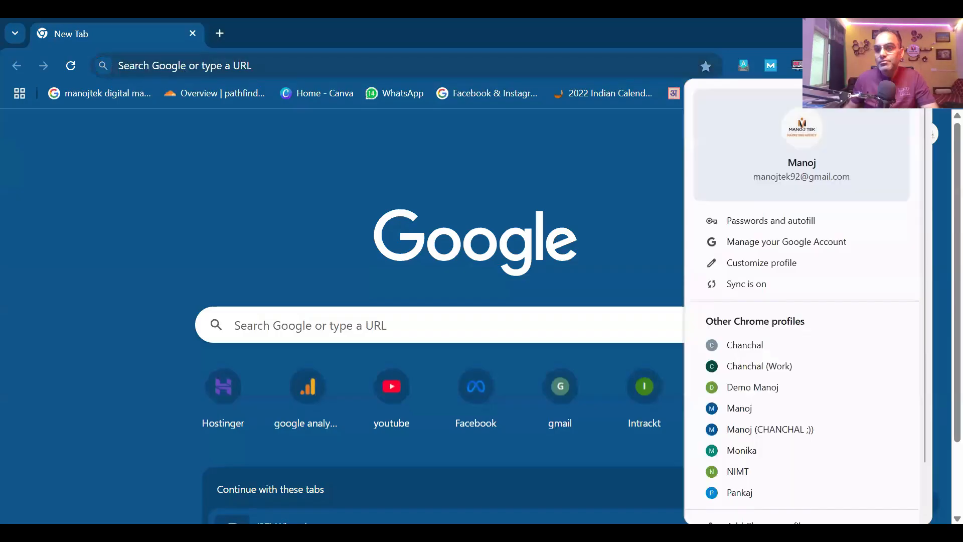
pyautogui.click(749, 353)
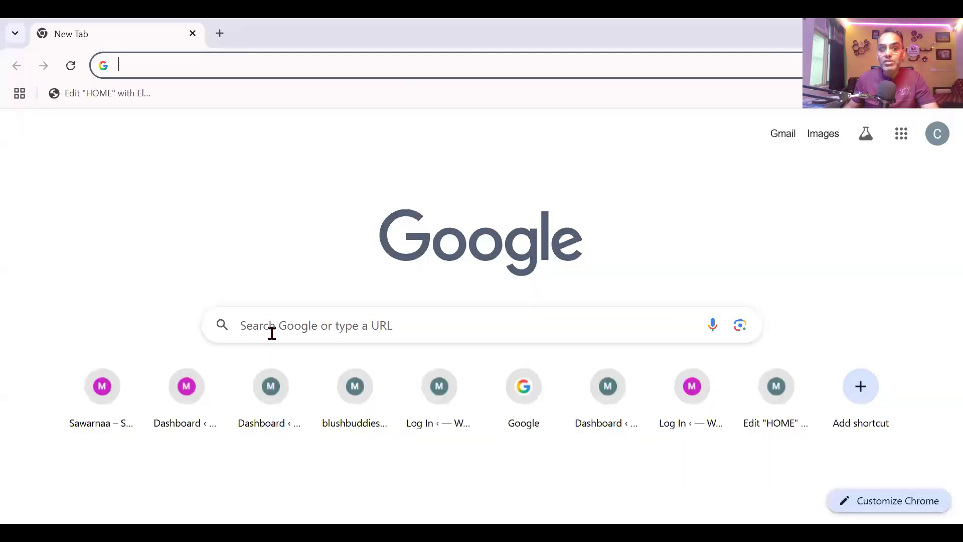
pyautogui.click(271, 333)
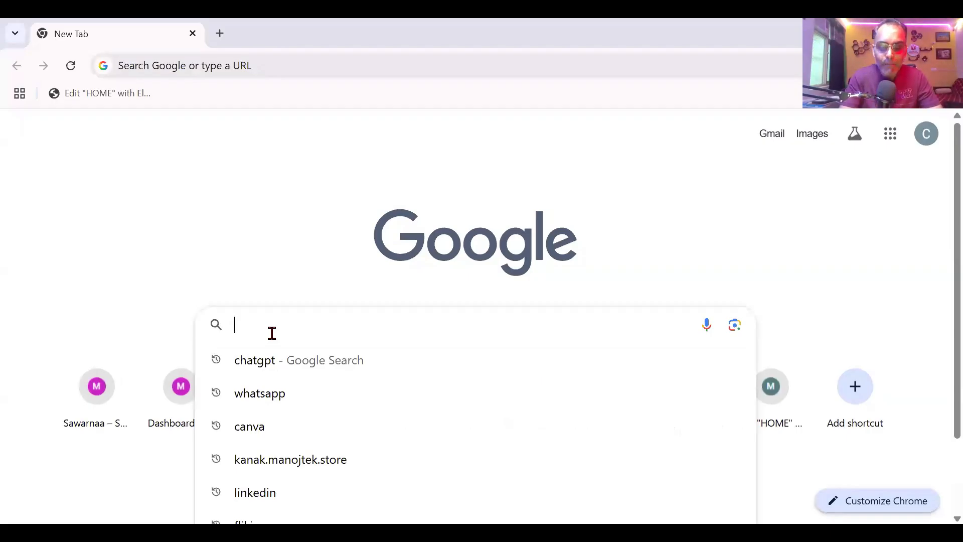
pyautogui.write('Best hot')
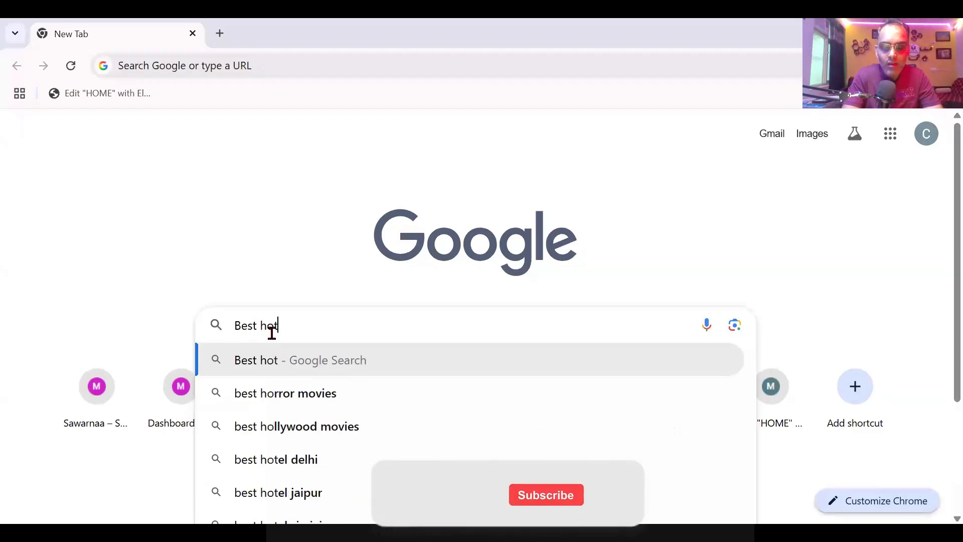
pyautogui.write('el near ')
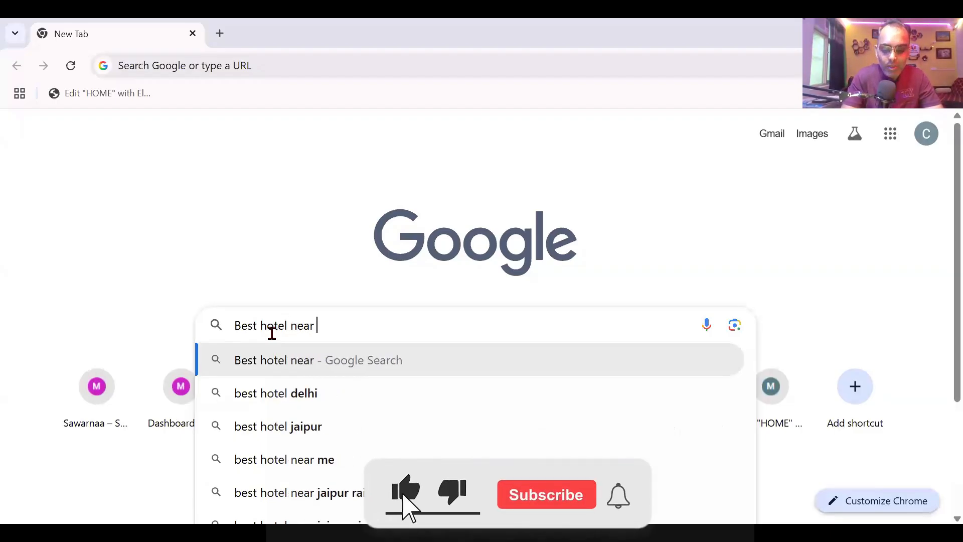
pyautogui.write('me')
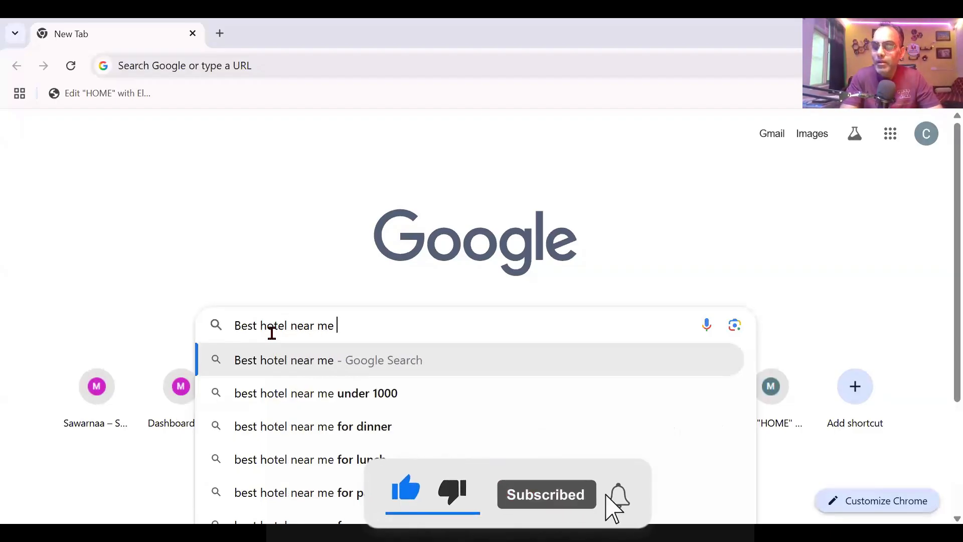
pyautogui.press('Return')
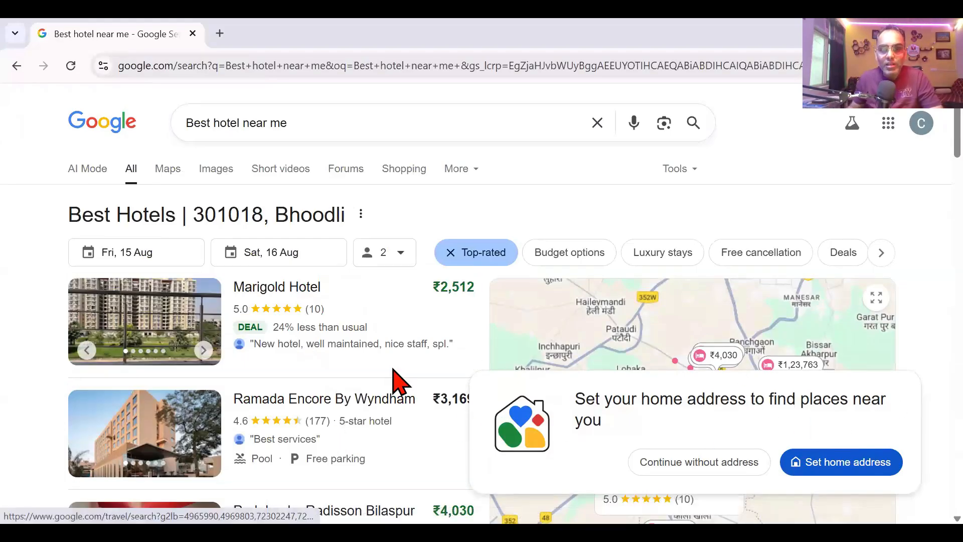
# Step: Review the hotel results, continue without a home address, and select 'near me' in the query
pyautogui.scroll(-1, 397, 381)
pyautogui.scroll(-4, 397, 382)
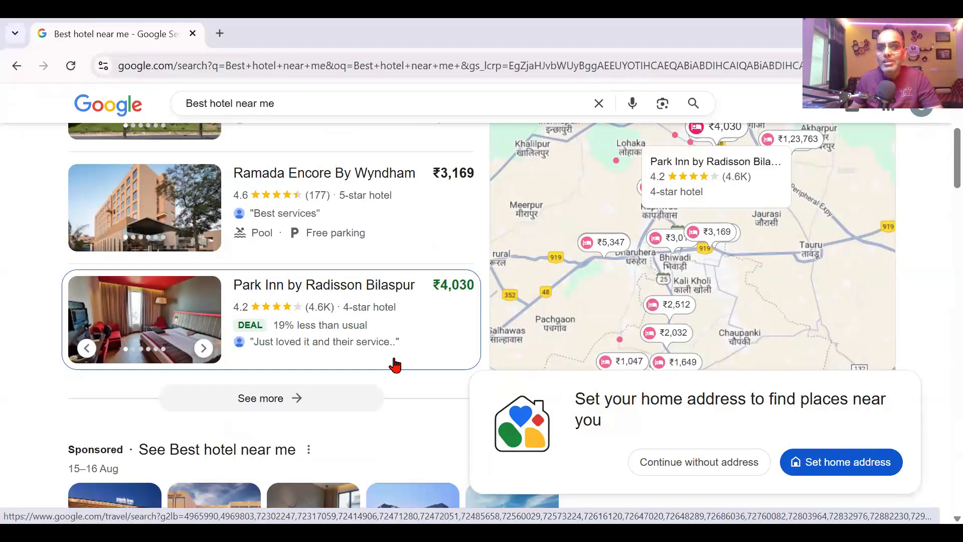
pyautogui.scroll(2, 396, 365)
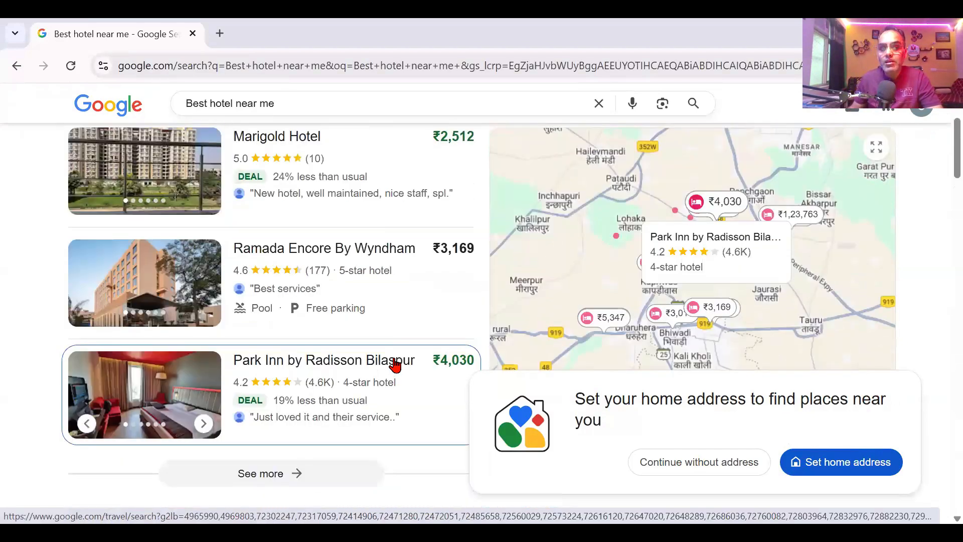
pyautogui.scroll(3, 395, 366)
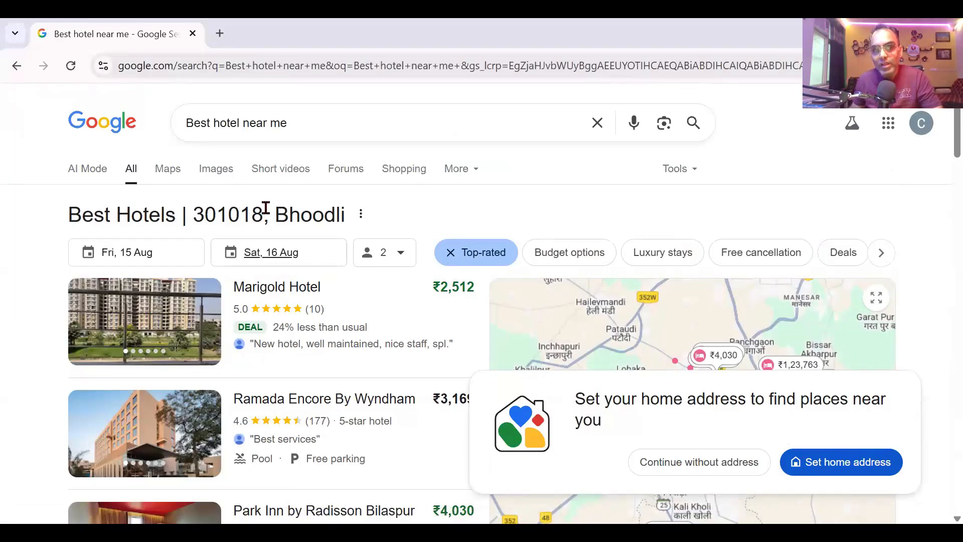
pyautogui.doubleClick(193, 210)
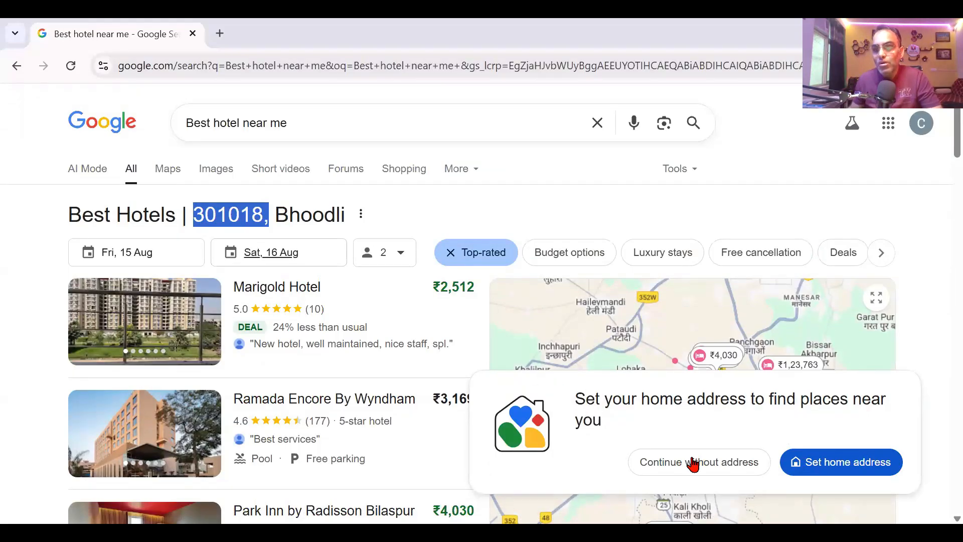
pyautogui.click(725, 467)
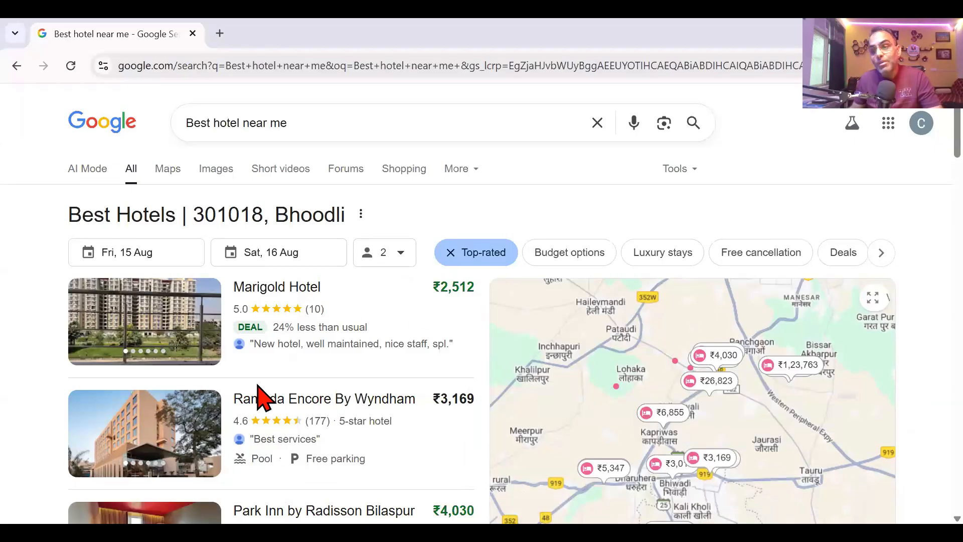
pyautogui.moveTo(245, 121); pyautogui.dragTo(365, 125)
# Step: Search for 'Best hotel in bhiwadi' and look through the hotel results
pyautogui.write('i')
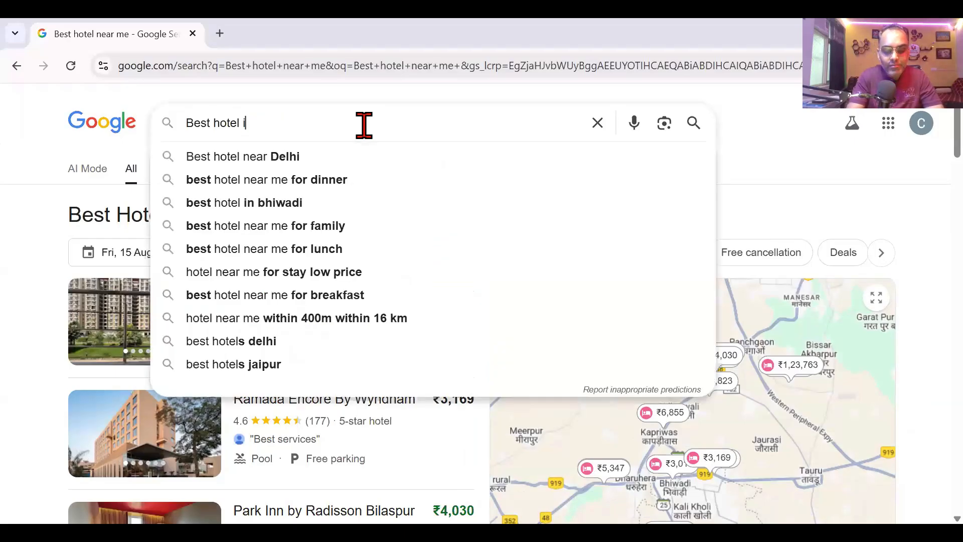
pyautogui.write('n bhiwadi')
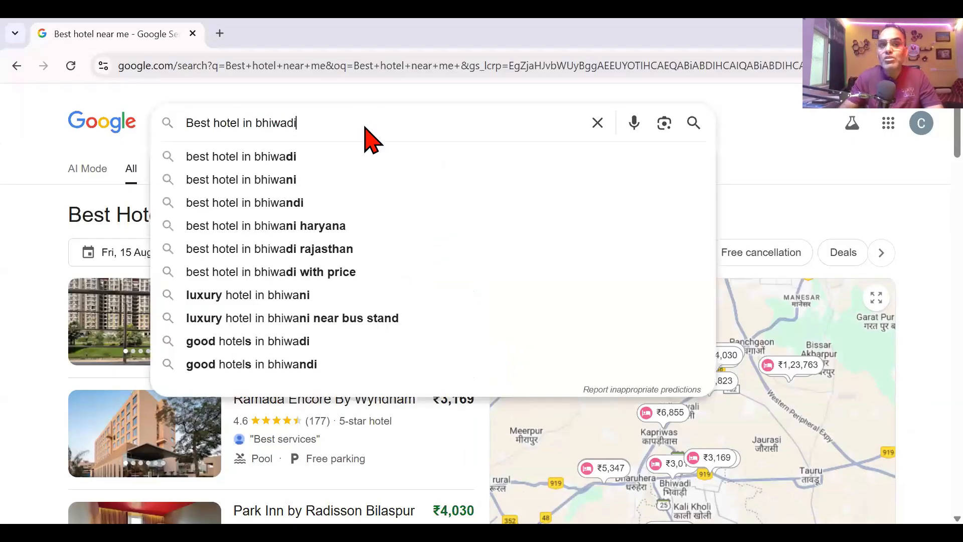
pyautogui.press('Return')
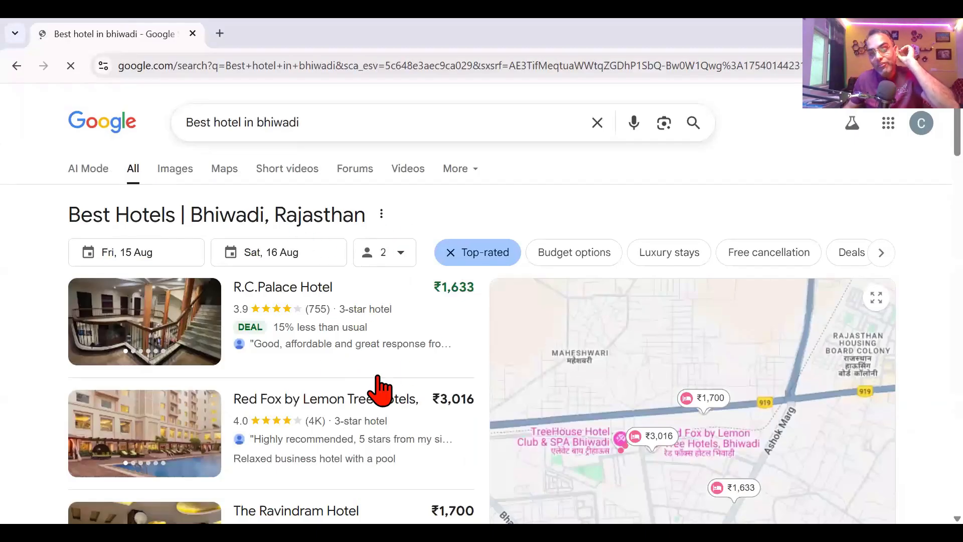
pyautogui.scroll(-1, 308, 493)
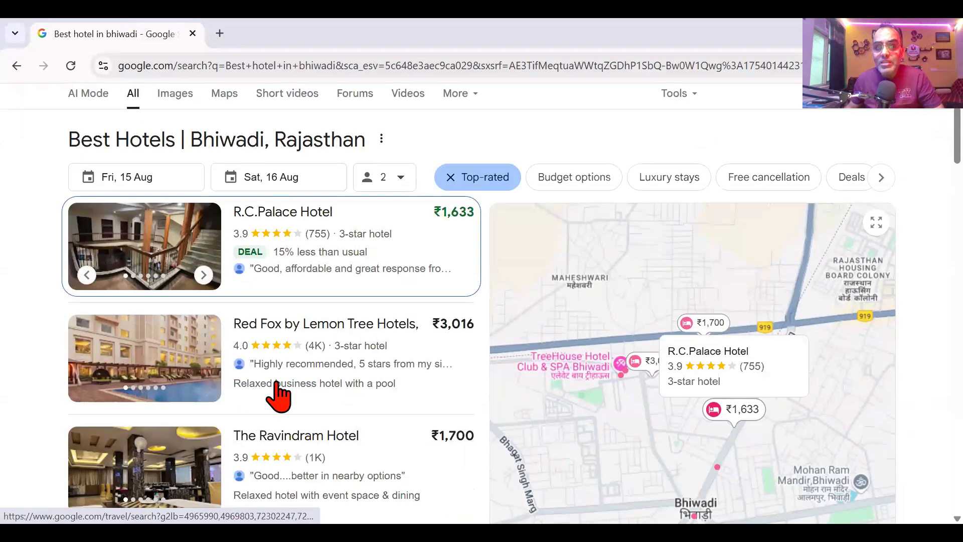
pyautogui.scroll(-1, 279, 394)
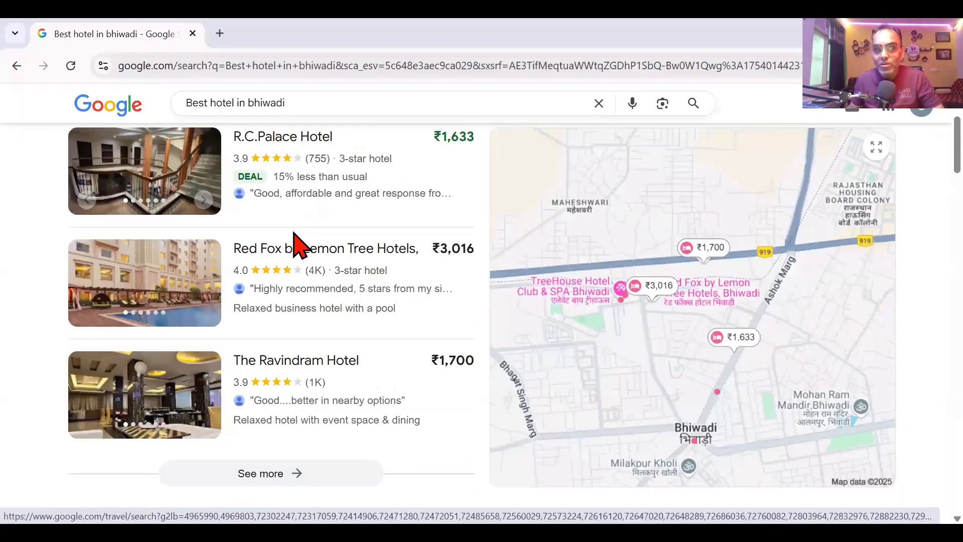
pyautogui.scroll(2, 296, 244)
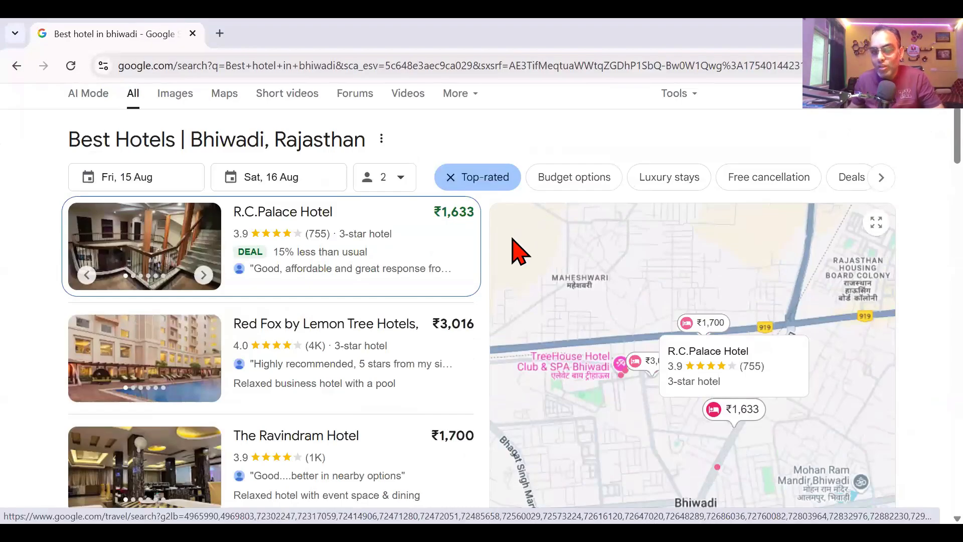
# Step: View the R.C.Palace Hotel page, return to the results, and select the query for replacement
pyautogui.click(512, 241)
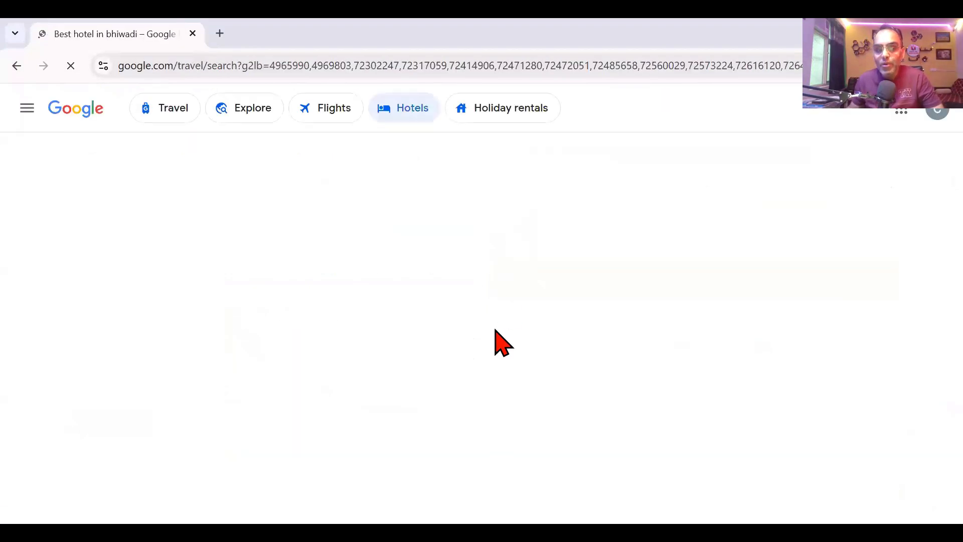
pyautogui.scroll(-10, 495, 337)
pyautogui.scroll(-10, 470, 276)
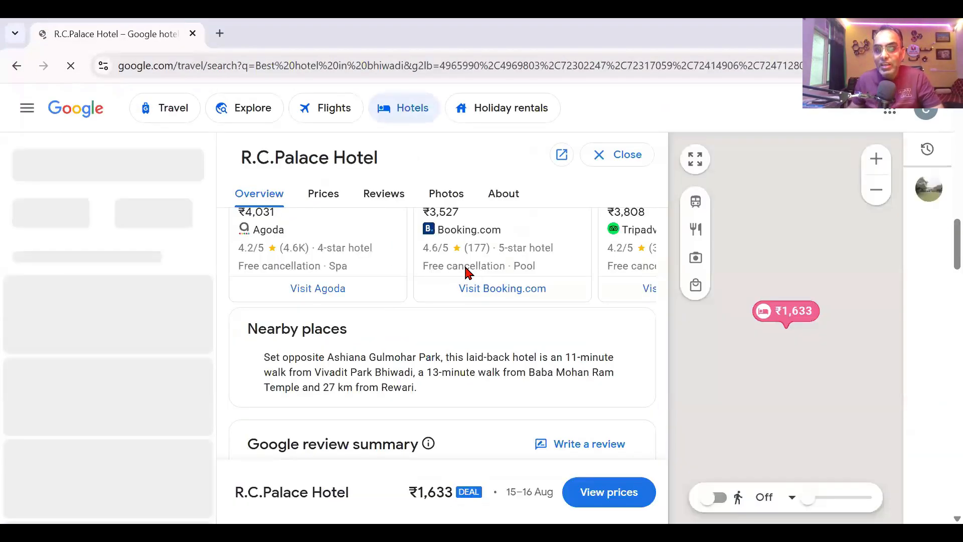
pyautogui.scroll(-3, 471, 278)
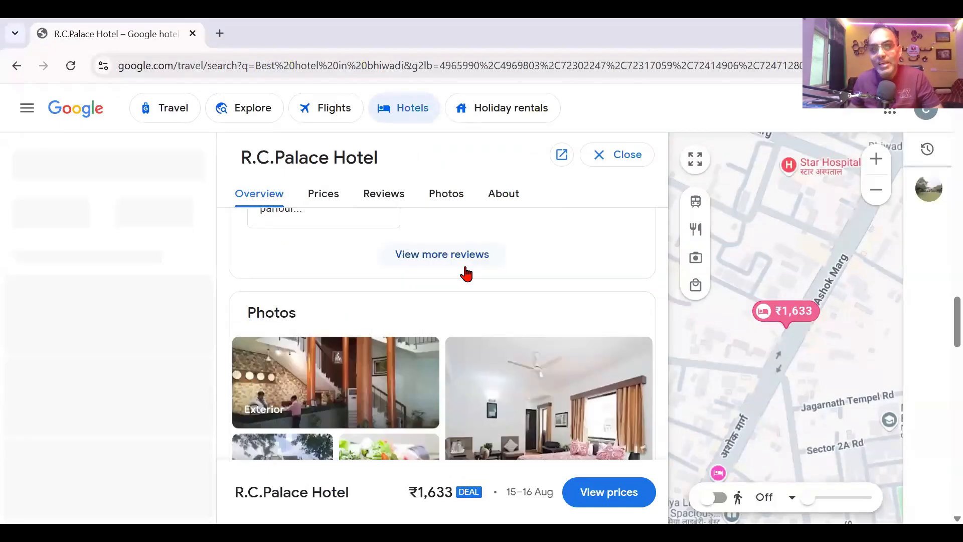
pyautogui.scroll(-5, 469, 276)
pyautogui.click(17, 65)
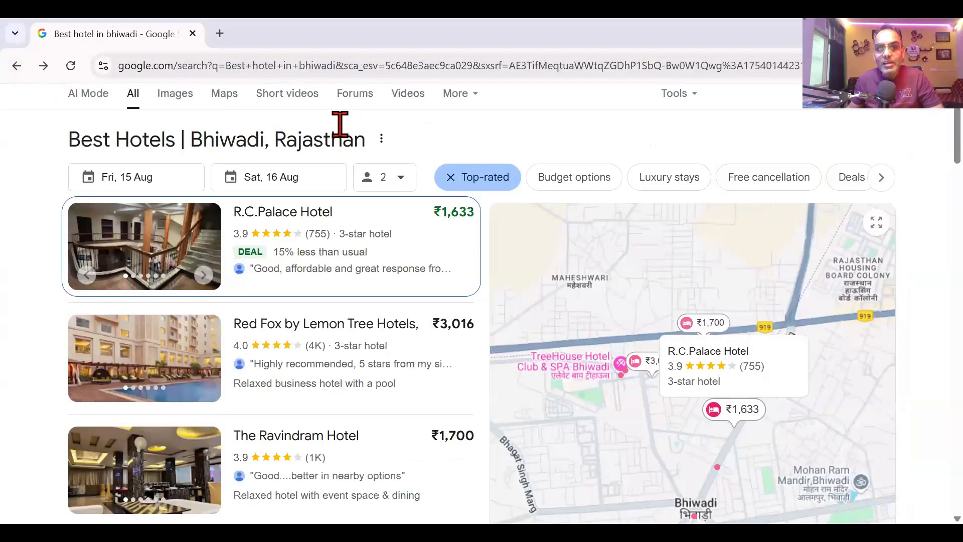
pyautogui.moveTo(340, 122); pyautogui.dragTo(214, 123)
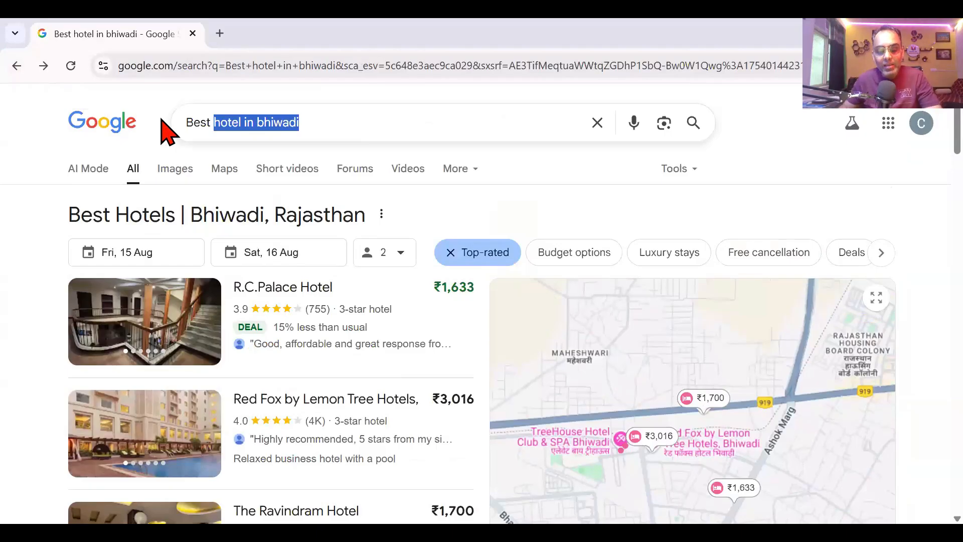
# Step: Search for 'digital marketing in bhiwadi' and browse the listed local businesses
pyautogui.hotkey('ctrl', 'a')
pyautogui.write('di')
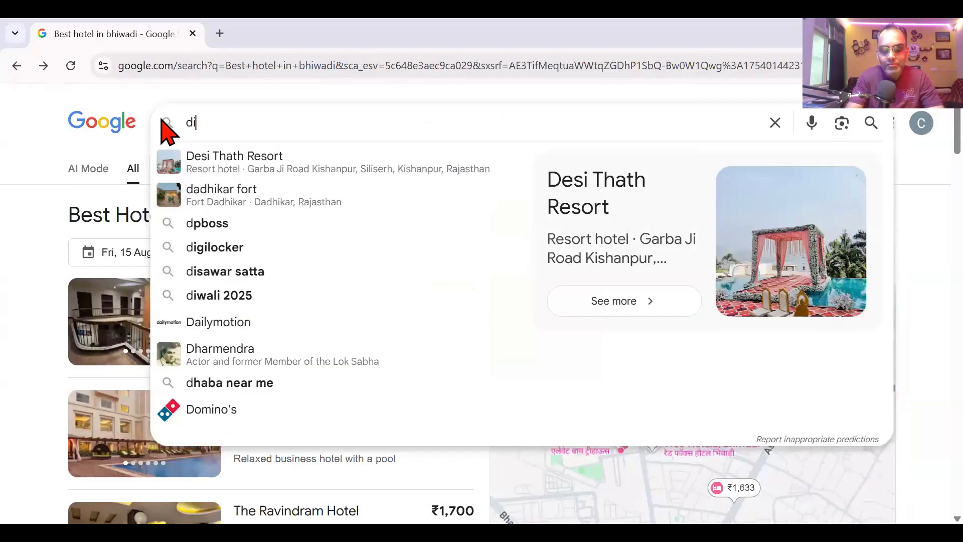
pyautogui.write('gital marketing in')
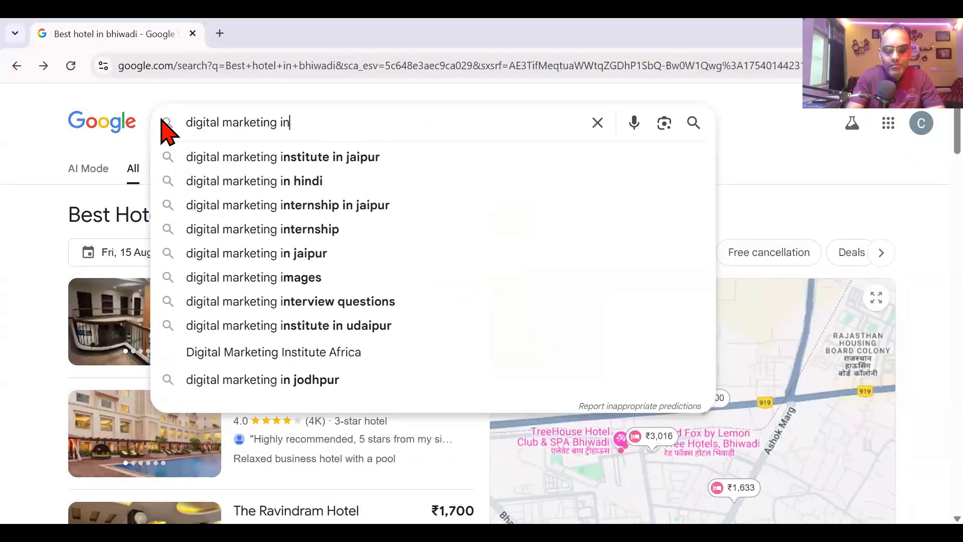
pyautogui.write(' bhiwadi')
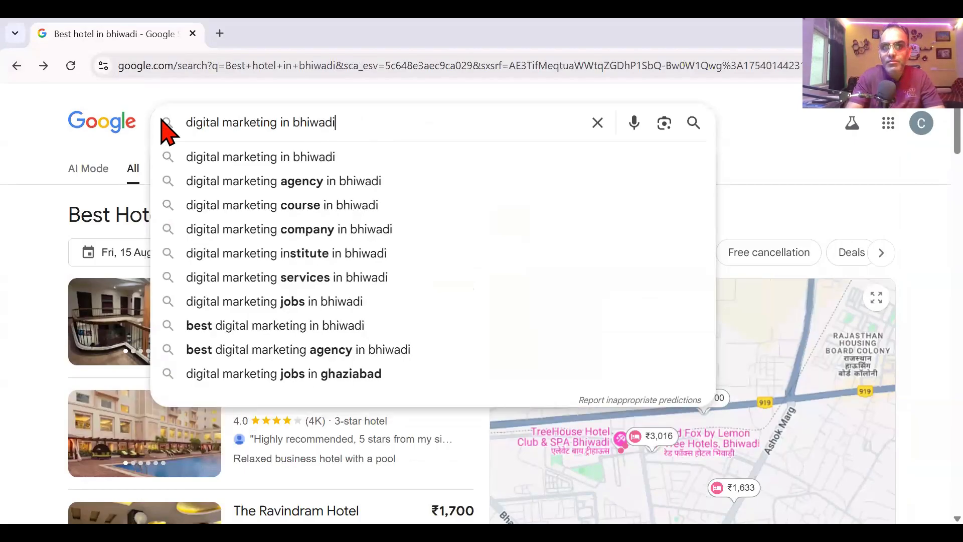
pyautogui.press('Return')
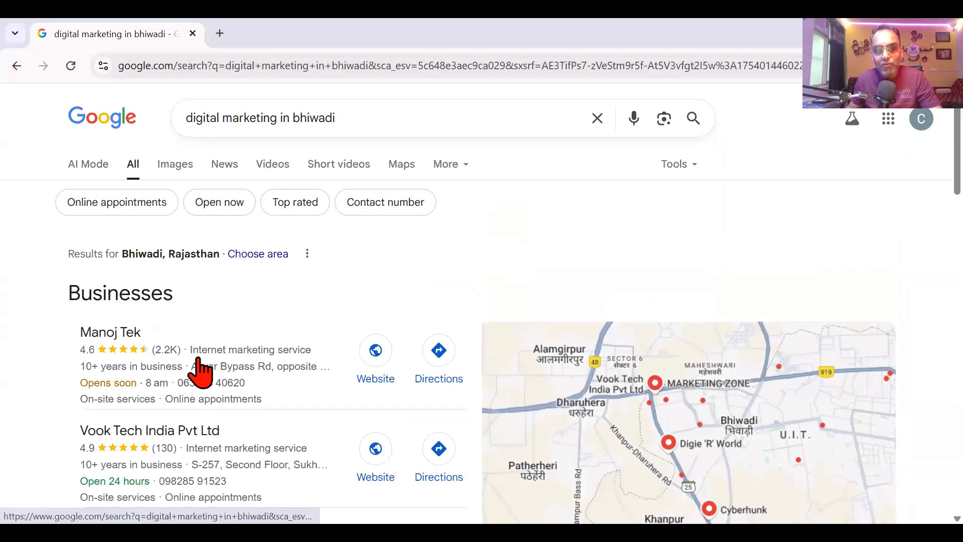
pyautogui.scroll(-2, 200, 370)
pyautogui.scroll(-3, 201, 363)
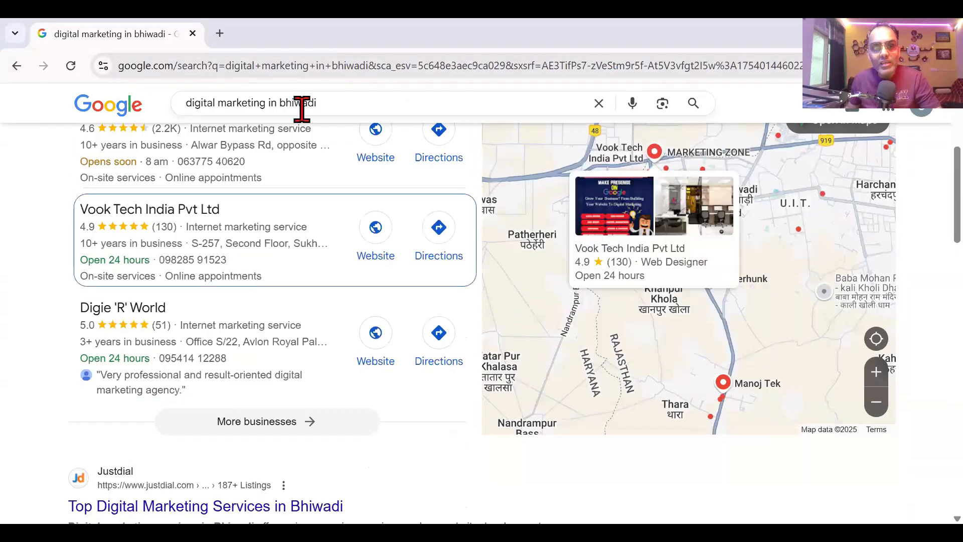
pyautogui.scroll(2, 326, 170)
pyautogui.scroll(2, 240, 306)
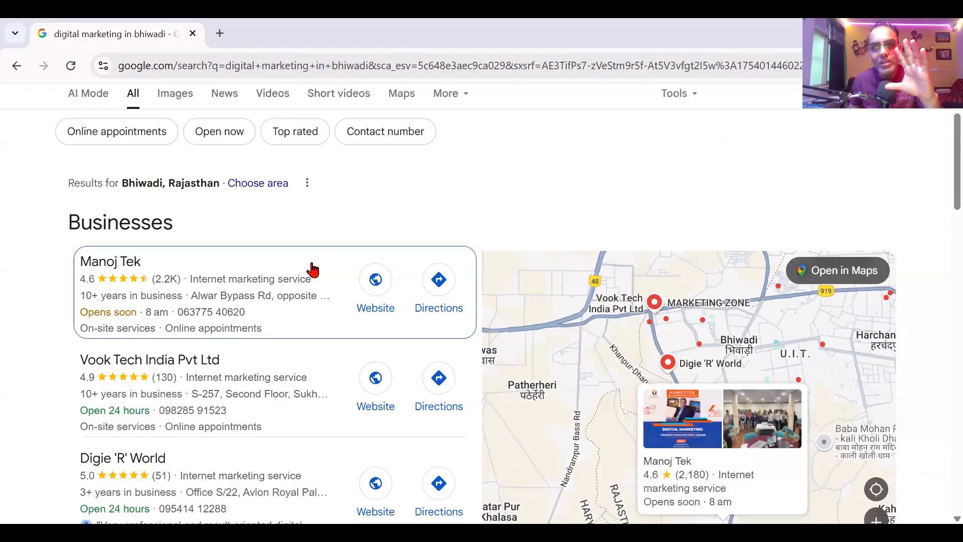
pyautogui.scroll(-1, 222, 336)
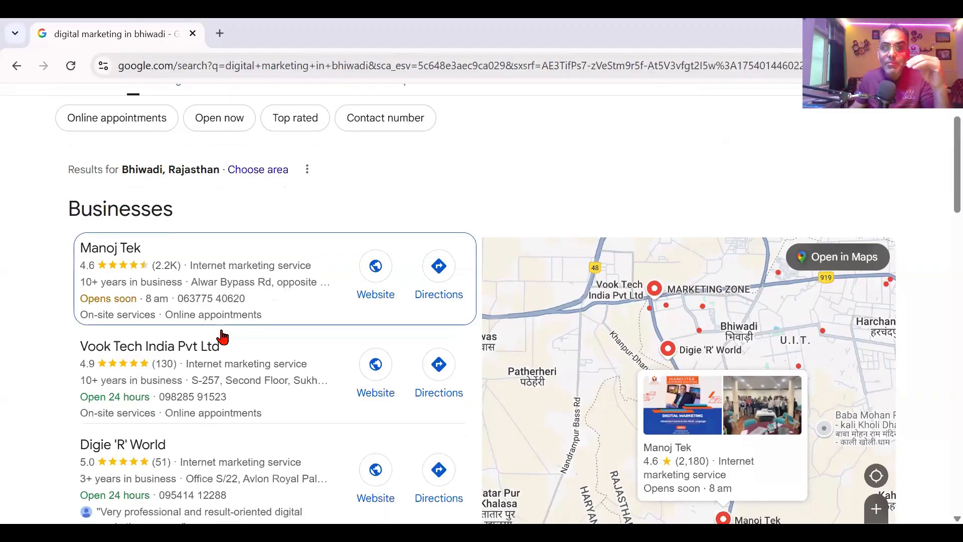
pyautogui.scroll(-3, 421, 367)
pyautogui.scroll(-3, 420, 366)
pyautogui.scroll(3, 350, 366)
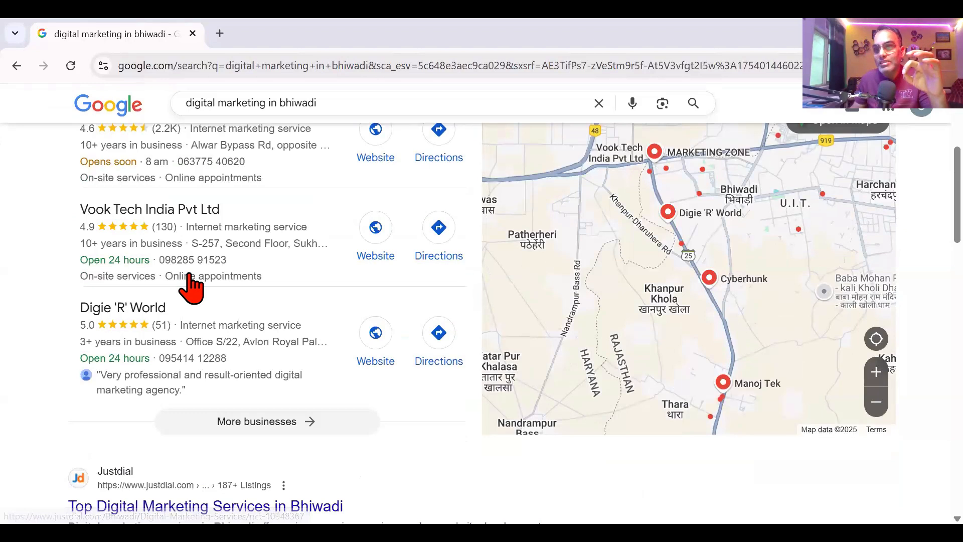
pyautogui.scroll(3, 408, 308)
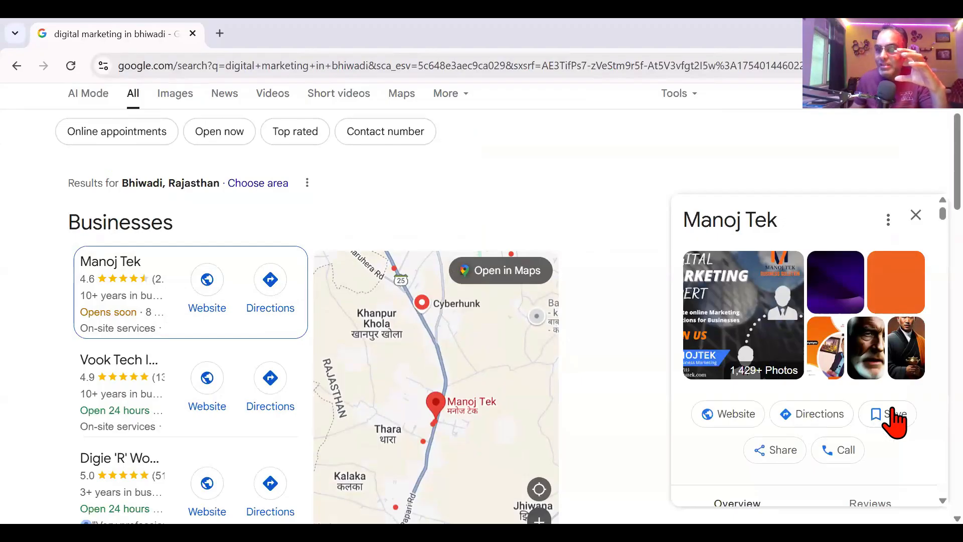
pyautogui.scroll(-2, 803, 391)
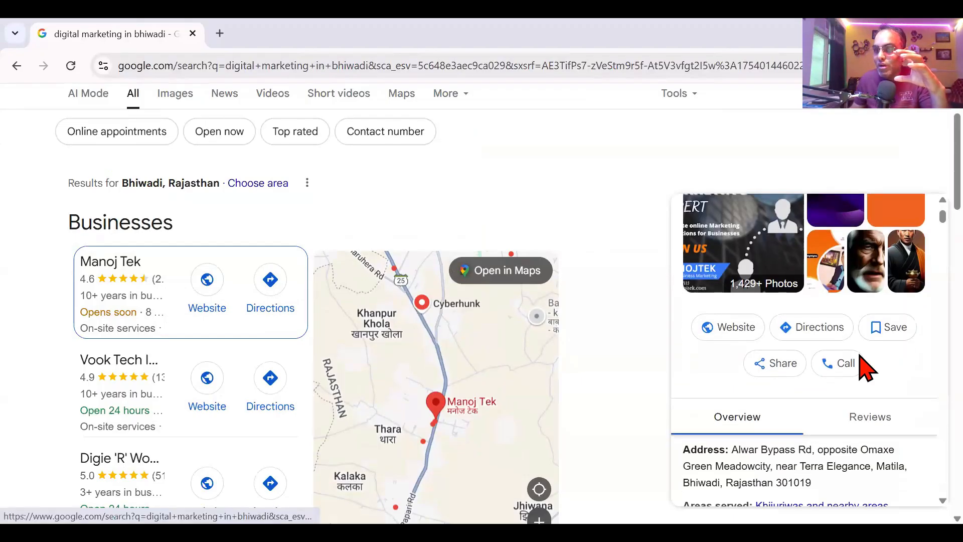
pyautogui.scroll(-3, 866, 369)
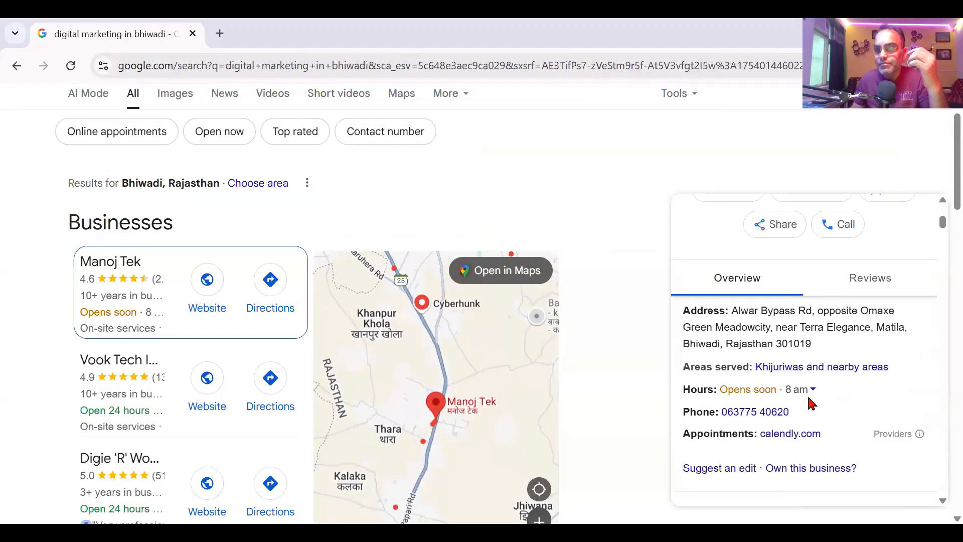
pyautogui.scroll(-2, 811, 400)
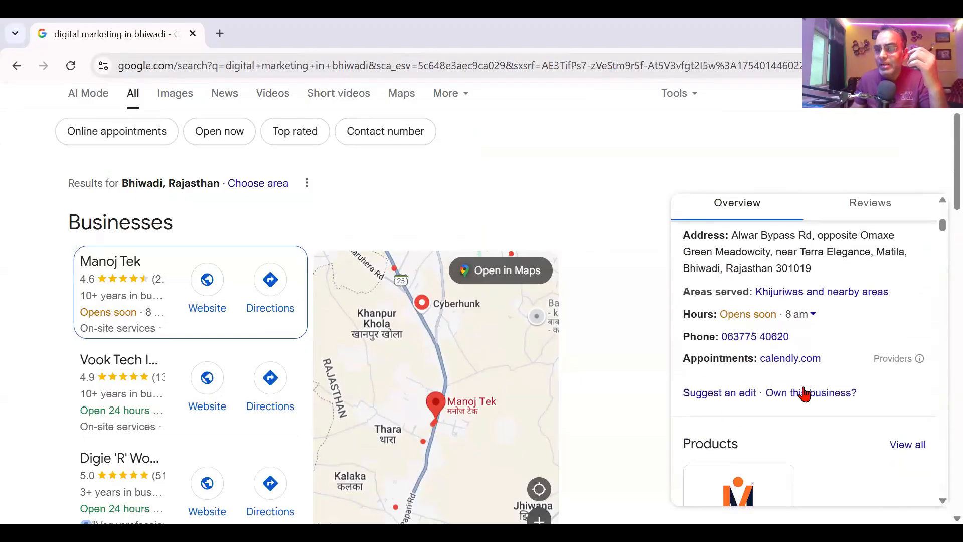
pyautogui.scroll(-7, 806, 394)
pyautogui.scroll(-4, 803, 389)
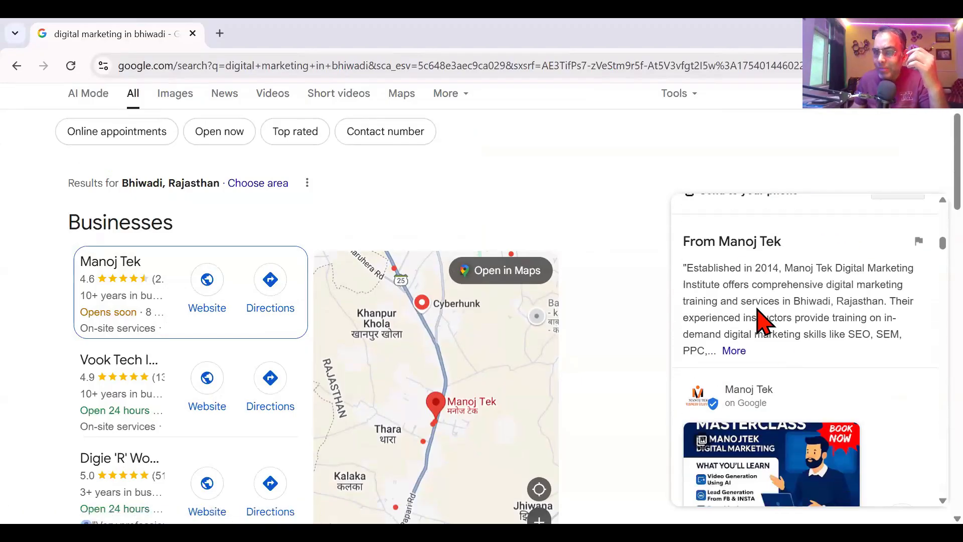
pyautogui.scroll(-5, 800, 382)
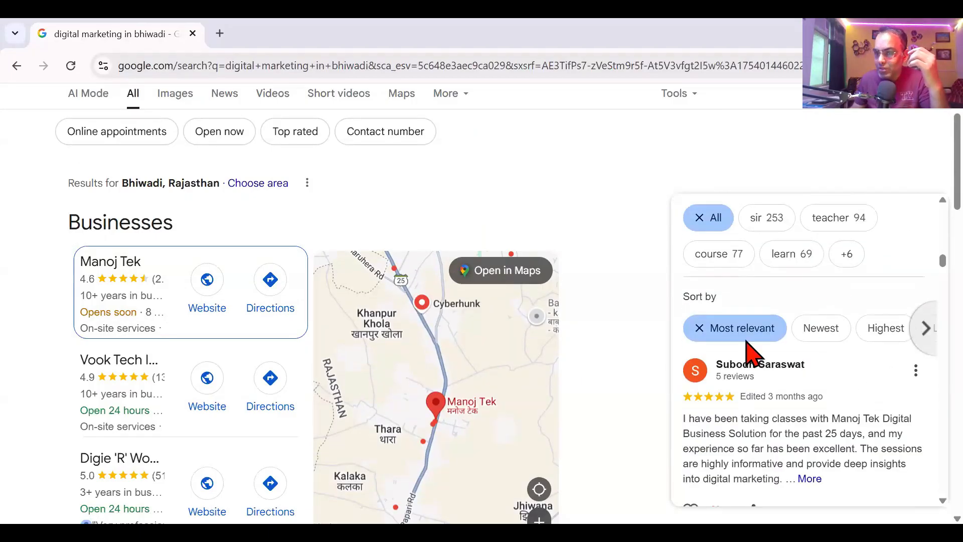
pyautogui.scroll(-4, 803, 351)
pyautogui.scroll(-8, 741, 397)
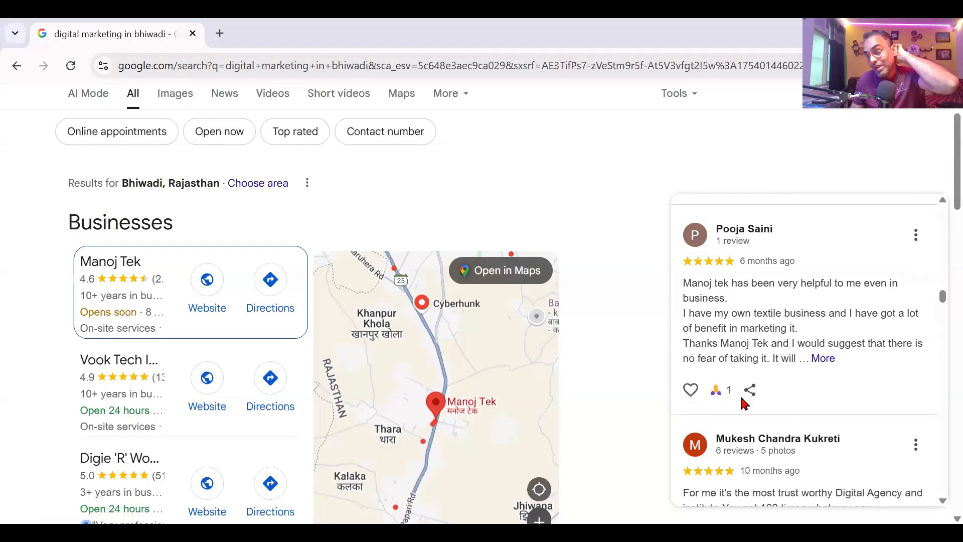
pyautogui.scroll(20, 743, 403)
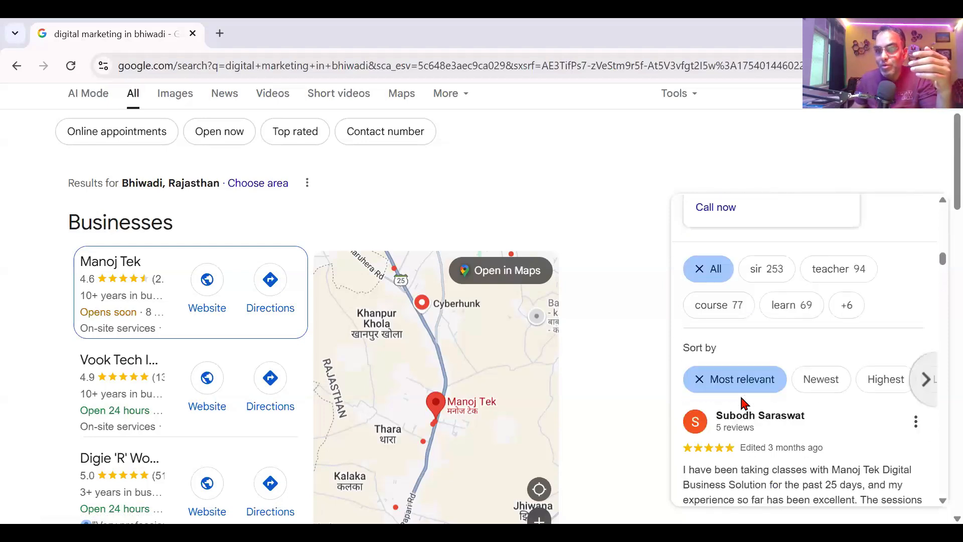
pyautogui.scroll(5, 741, 399)
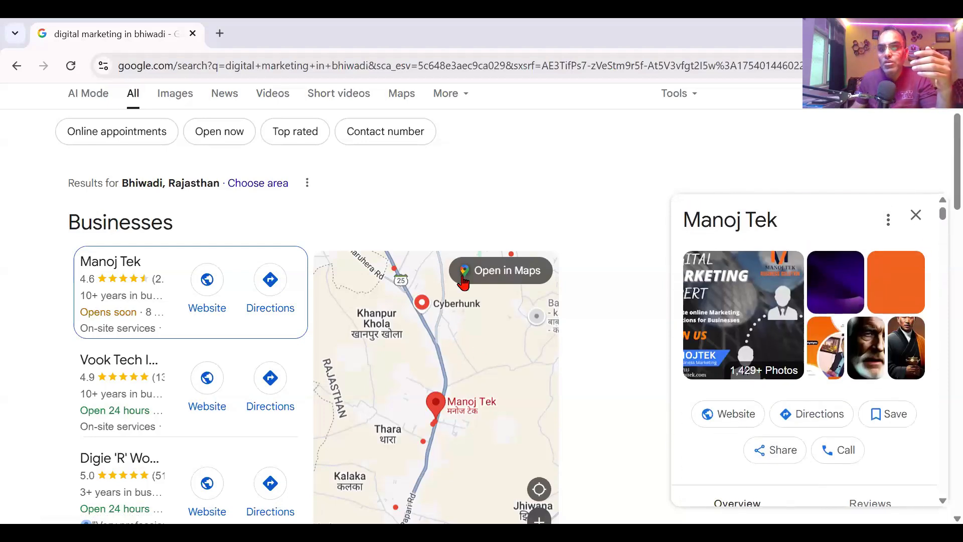
pyautogui.moveTo(443, 421)
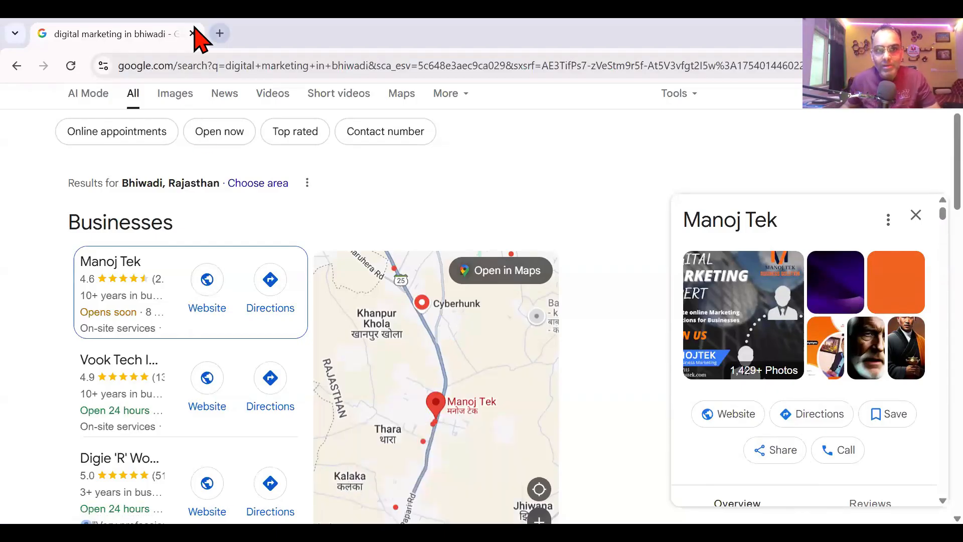
# Step: In a new browser tab, search Google for 'create gmb'
pyautogui.click(220, 34)
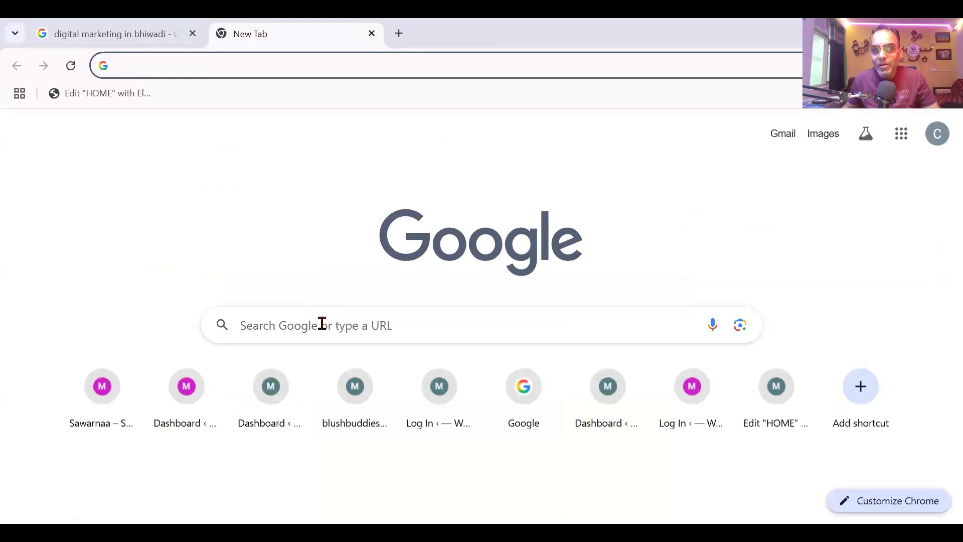
pyautogui.click(322, 323)
pyautogui.write('cr')
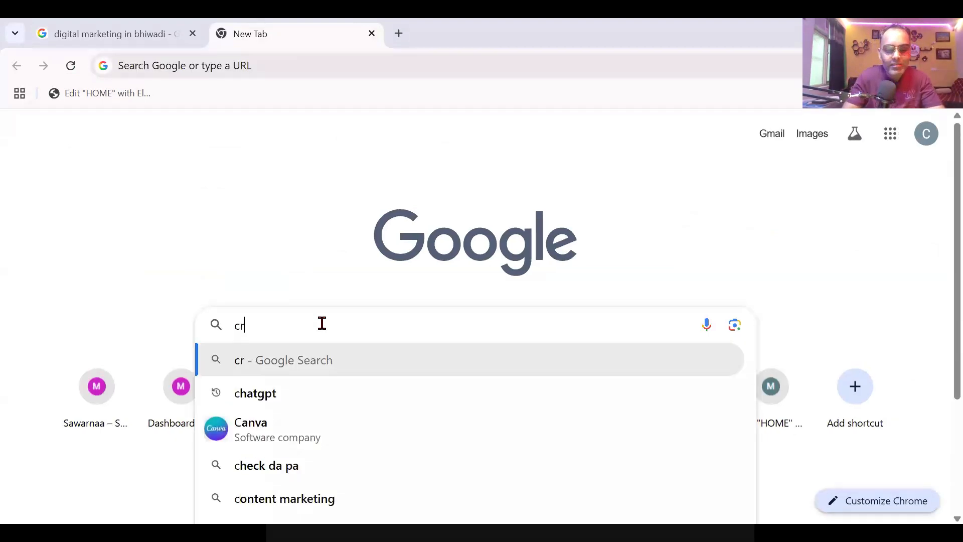
pyautogui.write('eate gmb')
pyautogui.press('Return')
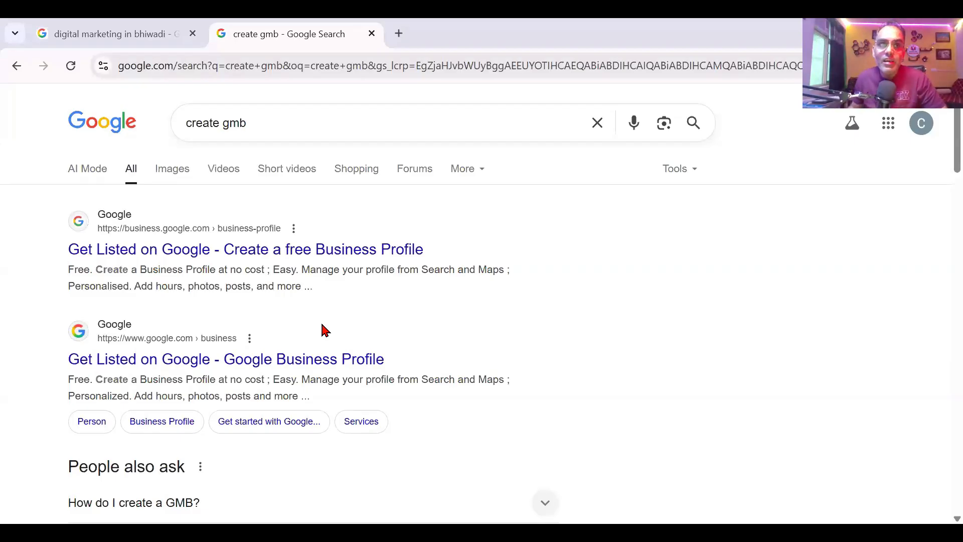
# Step: Check the Manoj Tek listing tab, then open the 'Create a free Business Profile' result
pyautogui.click(146, 33)
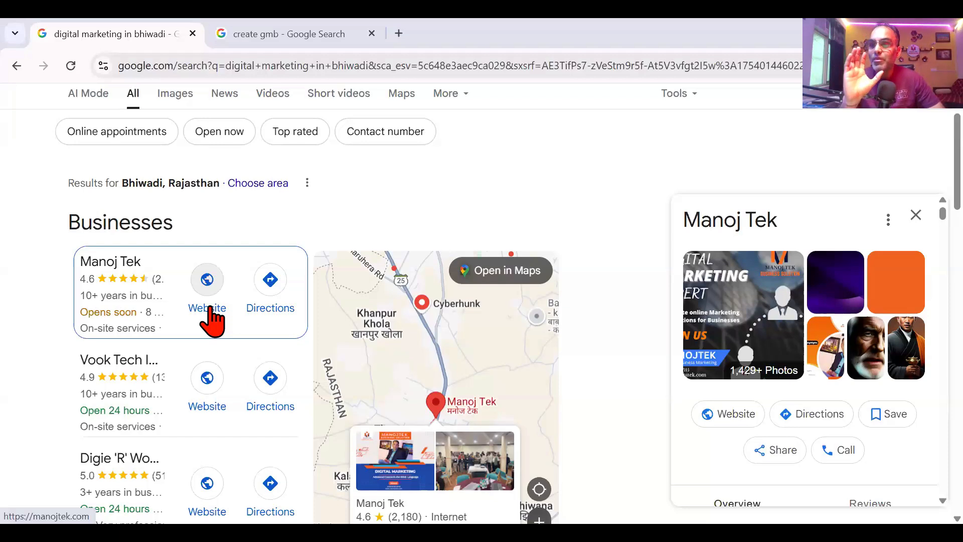
pyautogui.click(228, 31)
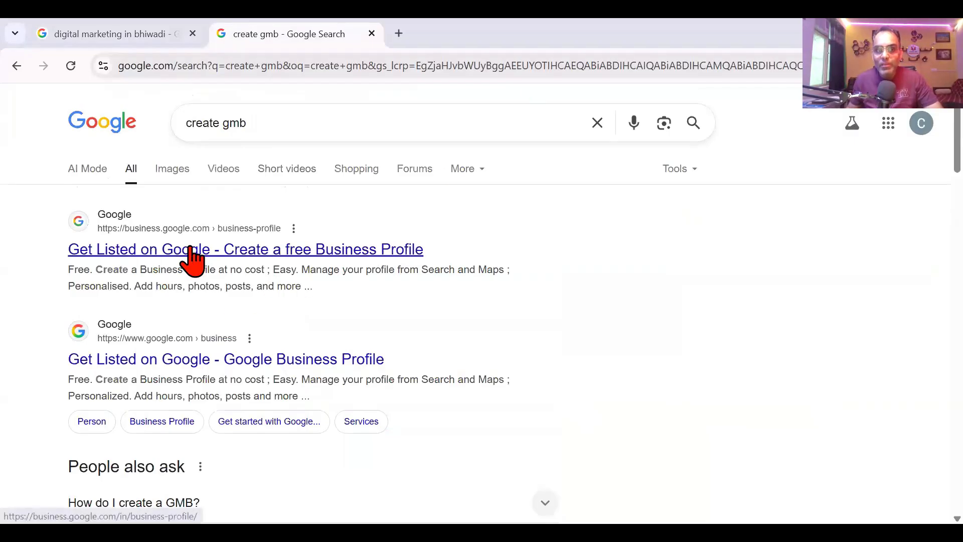
pyautogui.click(232, 255)
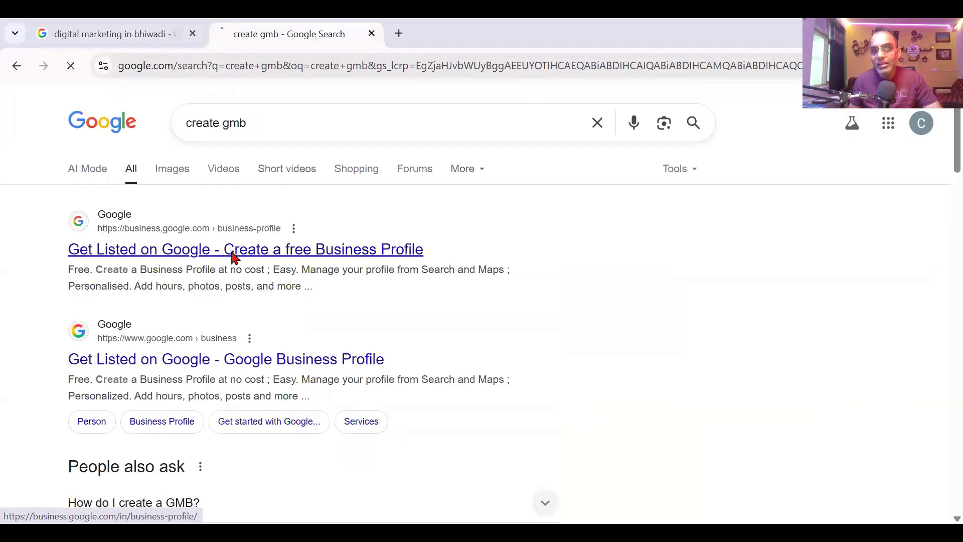
# Step: Create a new Business Profile named 'Chichi Lifestyle' and continue past the name step
pyautogui.scroll(-2, 211, 396)
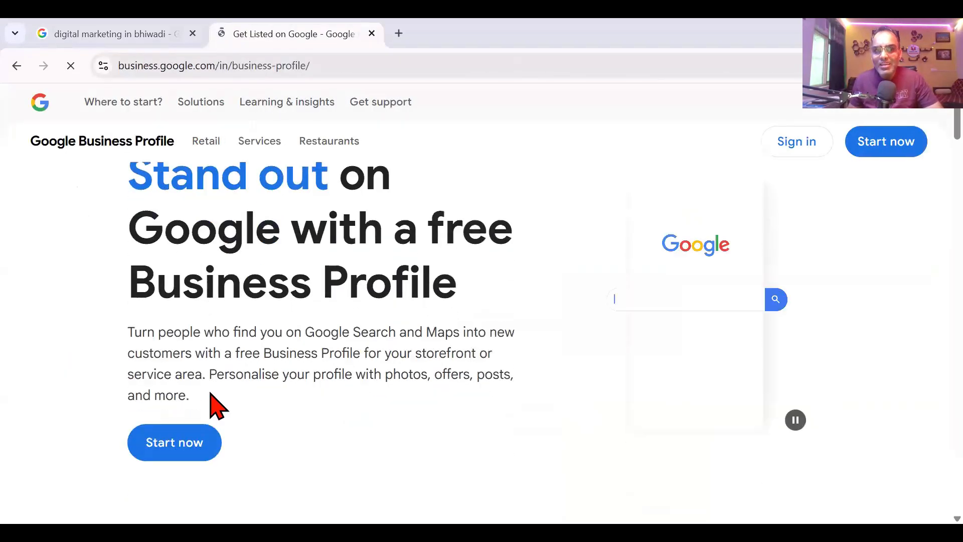
pyautogui.click(198, 451)
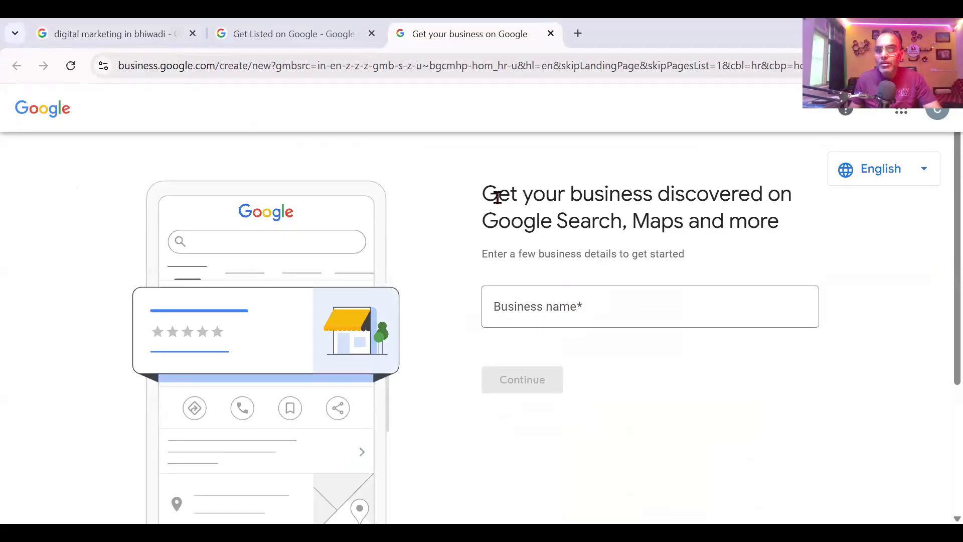
pyautogui.moveTo(477, 198); pyautogui.dragTo(772, 222)
pyautogui.click(646, 308)
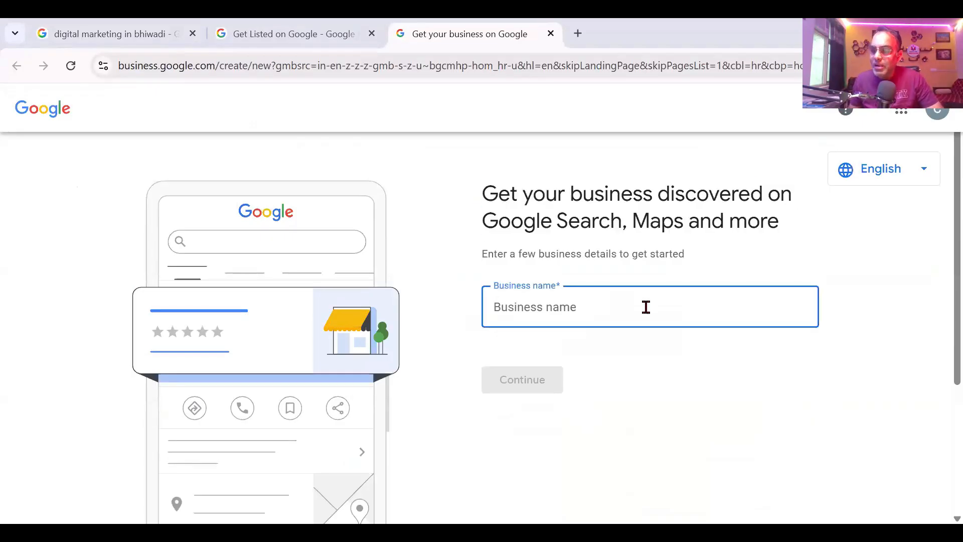
pyautogui.write('Chich')
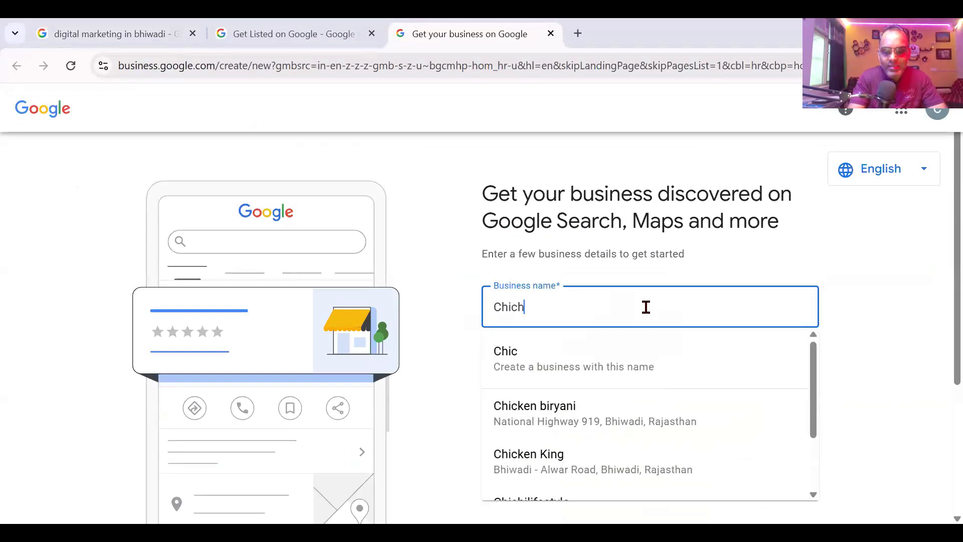
pyautogui.write('i')
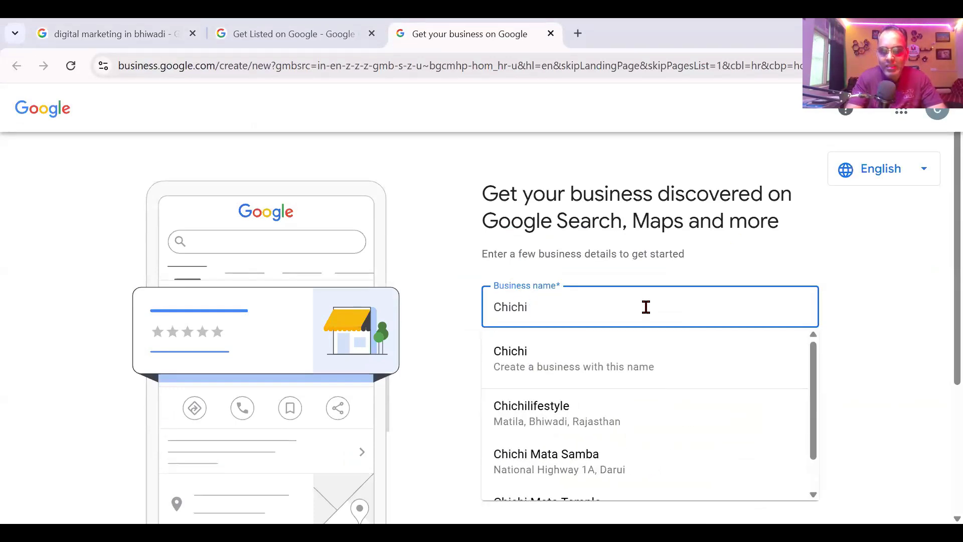
pyautogui.write(' Life')
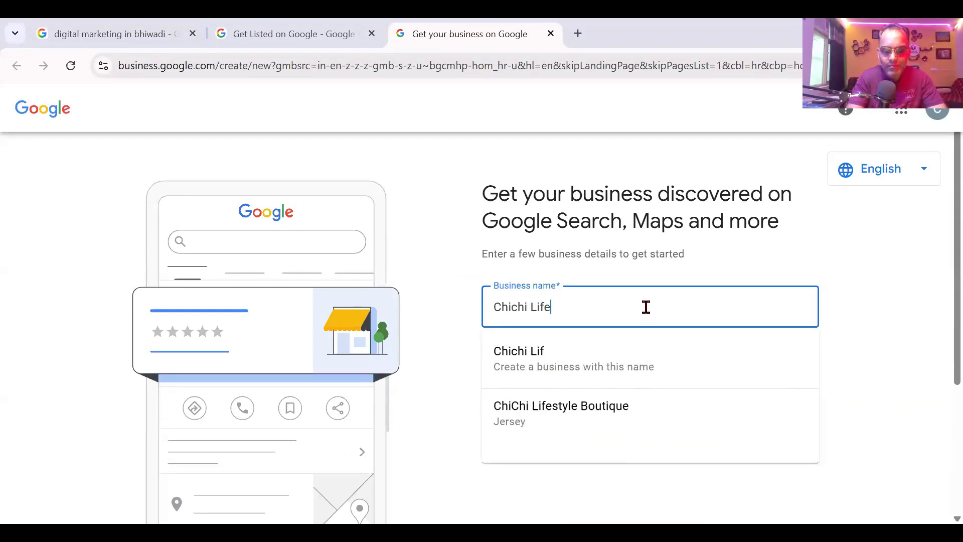
pyautogui.write('style')
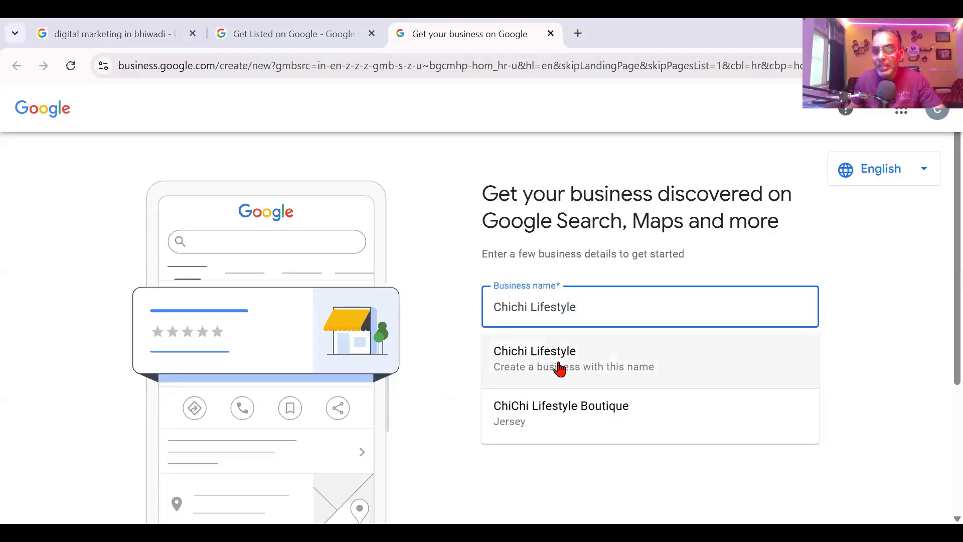
pyautogui.click(599, 370)
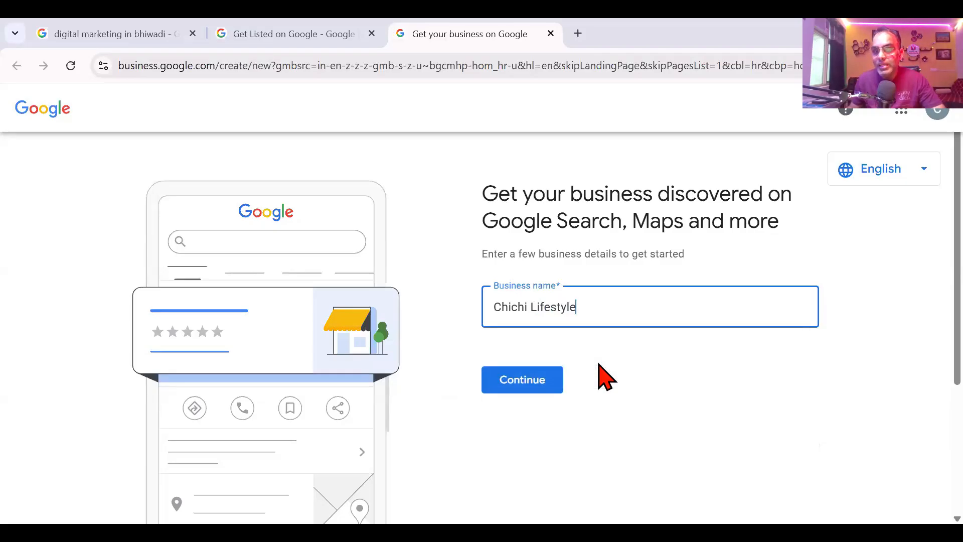
pyautogui.click(540, 391)
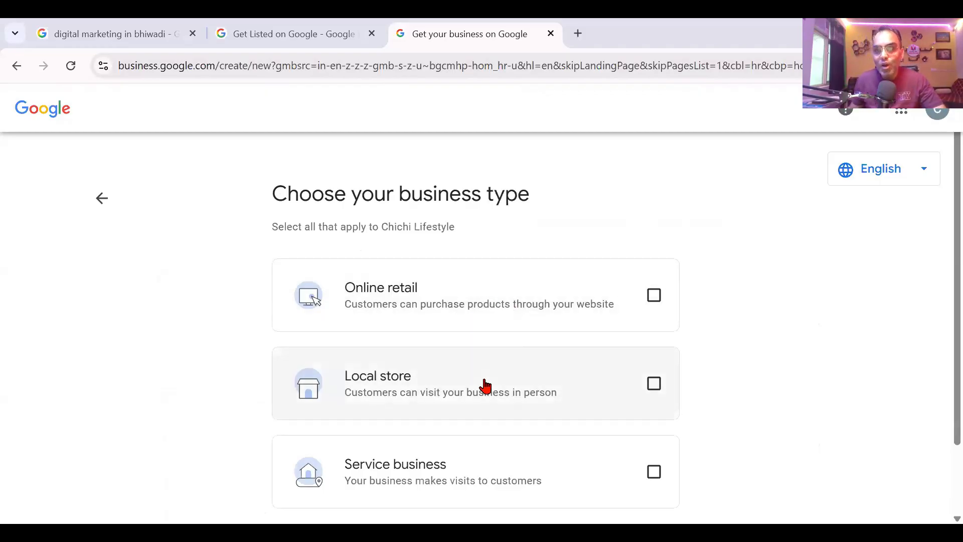
# Step: Mark Chichi Lifestyle as a local store business type
pyautogui.scroll(-2, 483, 387)
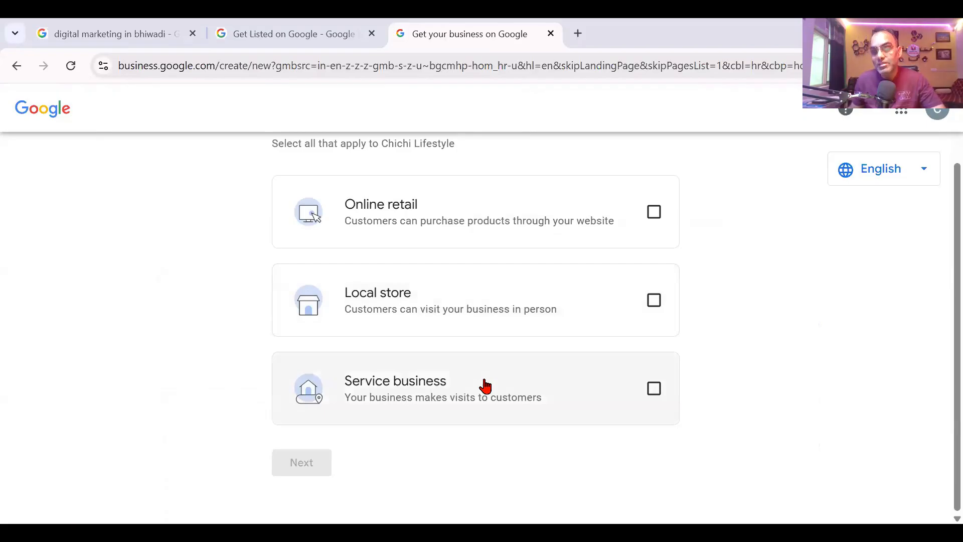
pyautogui.click(653, 304)
pyautogui.click(311, 472)
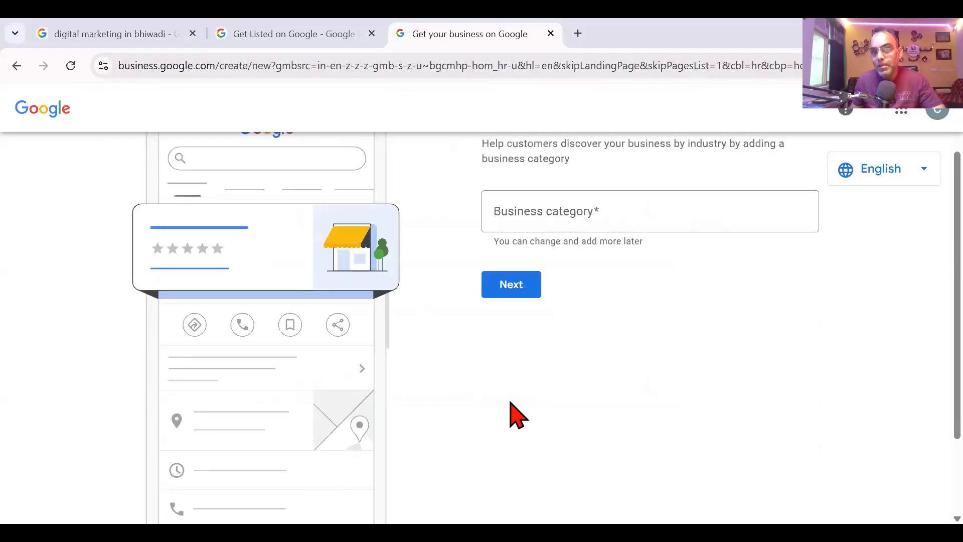
# Step: Set the business category to Clothing Shop and move to the address step
pyautogui.scroll(2, 552, 396)
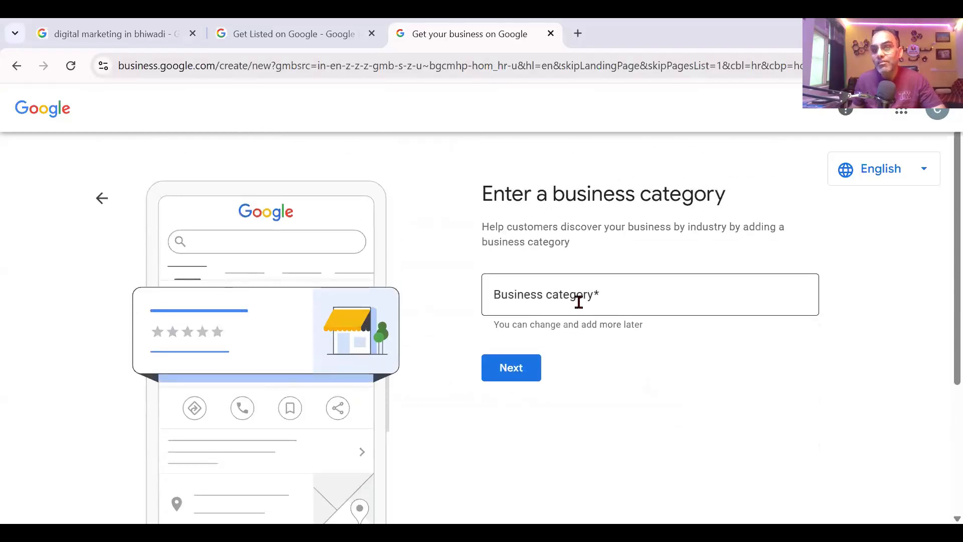
pyautogui.click(624, 296)
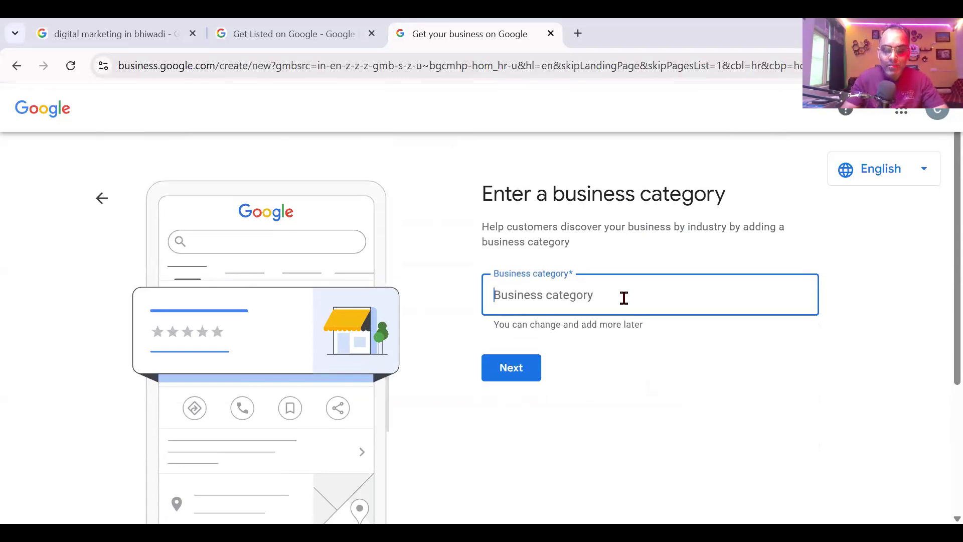
pyautogui.write('Clothing')
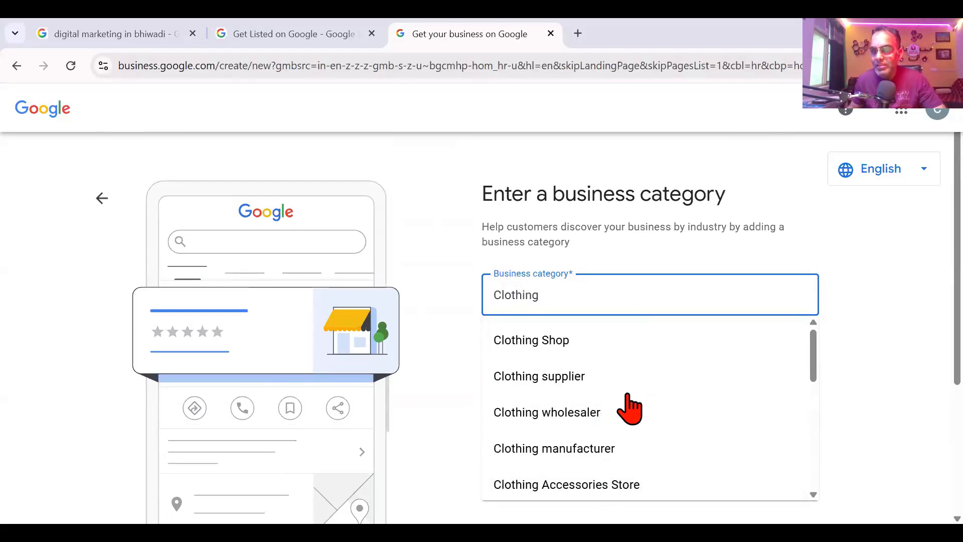
pyautogui.click(633, 343)
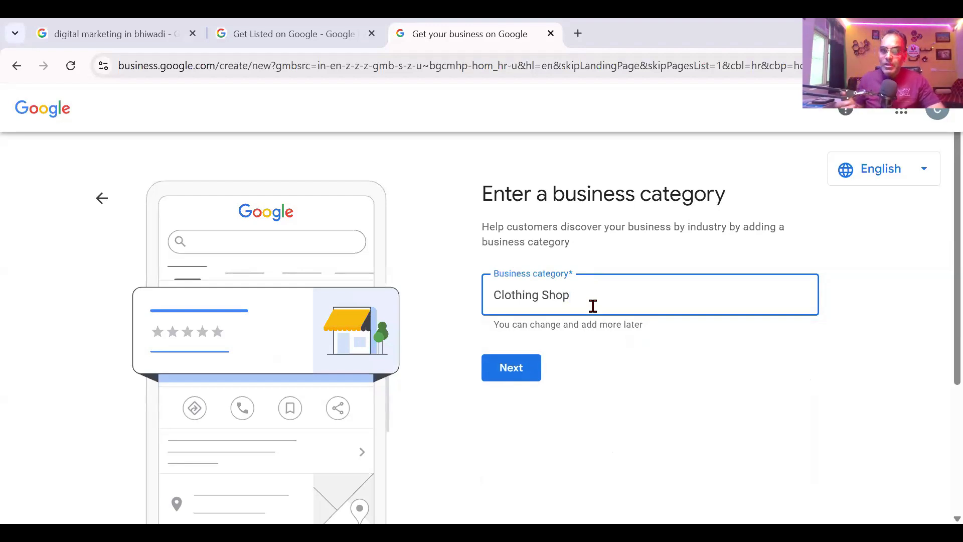
pyautogui.click(511, 371)
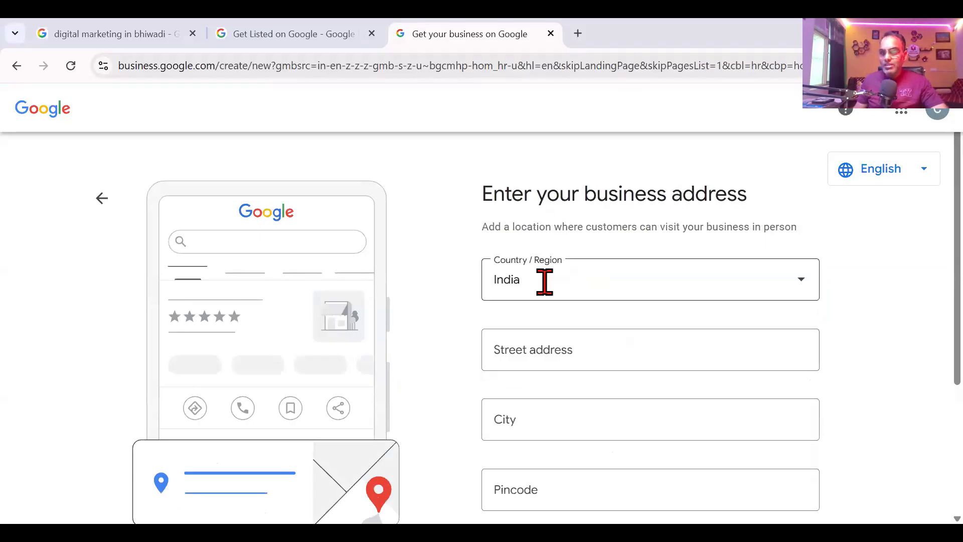
# Step: Enter the shop's street address across two address lines
pyautogui.click(548, 359)
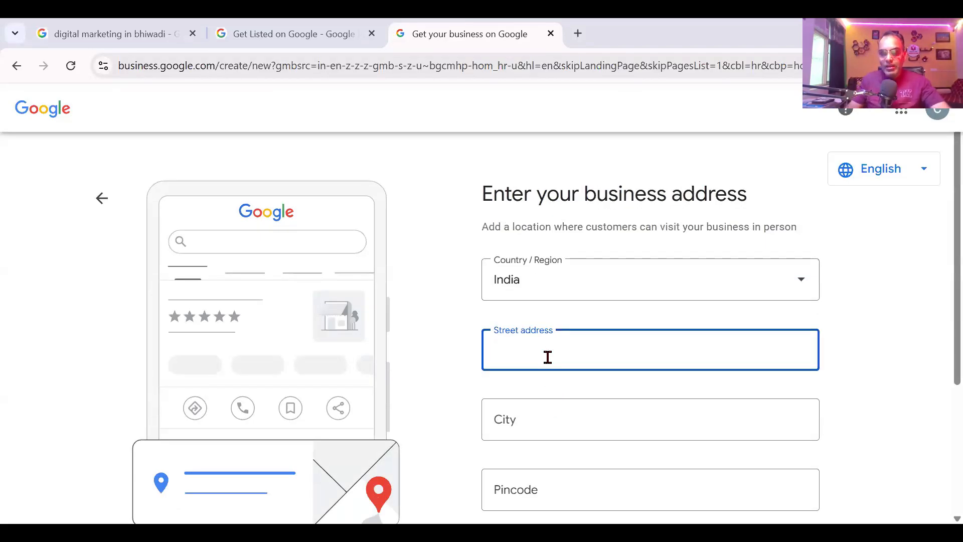
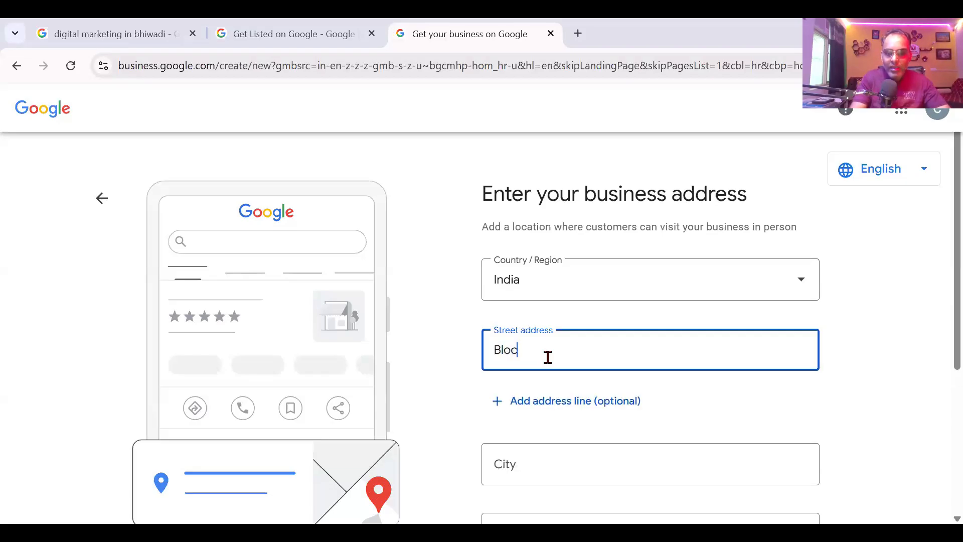
pyautogui.press('Tab')
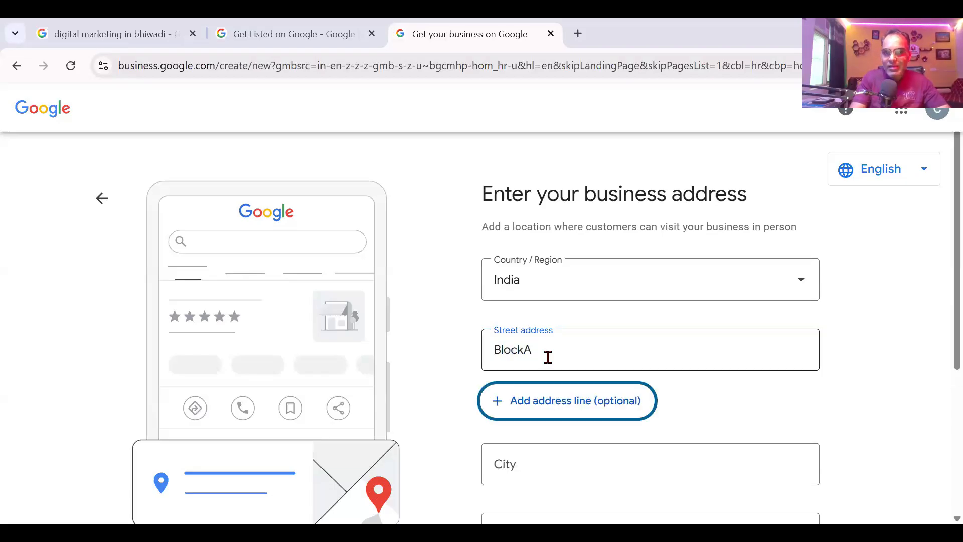
pyautogui.click(549, 409)
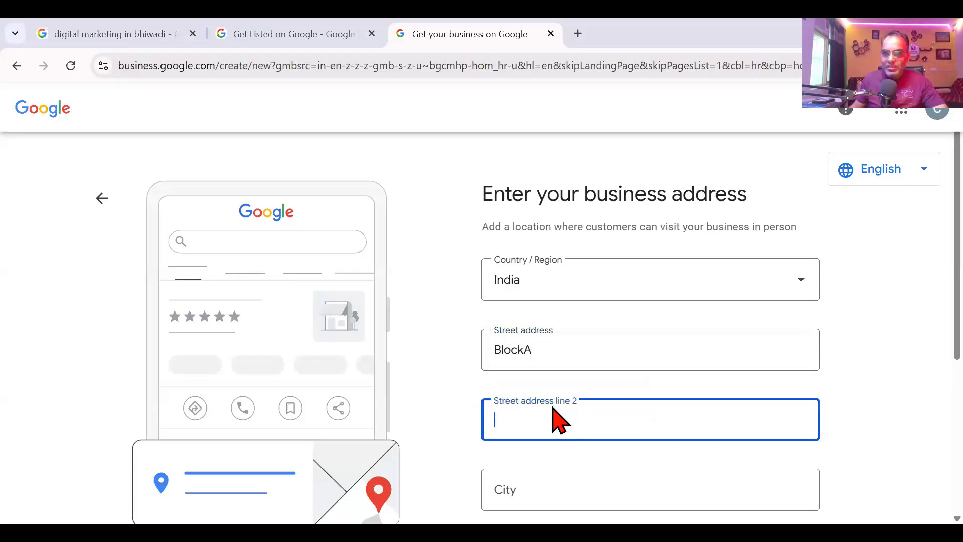
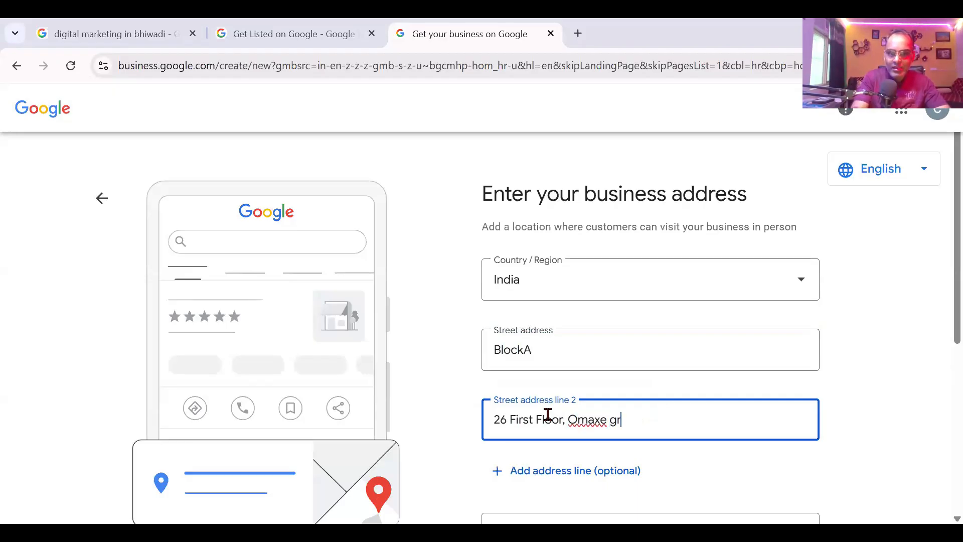
pyautogui.press('Tab')
pyautogui.scroll(-5, 552, 392)
# Step: Fill in city Bhiwadi, the pincode and state Rajasthan, then submit the address
pyautogui.click(570, 304)
pyautogui.write('Bhiwadi')
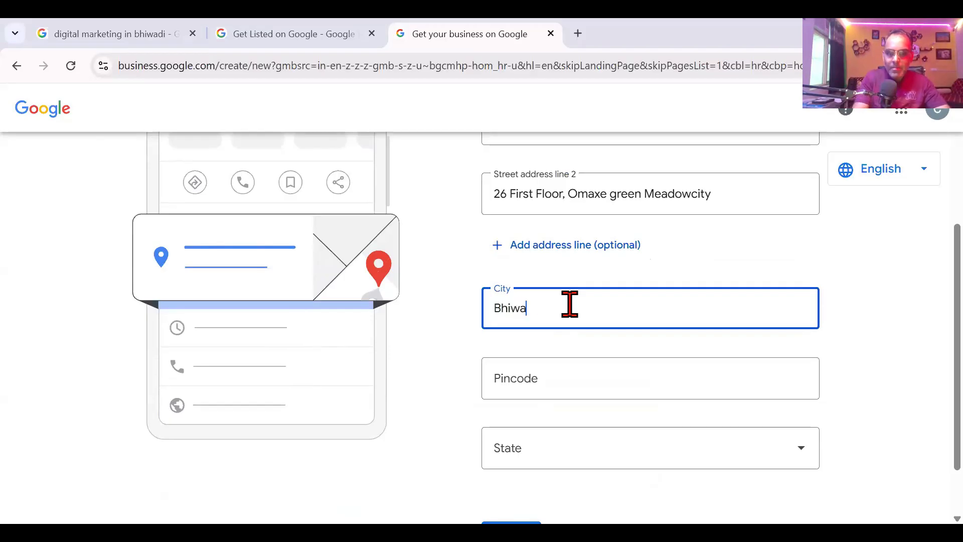
pyautogui.press('Tab')
pyautogui.write('301019')
pyautogui.scroll(-1, 570, 304)
pyautogui.click(565, 375)
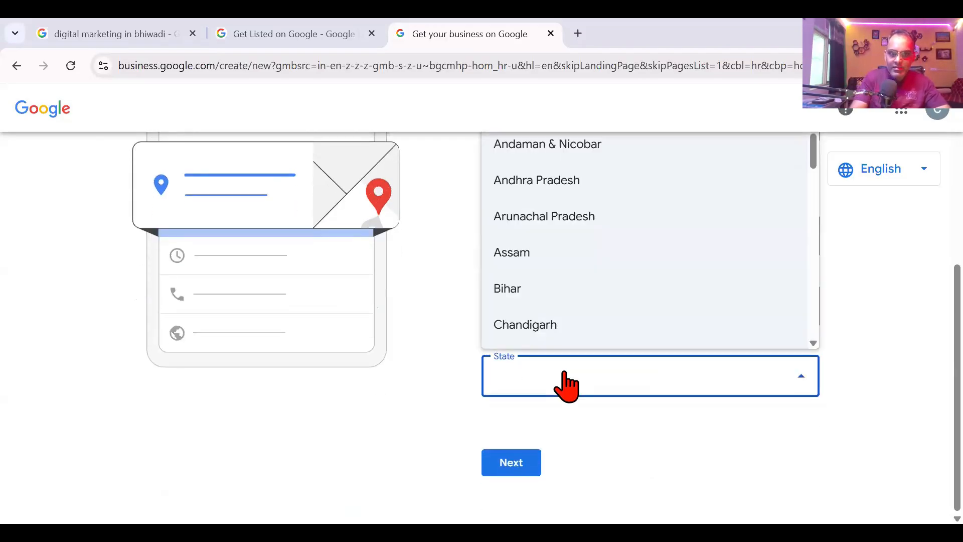
pyautogui.press('r')
pyautogui.press('j')
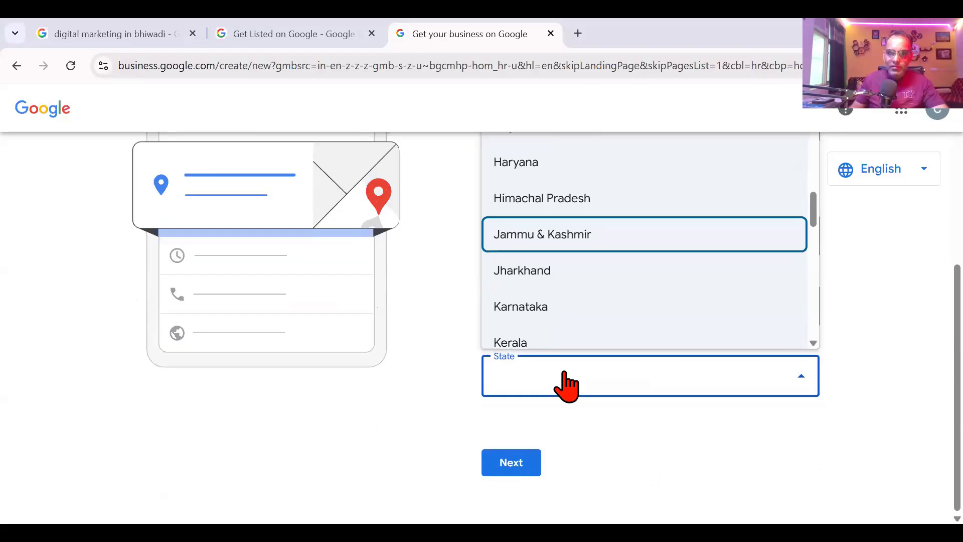
pyautogui.press('r')
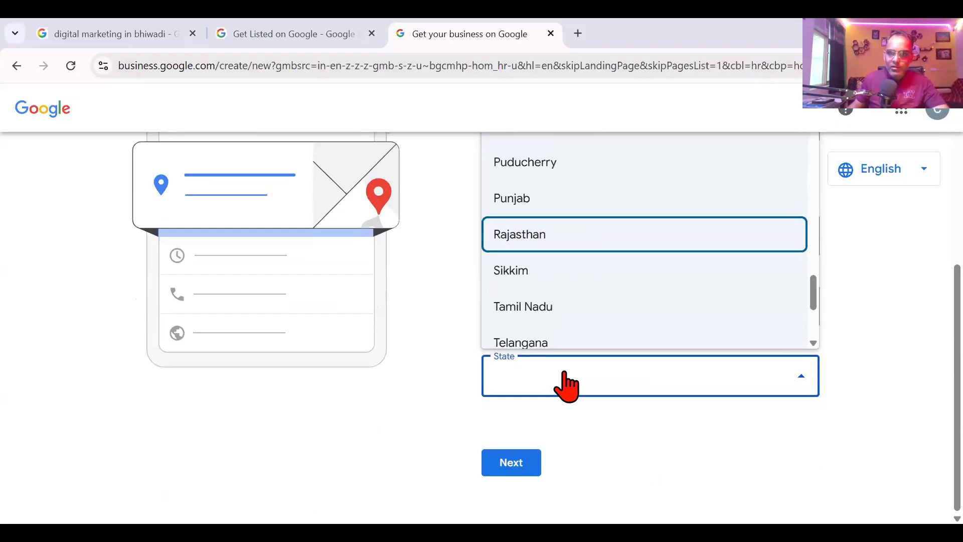
pyautogui.click(581, 240)
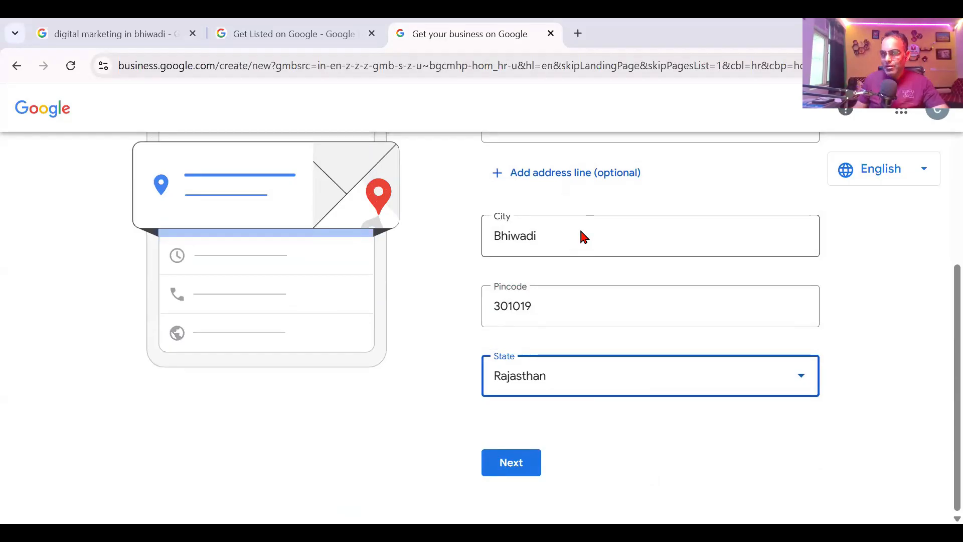
pyautogui.click(528, 466)
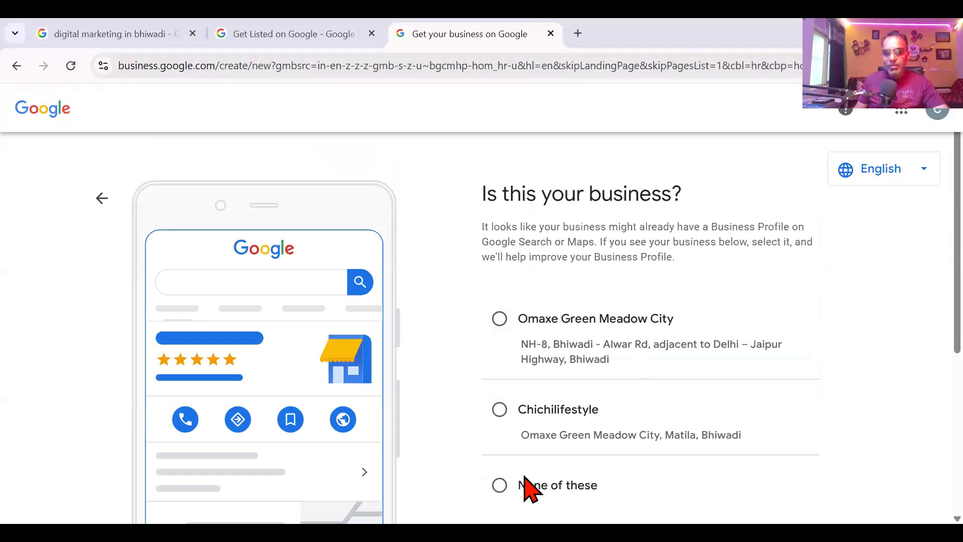
# Step: Pick None of these, then switch to the existing Chichilifestyle listing and continue
pyautogui.click(500, 486)
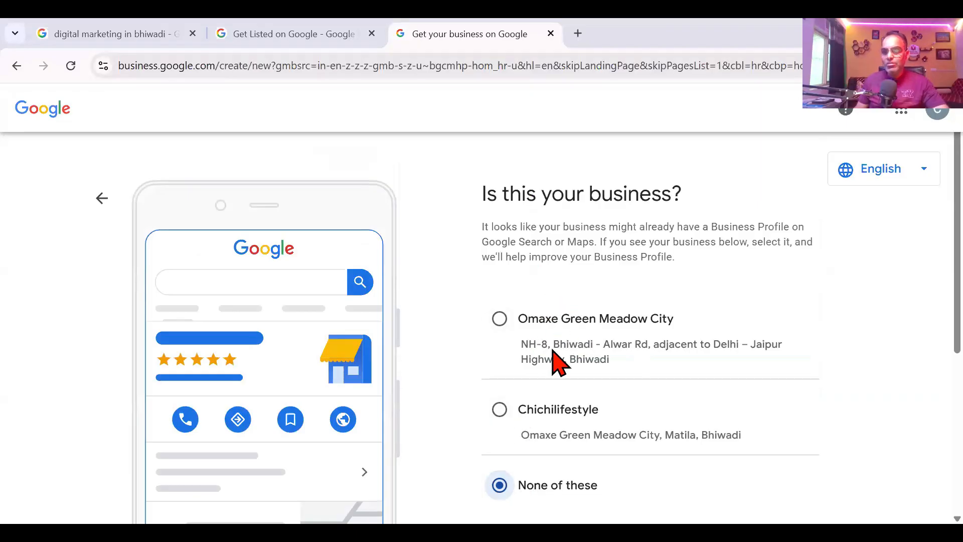
pyautogui.scroll(-4, 557, 356)
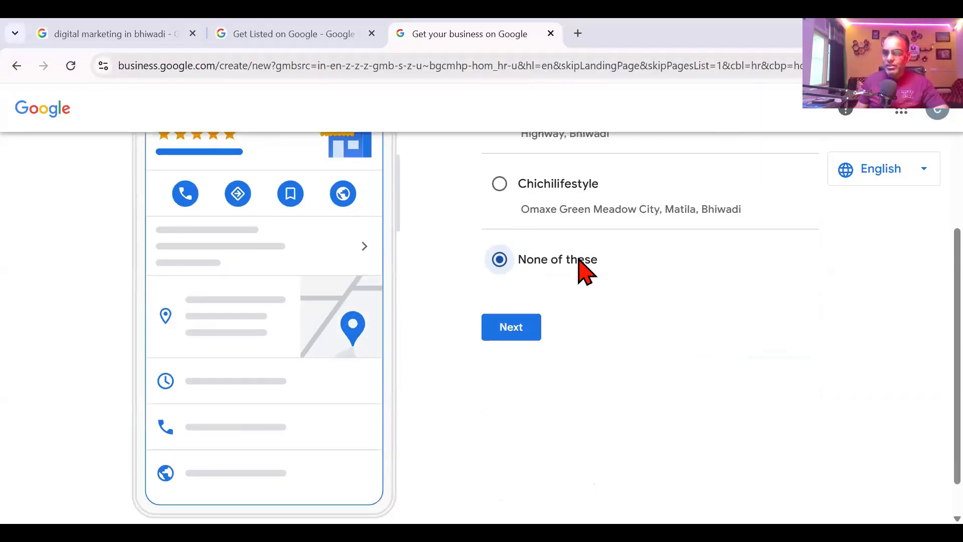
pyautogui.scroll(2, 584, 306)
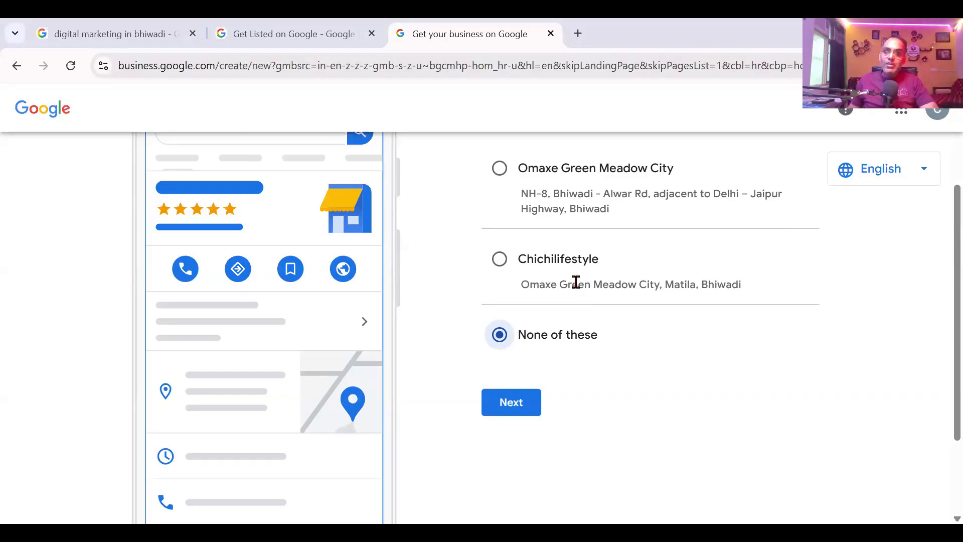
pyautogui.click(574, 260)
pyautogui.click(506, 405)
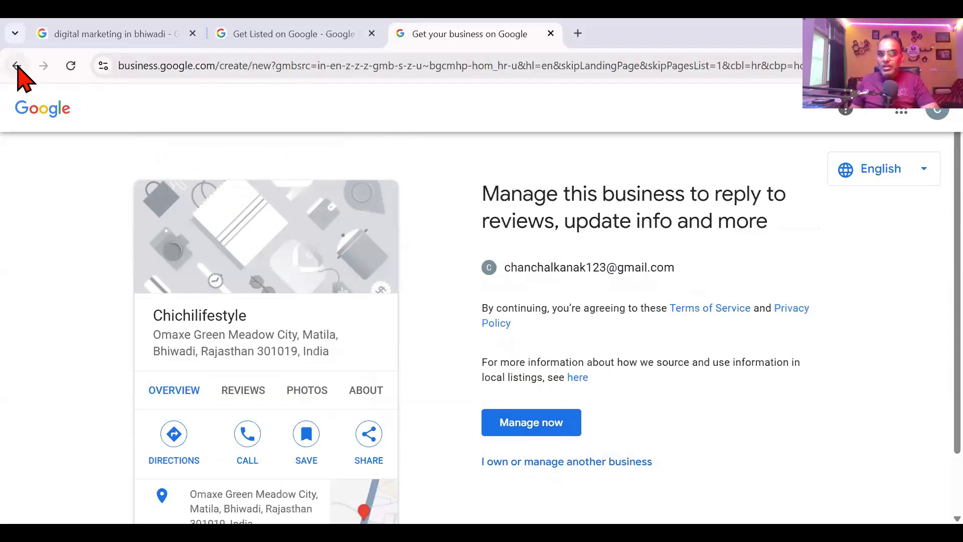
# Step: Go back and choose None of these instead
pyautogui.click(17, 67)
pyautogui.click(548, 484)
pyautogui.scroll(-3, 549, 490)
# Step: Continue to Place your pin and zoom the page in to see the Bhiwadi map
pyautogui.click(528, 409)
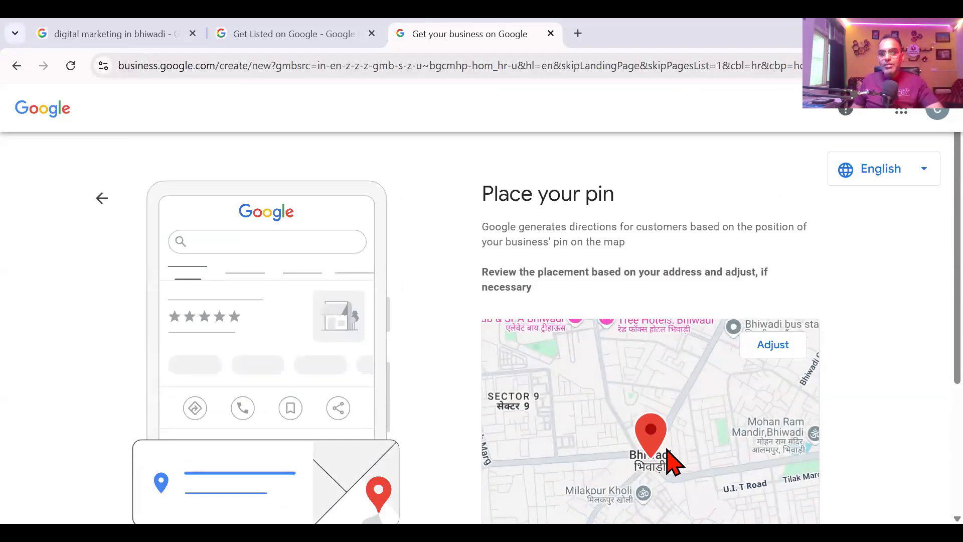
pyautogui.hotkey('ctrl', '+')
pyautogui.hotkey('ctrl', '+')
pyautogui.hotkey('ctrl', '+')
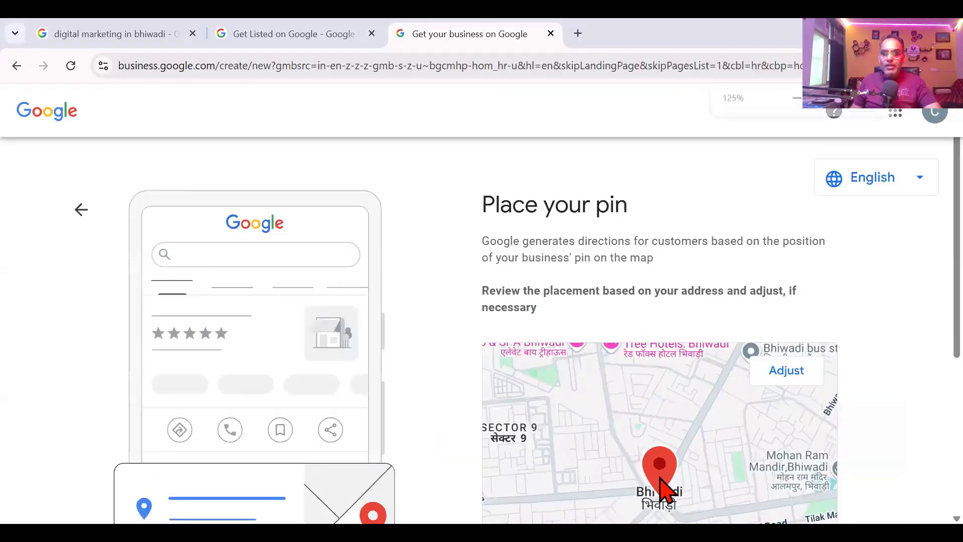
pyautogui.moveTo(670, 388); pyautogui.dragTo(940, 220)
pyautogui.scroll(-1, 944, 274)
pyautogui.scroll(-5, 944, 274)
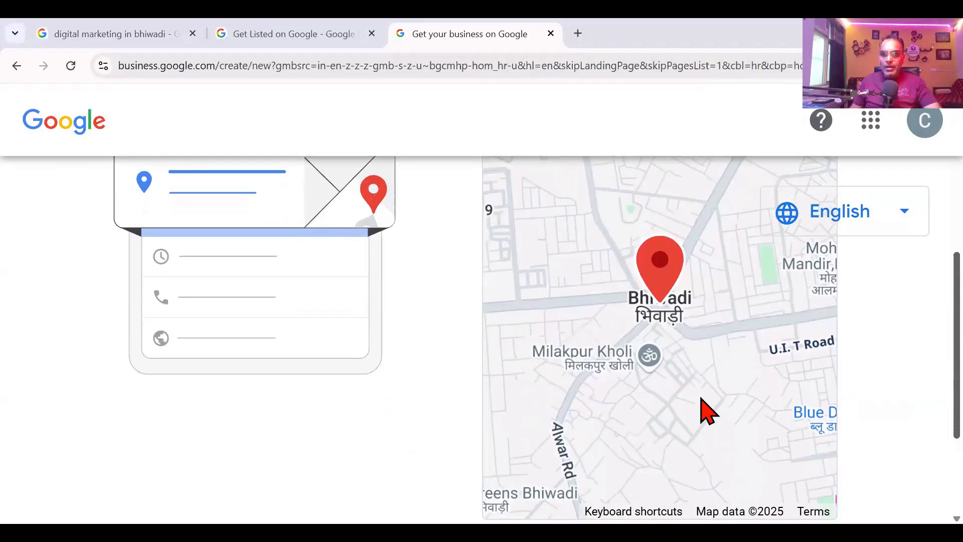
pyautogui.scroll(-1, 702, 399)
pyautogui.hotkey('ctrl', '+')
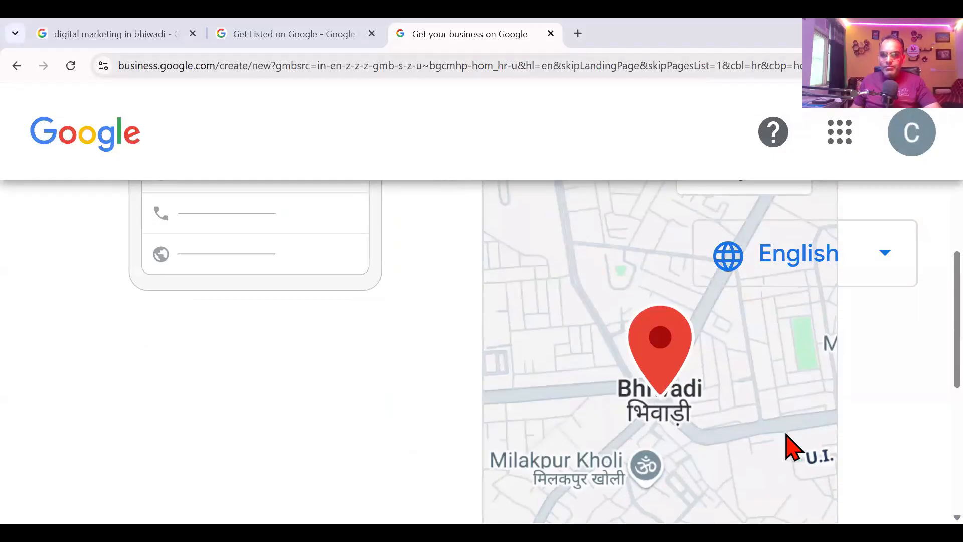
pyautogui.scroll(-3, 916, 311)
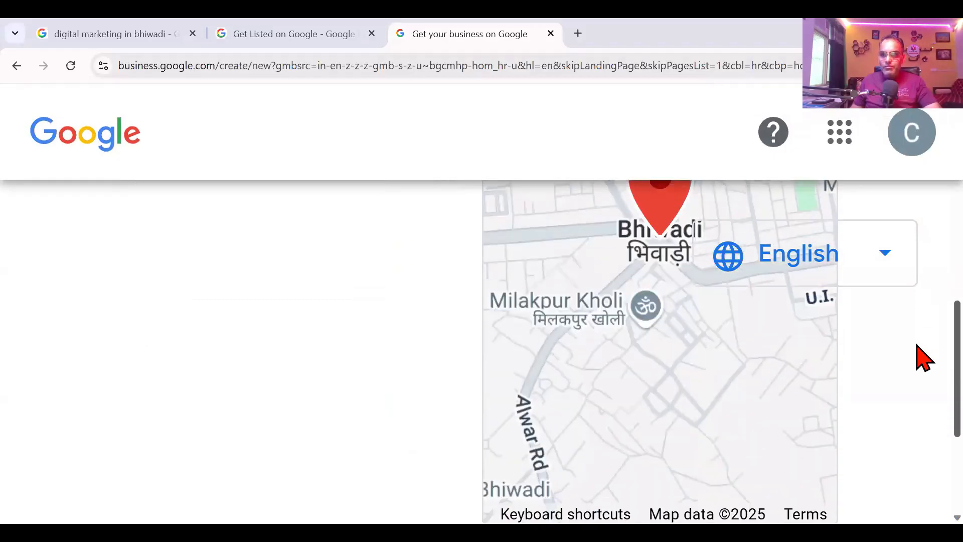
pyautogui.scroll(3, 924, 346)
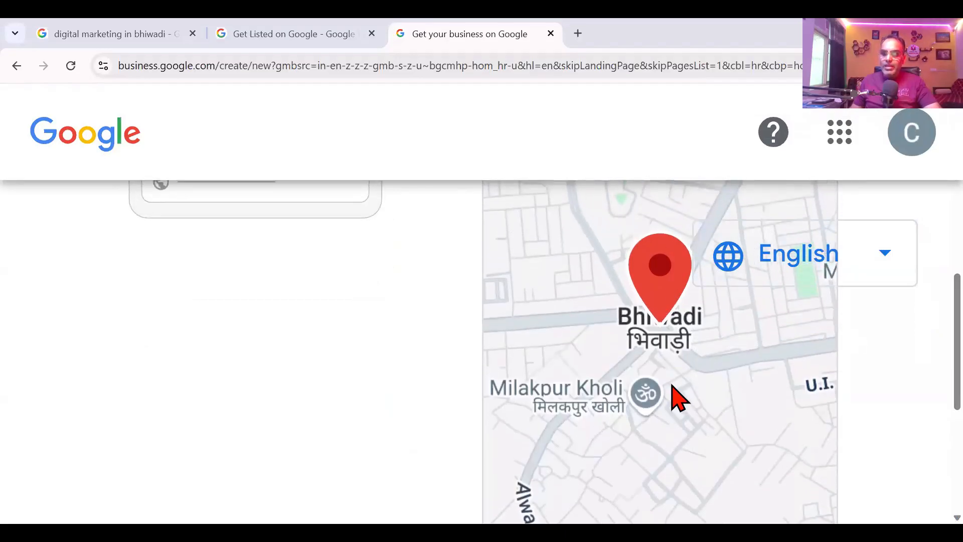
pyautogui.scroll(3, 677, 398)
# Step: Move the business pin to beside Papari Rd near Matila, then zoom the page back out
pyautogui.click(755, 329)
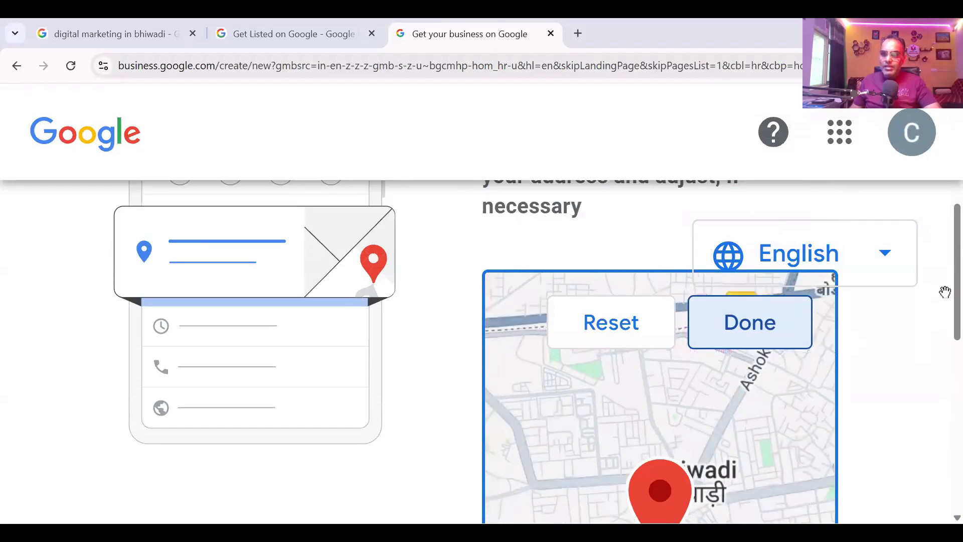
pyautogui.scroll(-3, 945, 295)
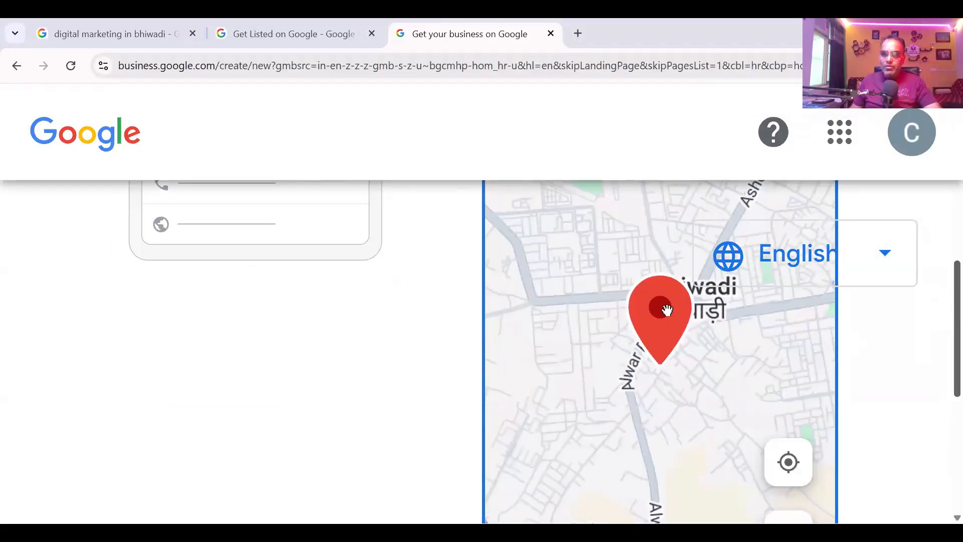
pyautogui.moveTo(620, 302); pyautogui.dragTo(591, 300)
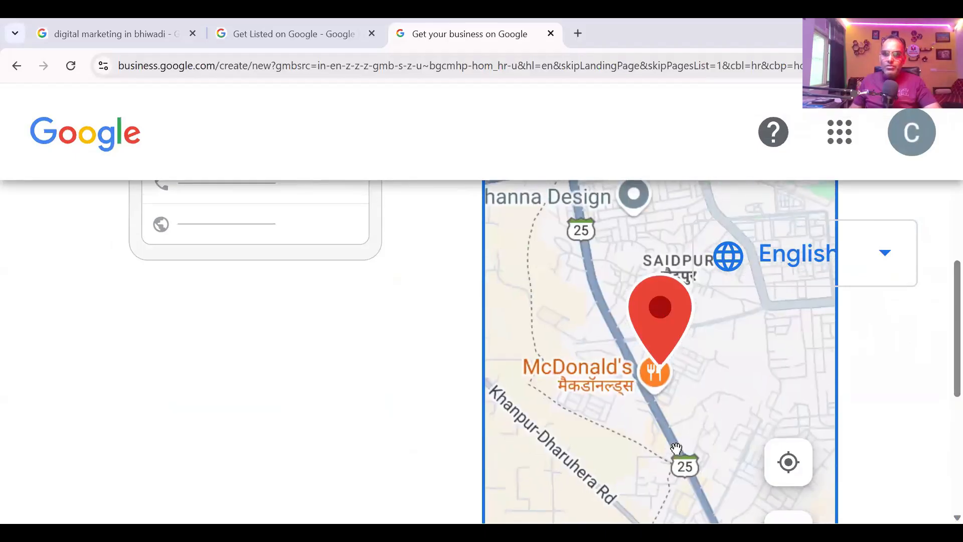
pyautogui.scroll(-1, 652, 416)
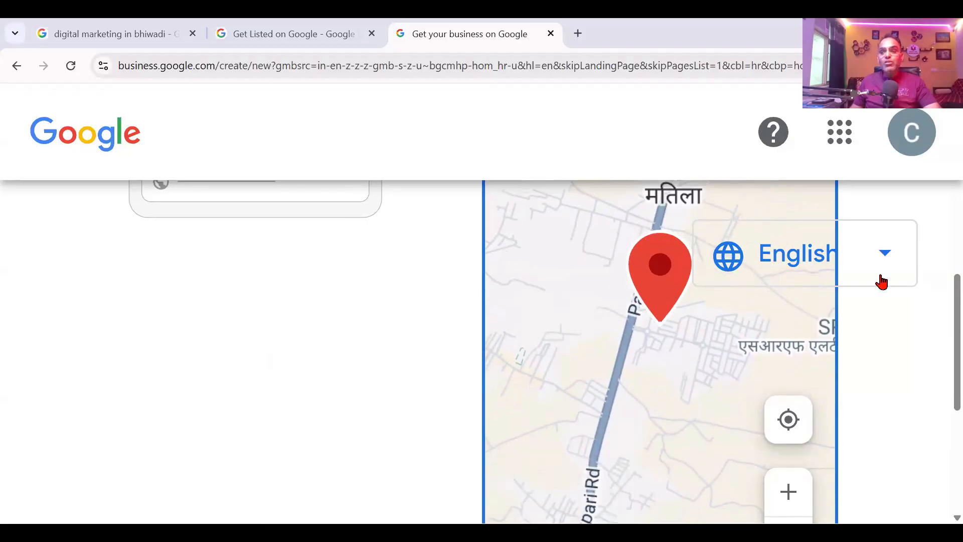
pyautogui.scroll(5, 943, 309)
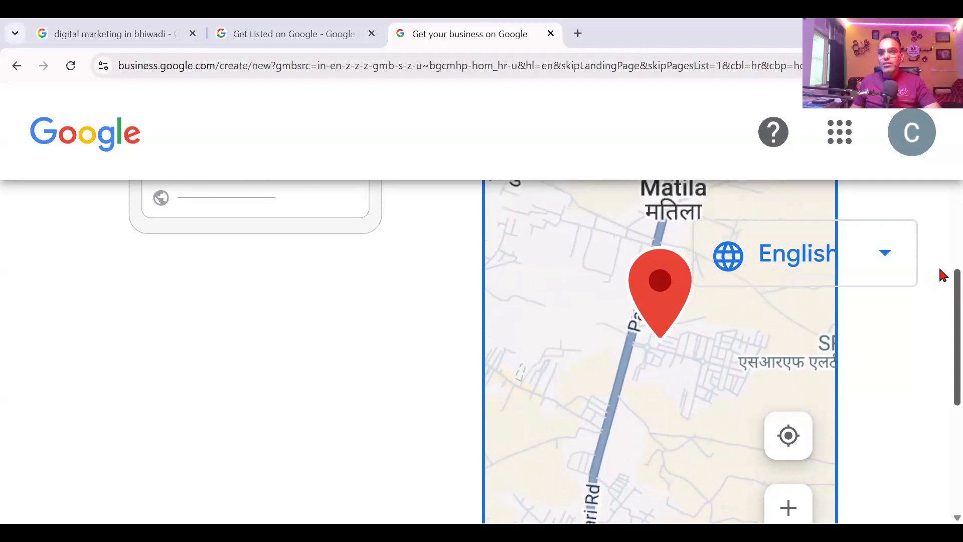
pyautogui.click(747, 300)
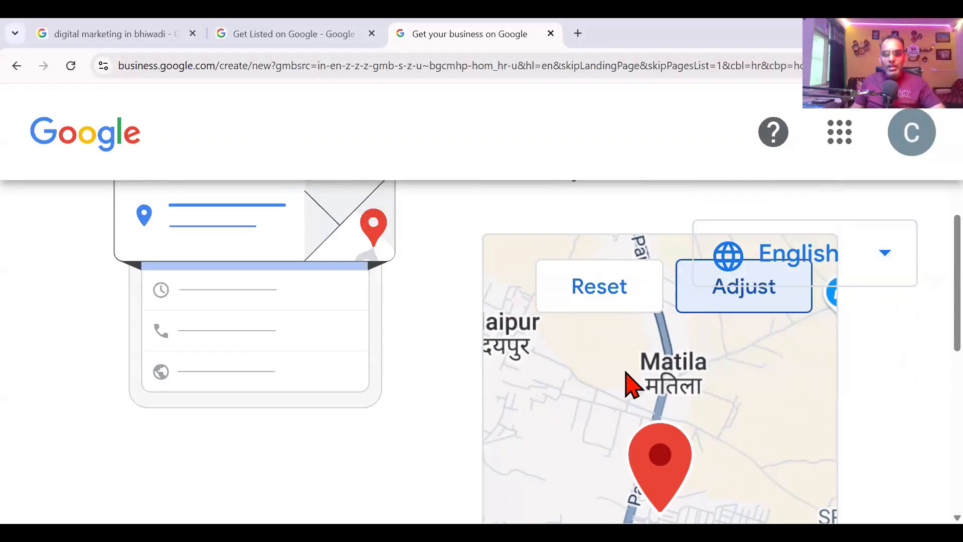
pyautogui.hotkey('ctrl', '-')
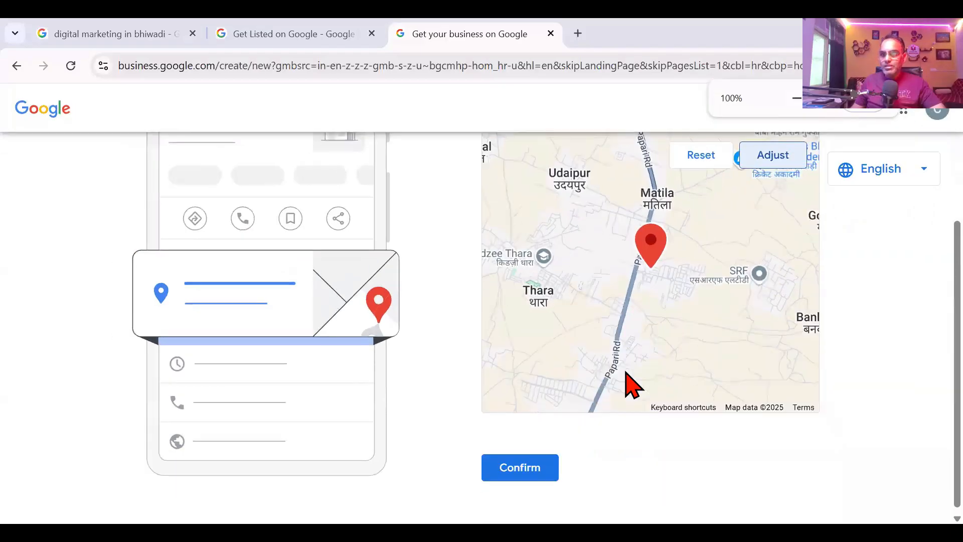
# Step: Confirm the pin, enter the business phone number, and leave Website blank
pyautogui.click(532, 469)
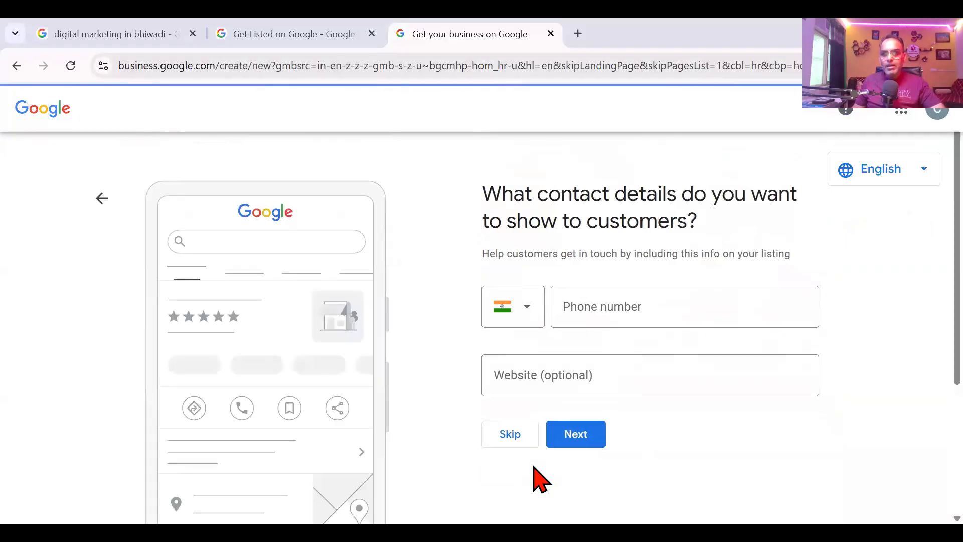
pyautogui.click(593, 310)
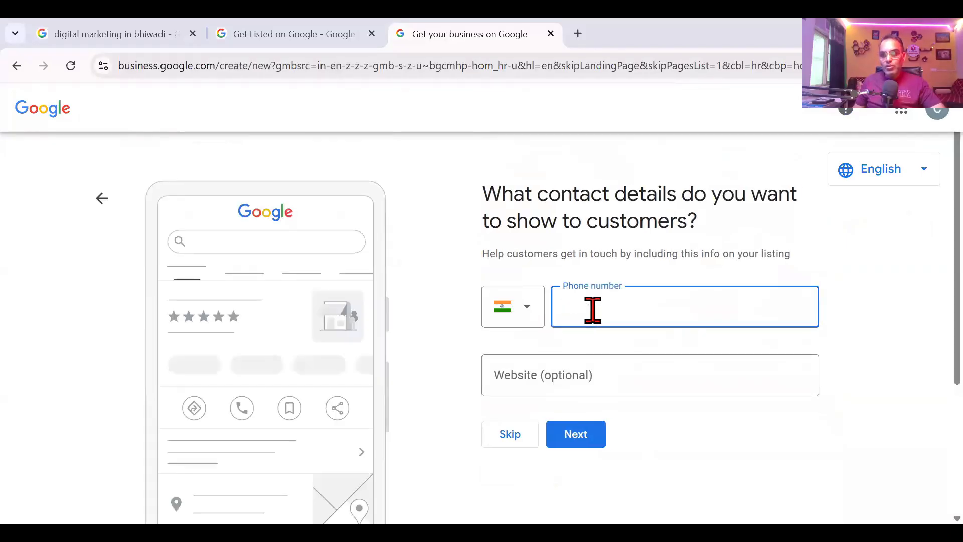
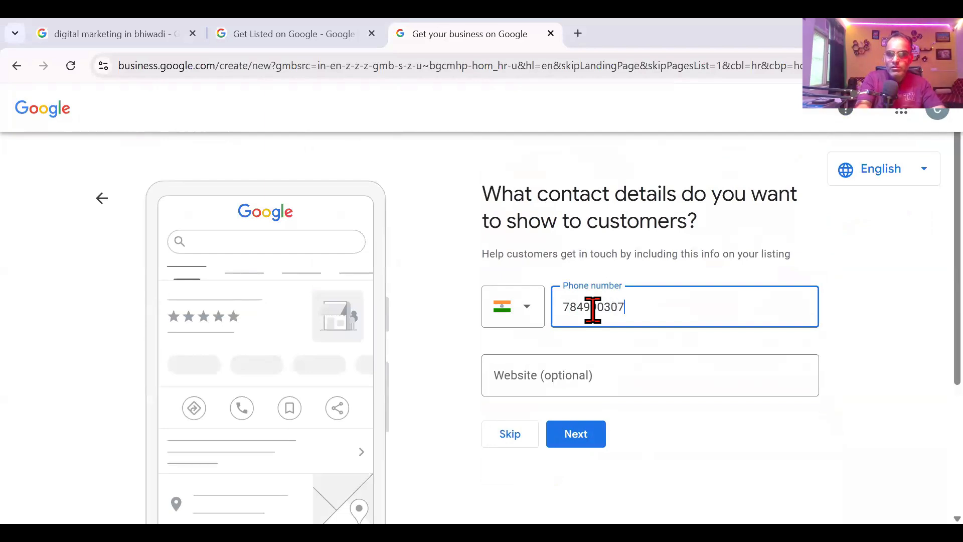
pyautogui.click(589, 371)
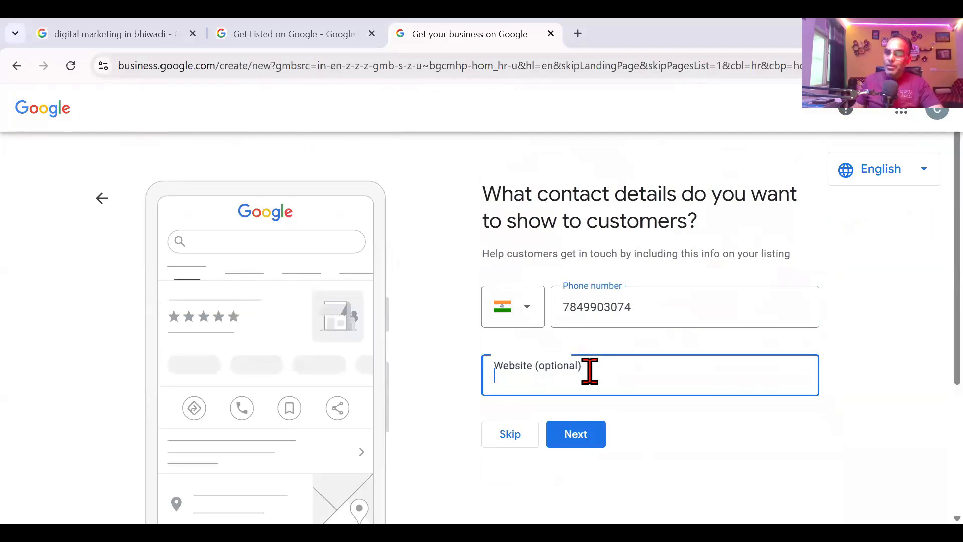
pyautogui.click(415, 343)
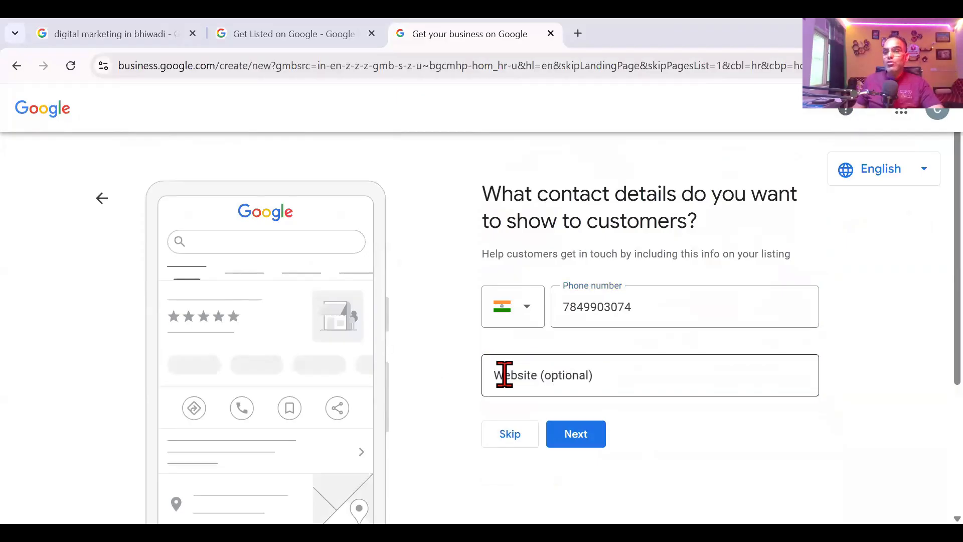
pyautogui.click(573, 438)
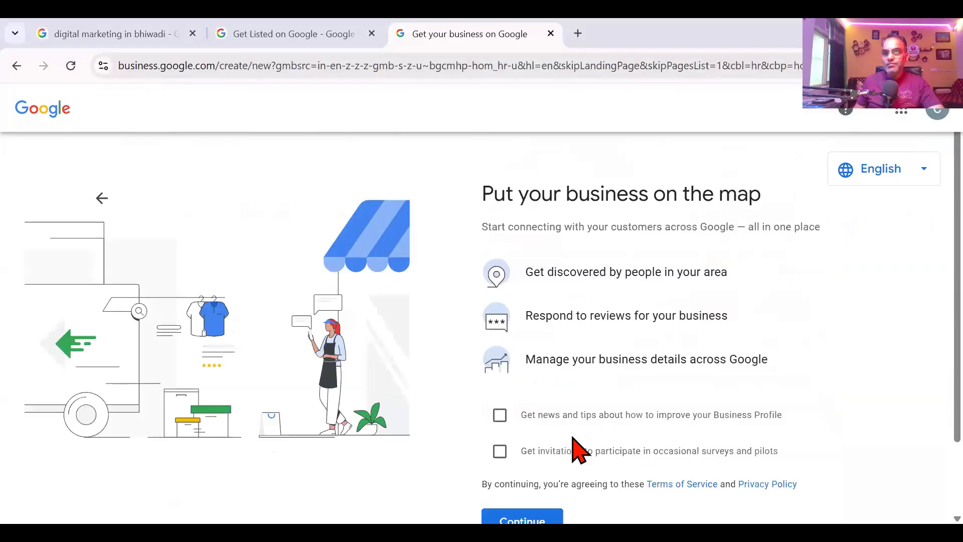
# Step: Opt in to both news-and-tips and survey invitations, then proceed to verification
pyautogui.scroll(-2, 572, 449)
pyautogui.scroll(2, 538, 182)
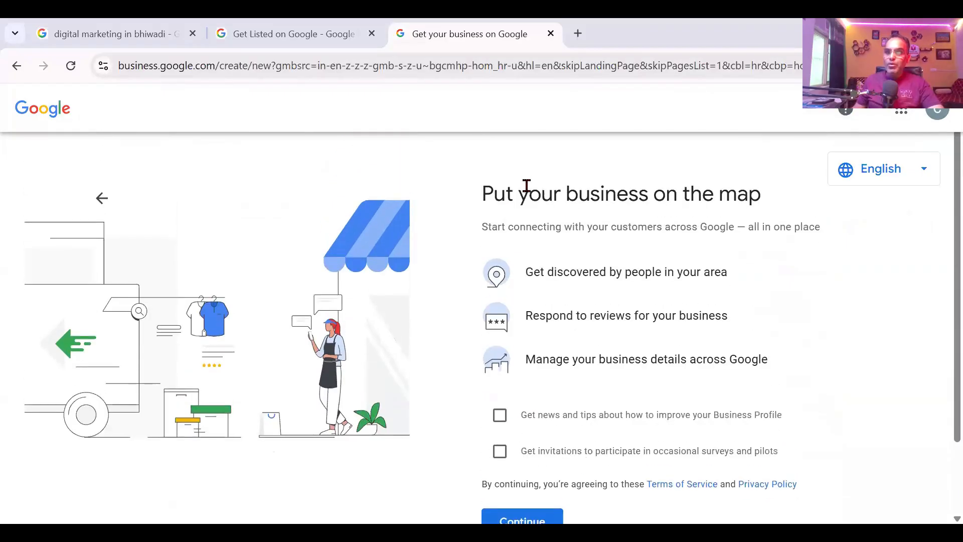
pyautogui.scroll(-2, 650, 378)
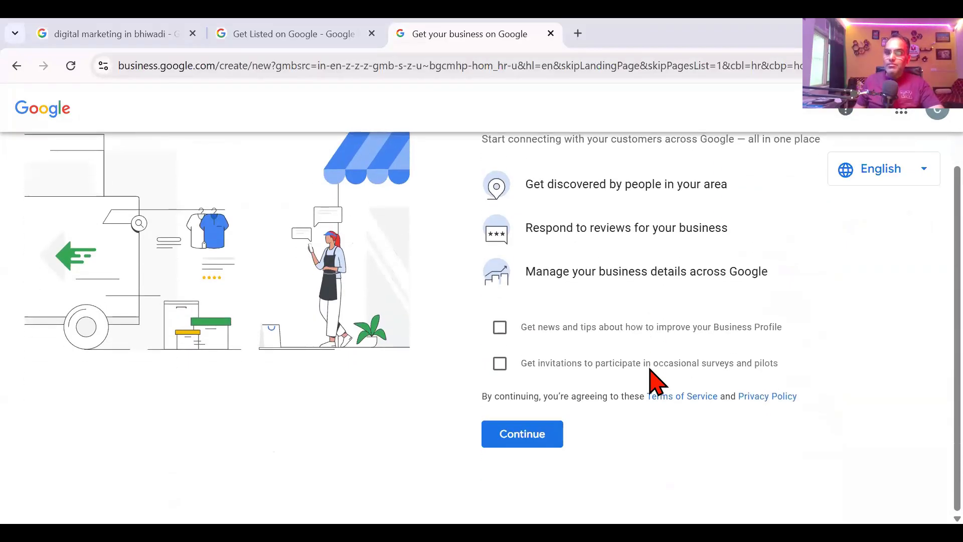
pyautogui.click(502, 333)
pyautogui.click(500, 364)
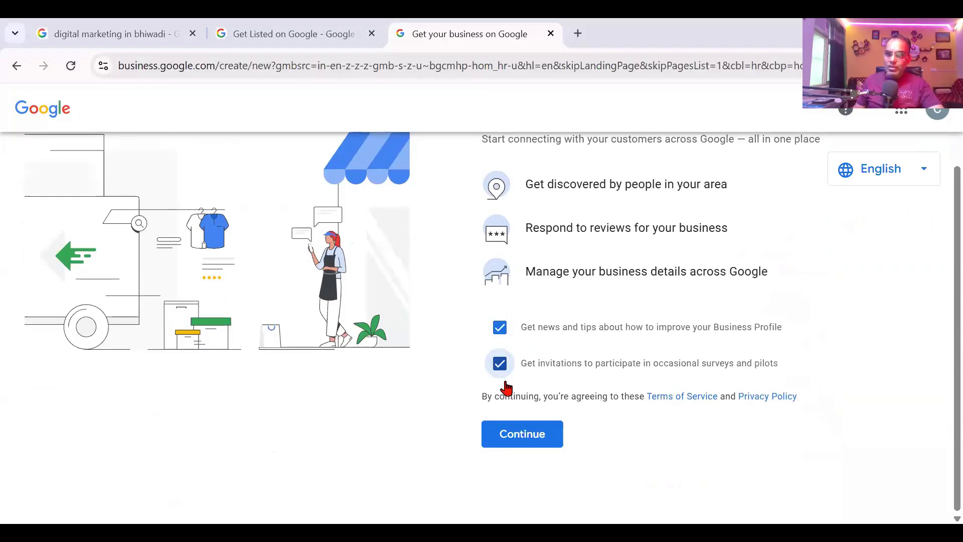
pyautogui.click(526, 441)
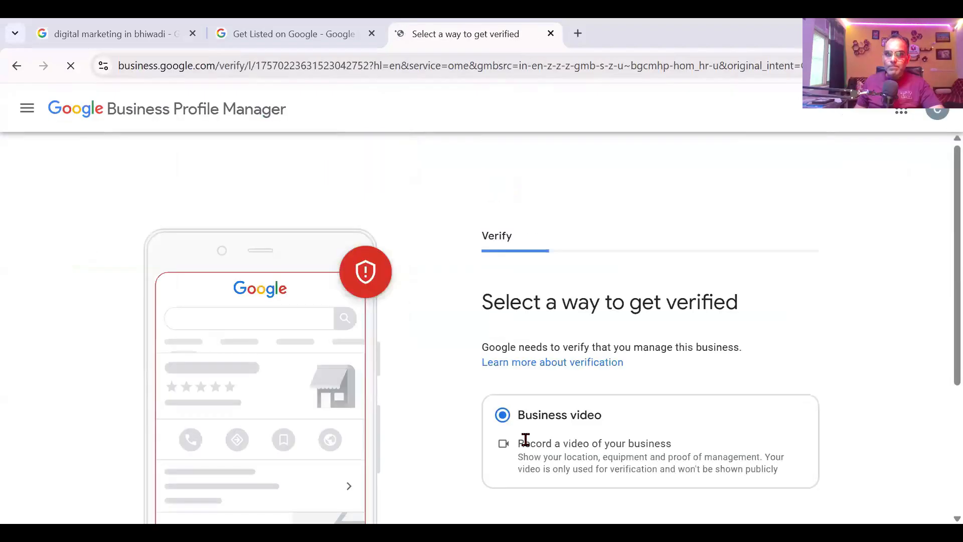
# Step: Review the video verification requirements, highlighting the equipment and proof-of-management text
pyautogui.scroll(-1, 525, 440)
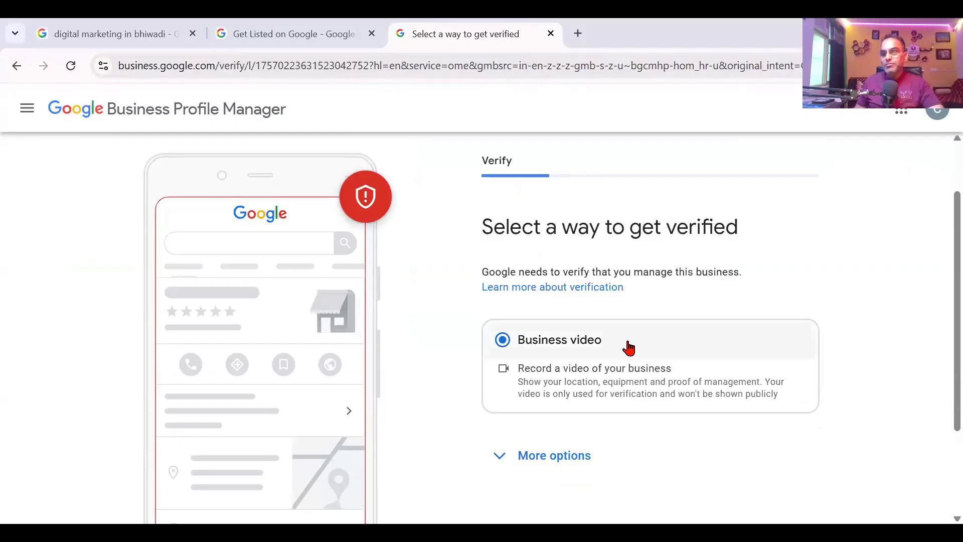
pyautogui.scroll(-3, 629, 348)
pyautogui.scroll(3, 629, 348)
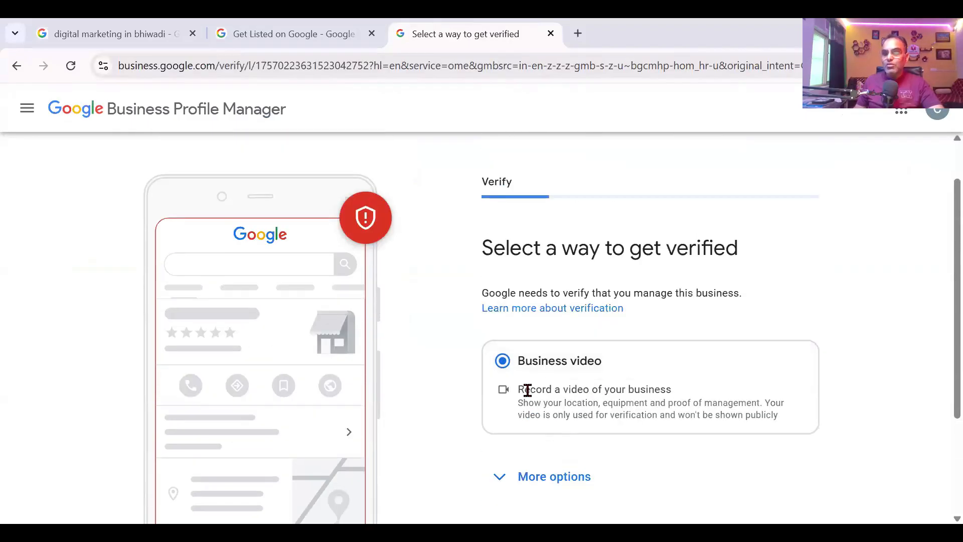
pyautogui.moveTo(525, 390); pyautogui.dragTo(669, 409)
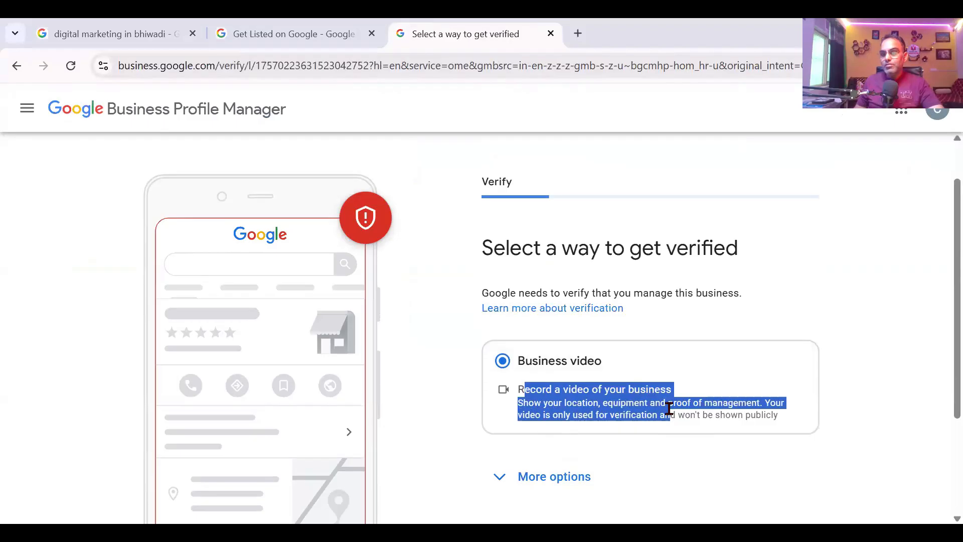
pyautogui.click(598, 405)
pyautogui.moveTo(604, 401); pyautogui.dragTo(759, 425)
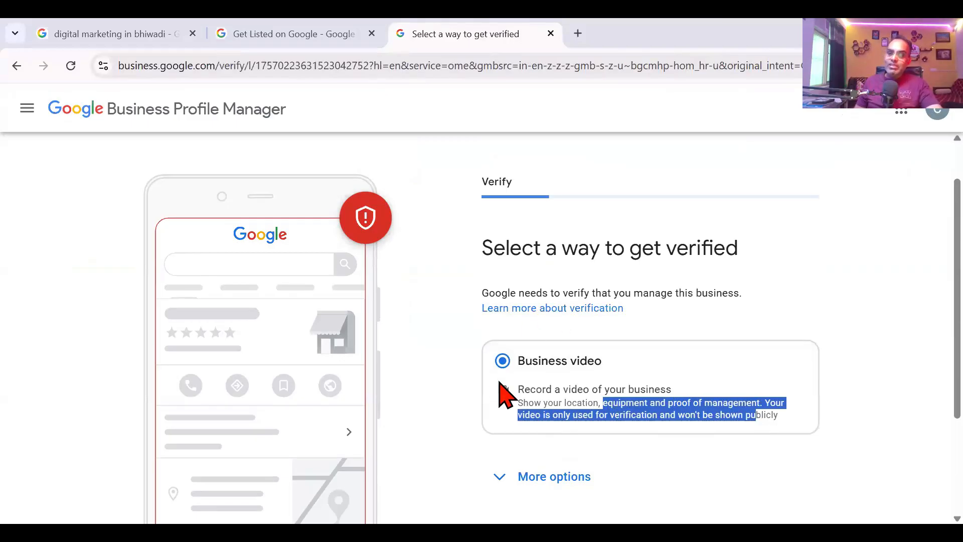
# Step: Choose Verify Later from the extra options and confirm it
pyautogui.click(498, 477)
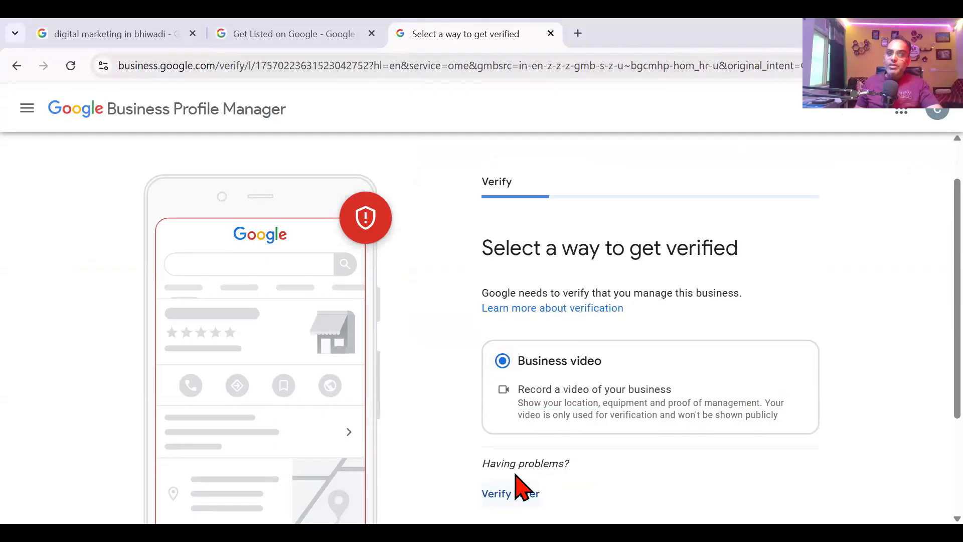
pyautogui.scroll(-3, 540, 462)
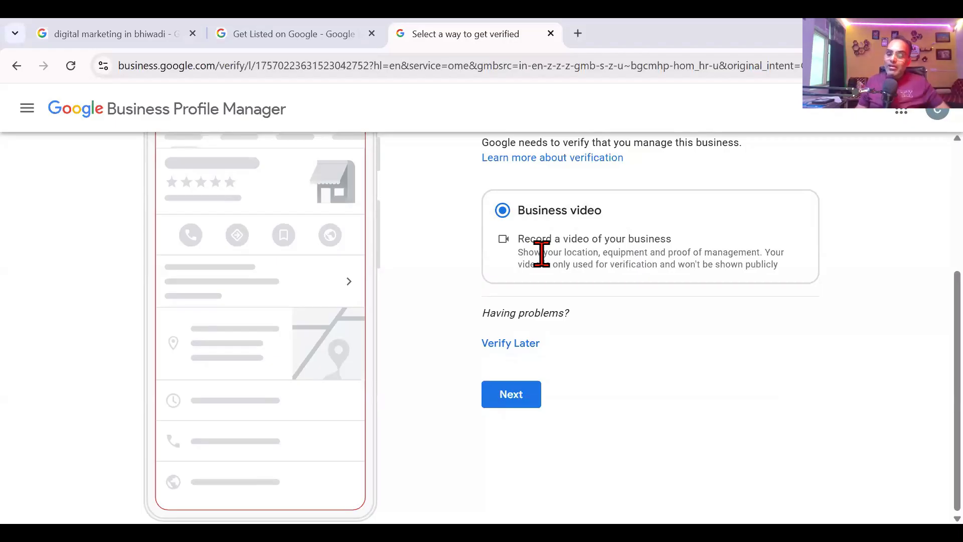
pyautogui.click(517, 343)
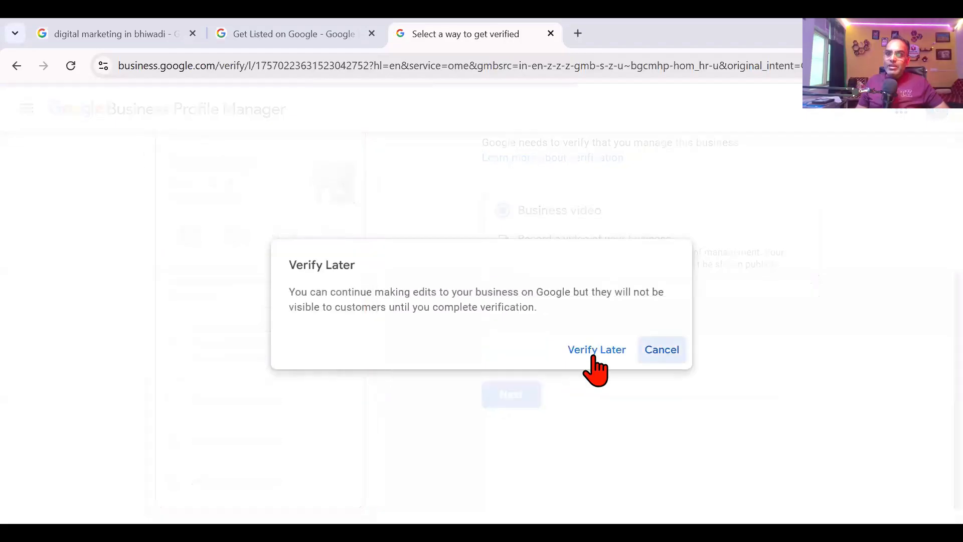
pyautogui.click(595, 349)
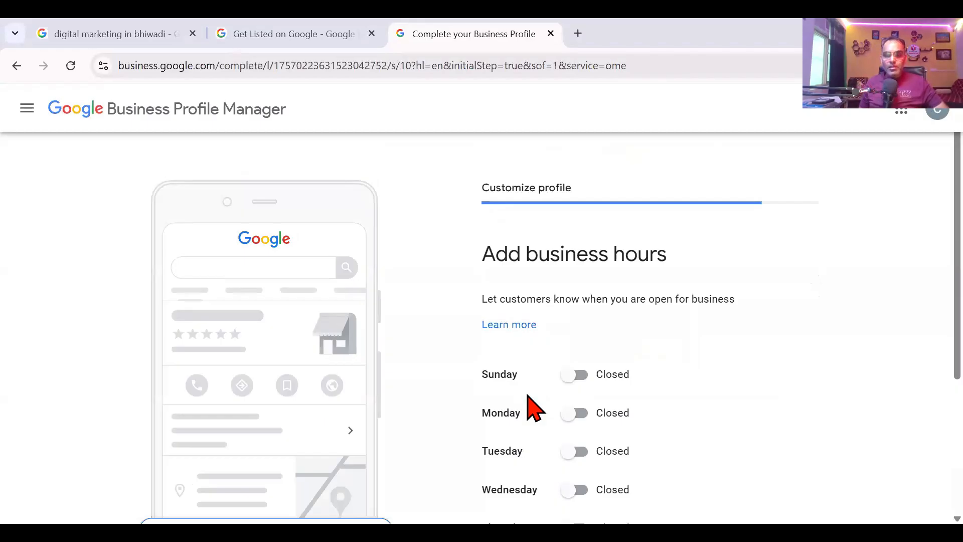
# Step: Set Monday open from 10:00 AM to 7:00 PM
pyautogui.scroll(-3, 609, 413)
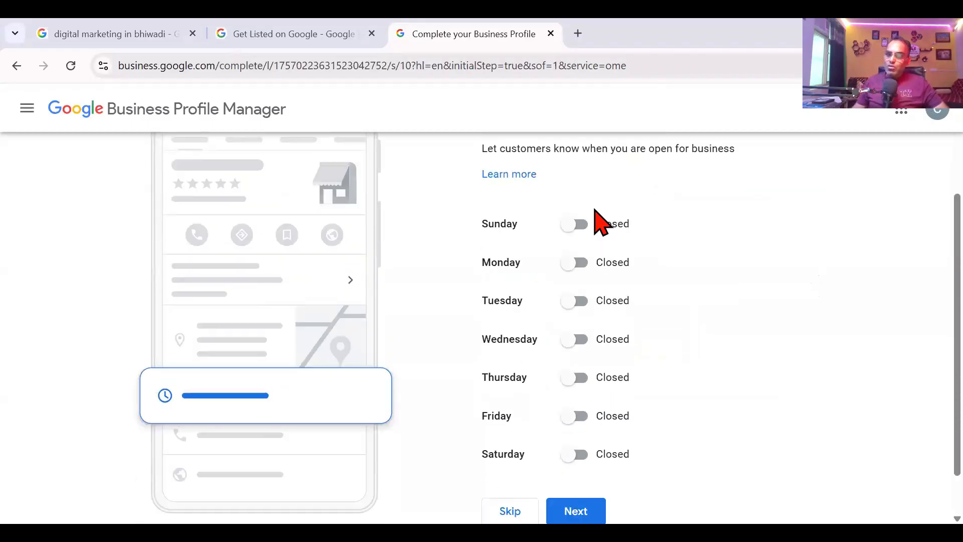
pyautogui.click(577, 266)
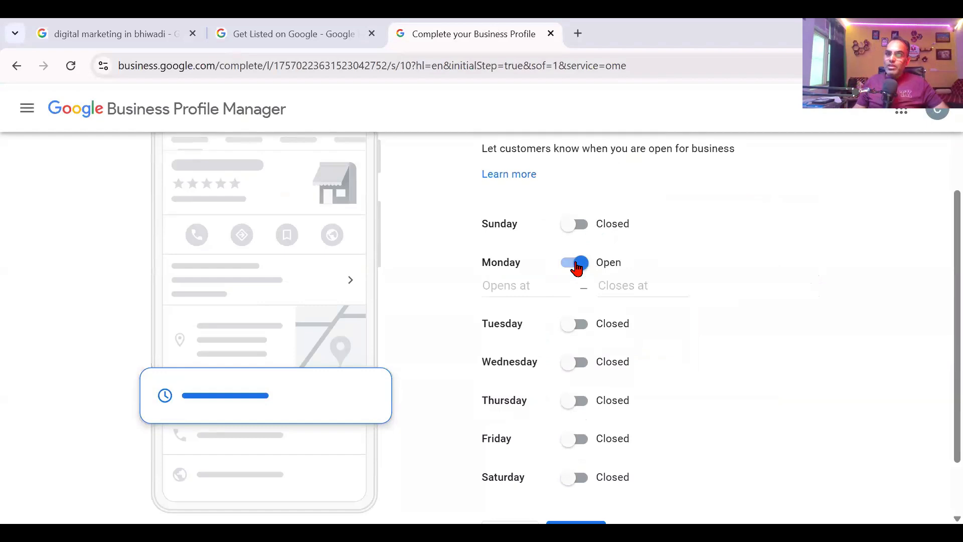
pyautogui.click(533, 284)
pyautogui.scroll(-9, 542, 386)
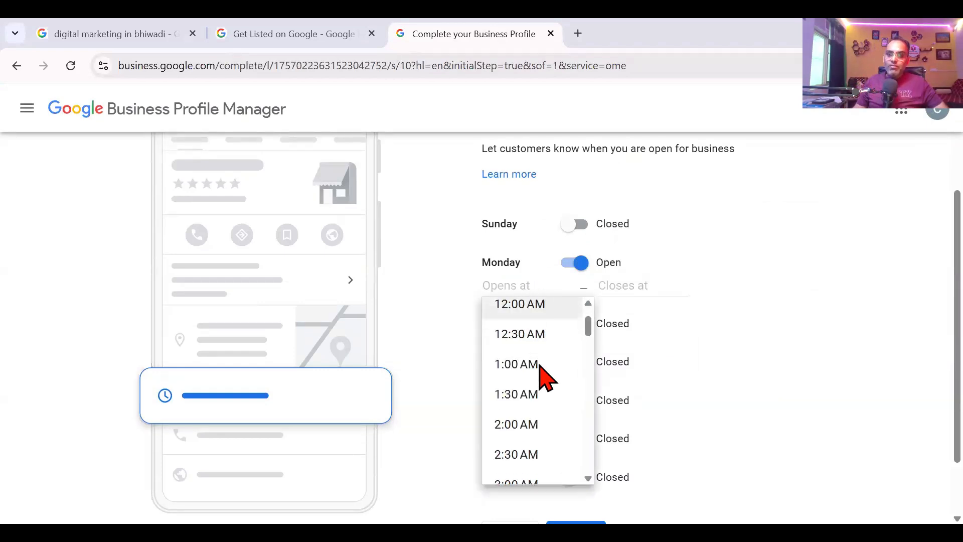
pyautogui.scroll(-2, 542, 382)
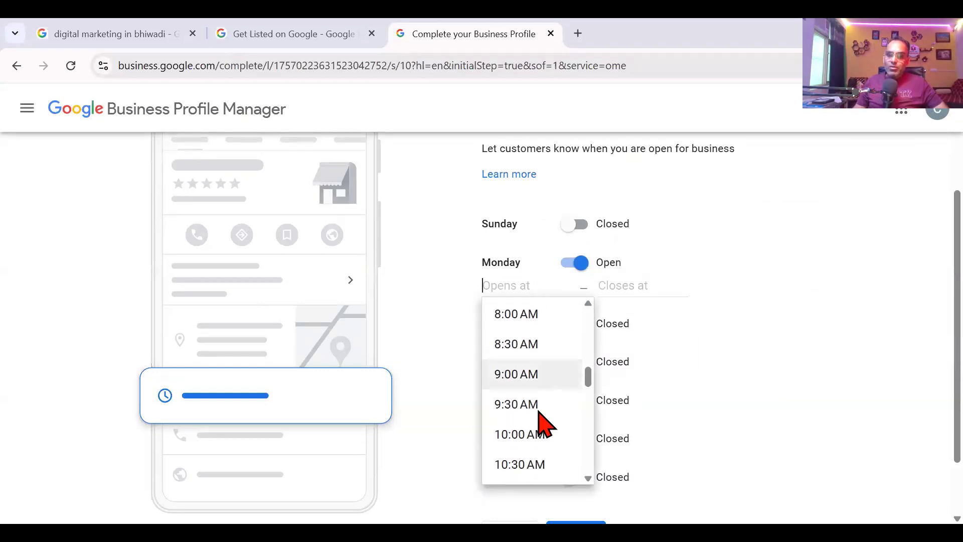
pyautogui.click(537, 439)
pyautogui.click(627, 286)
pyautogui.scroll(-15, 642, 383)
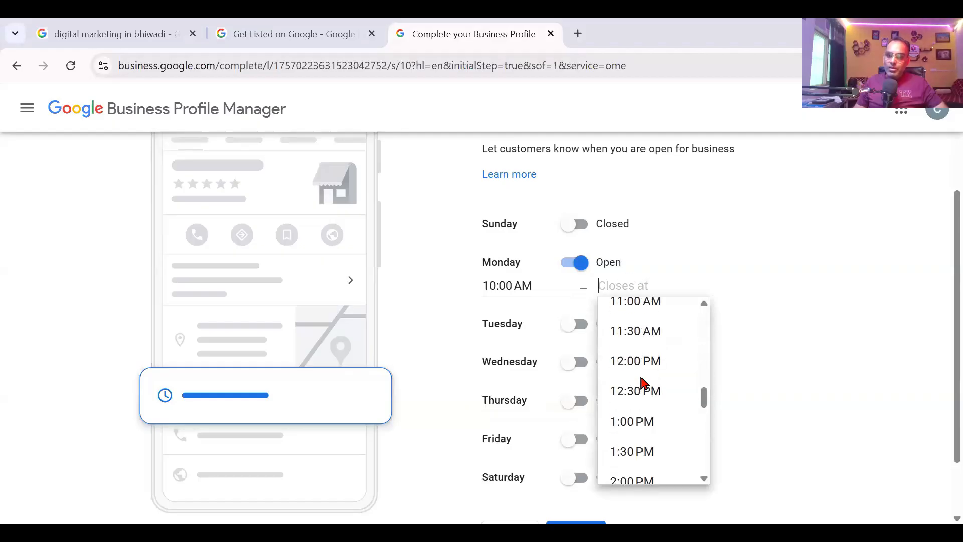
pyautogui.scroll(-7, 641, 383)
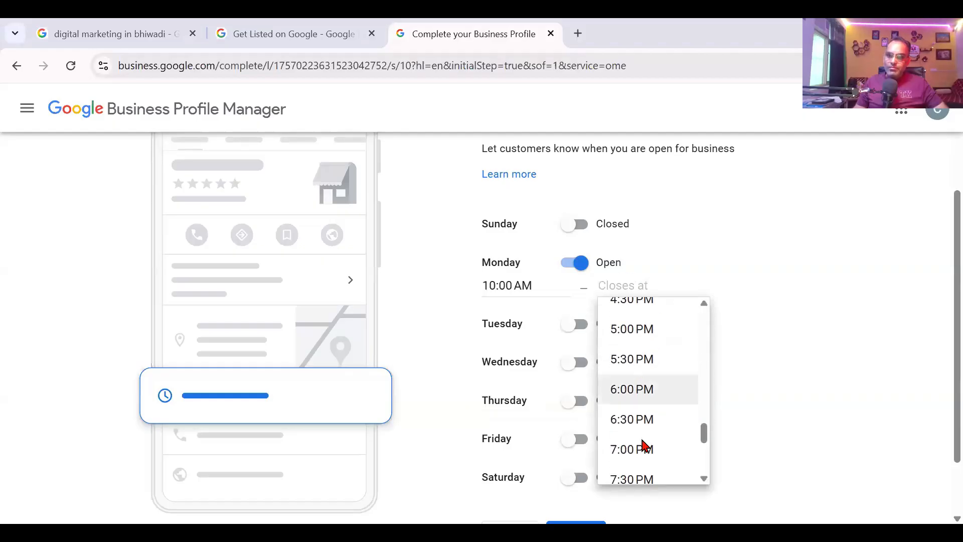
pyautogui.click(643, 449)
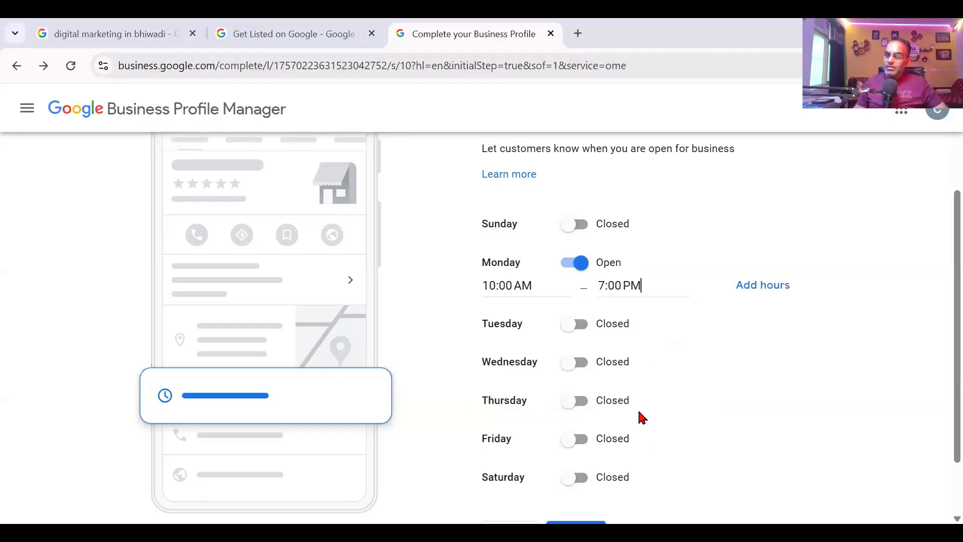
# Step: Set Tuesday open from 10:00 AM to 7:00 PM
pyautogui.click(581, 326)
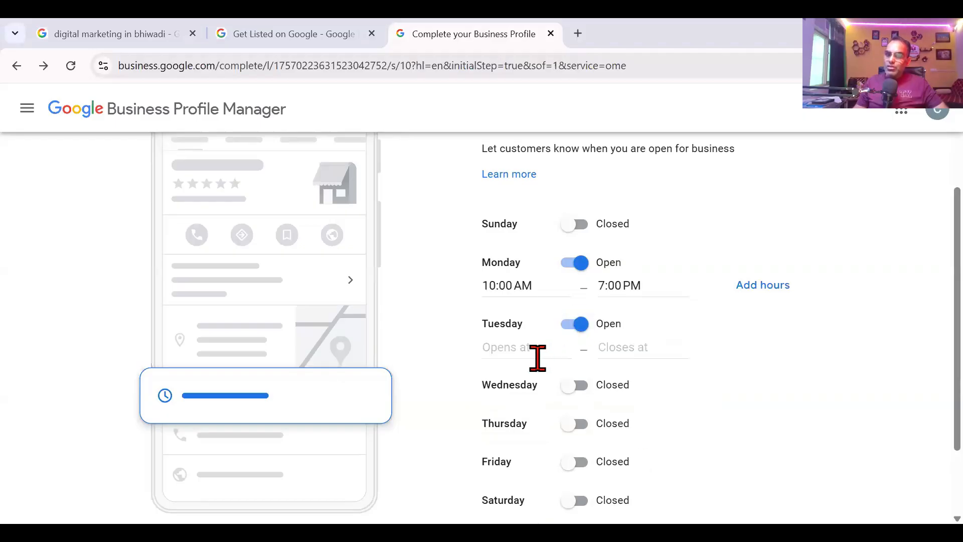
pyautogui.click(538, 348)
pyautogui.scroll(-5, 535, 454)
pyautogui.scroll(-4, 536, 455)
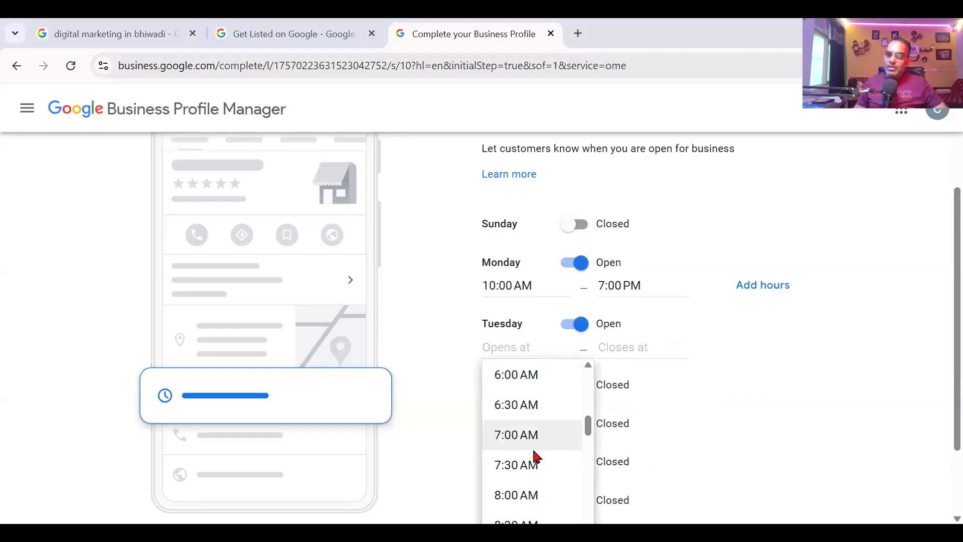
pyautogui.click(527, 420)
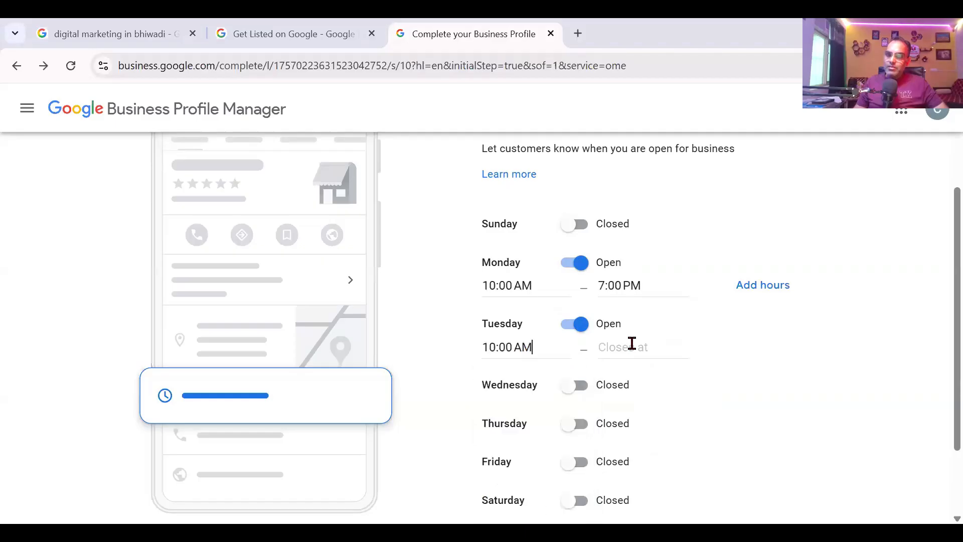
pyautogui.click(630, 346)
pyautogui.scroll(-13, 660, 441)
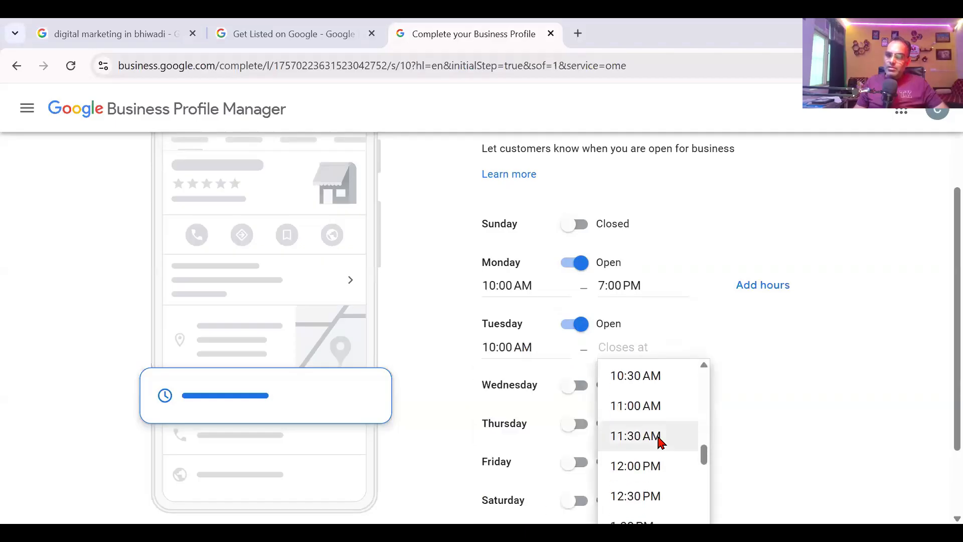
pyautogui.scroll(-4, 661, 441)
pyautogui.scroll(-3, 660, 441)
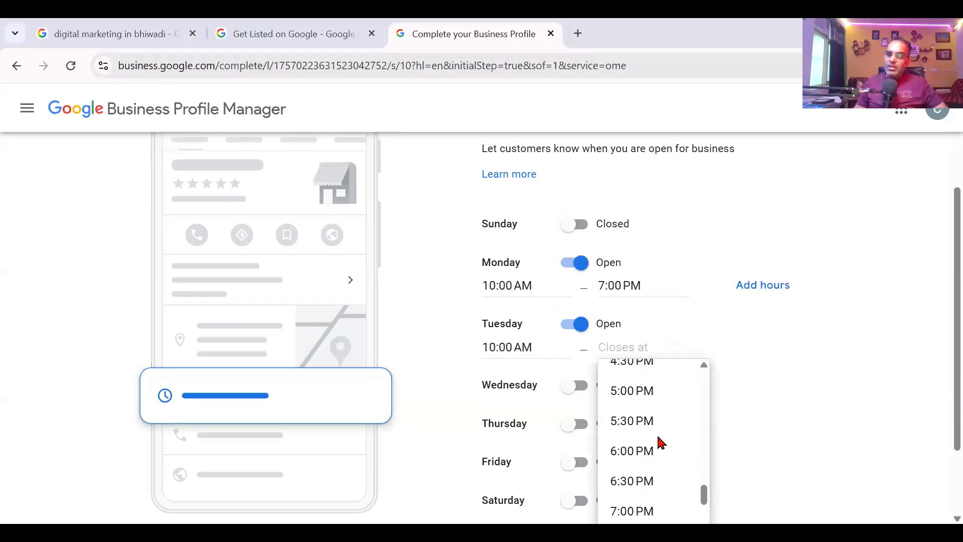
pyautogui.click(654, 509)
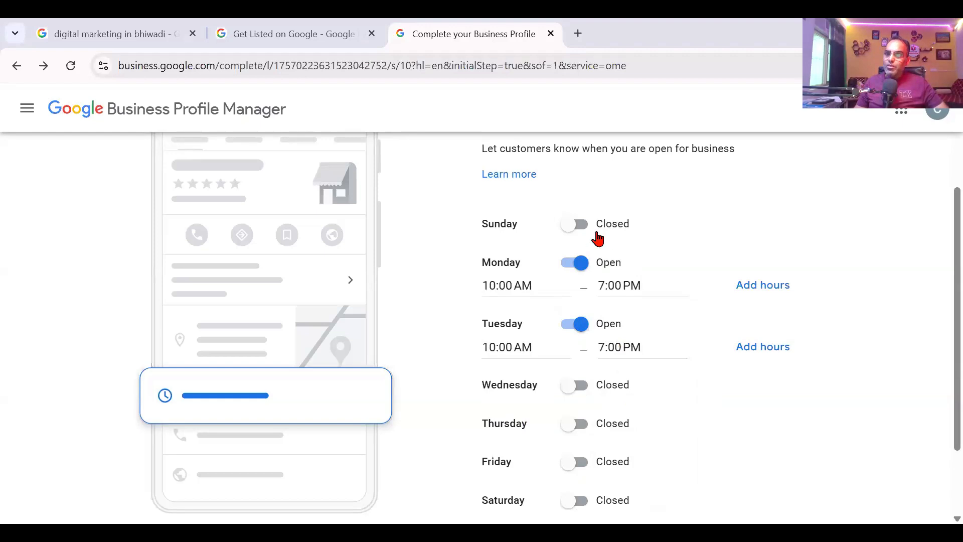
pyautogui.scroll(-2, 607, 402)
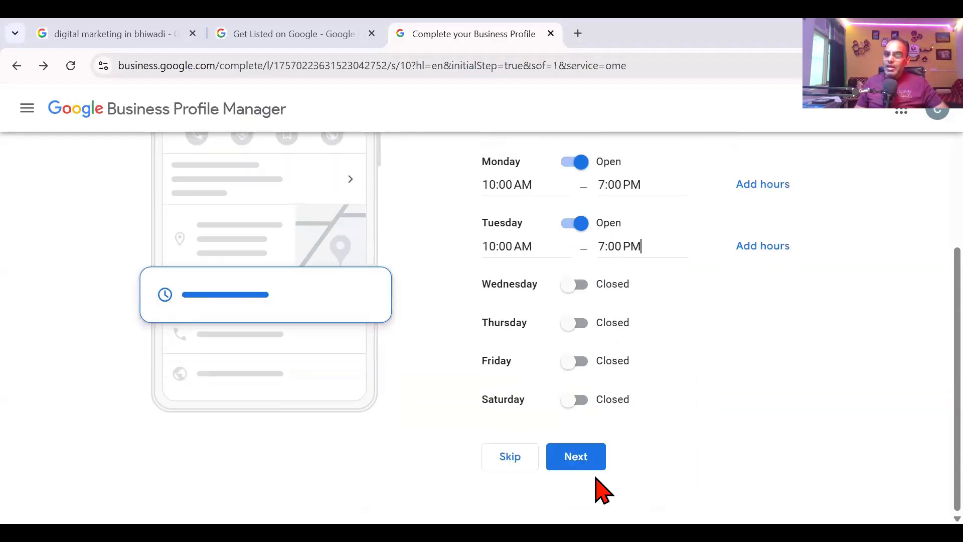
# Step: Accept the hours and place the cursor in the empty business description box
pyautogui.click(598, 461)
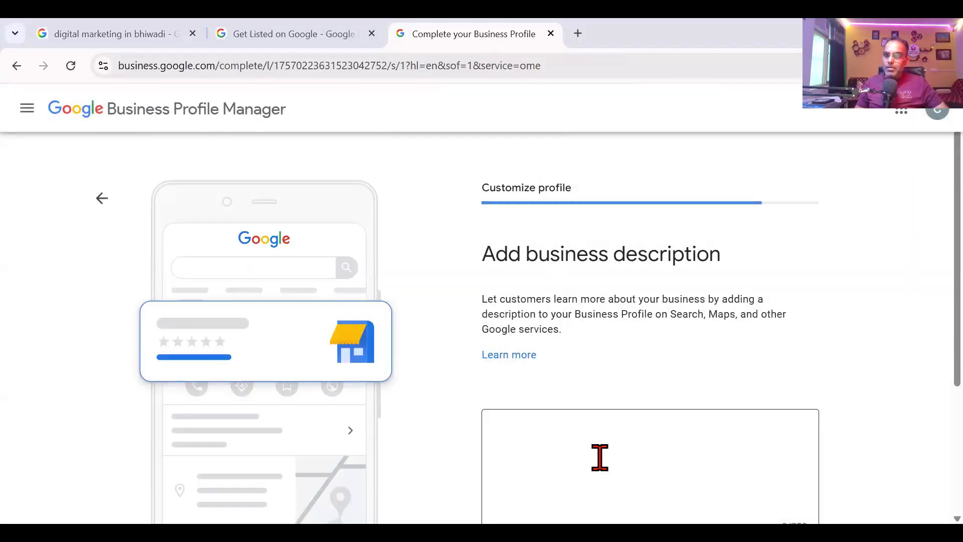
pyautogui.scroll(-3, 630, 314)
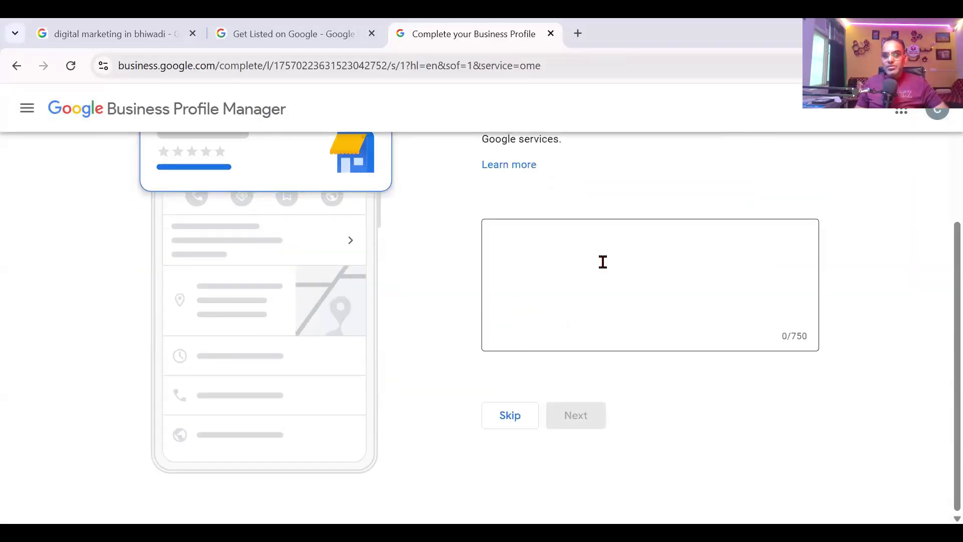
pyautogui.click(604, 262)
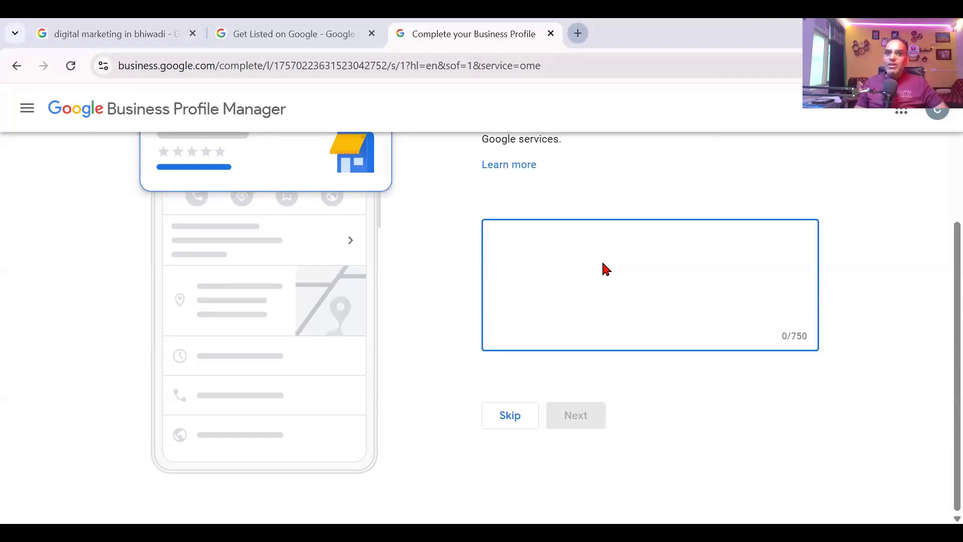
# Step: In a new tab, search for chatgpt and launch ChatGPT from OpenAI's Introducing ChatGPT page
pyautogui.hotkey('ctrl', 't')
pyautogui.write('chat')
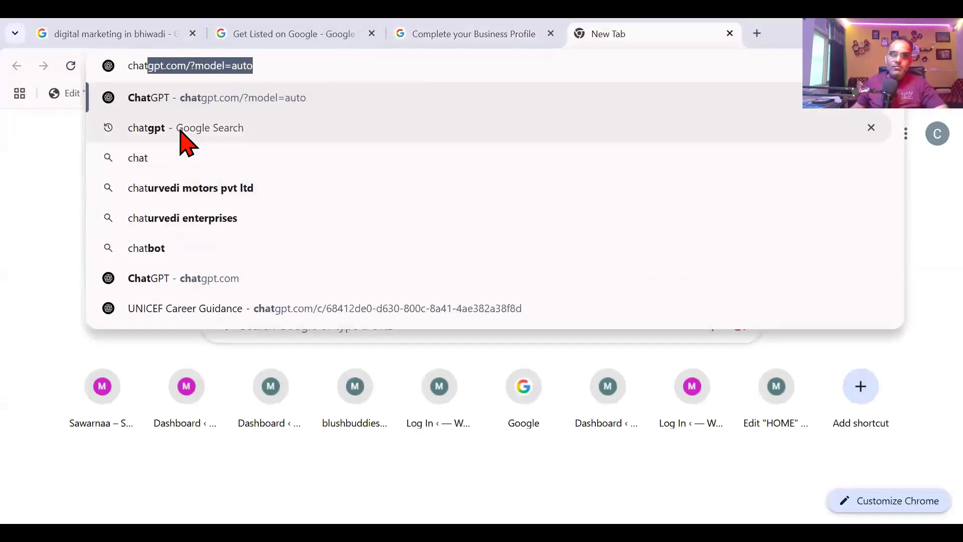
pyautogui.click(179, 128)
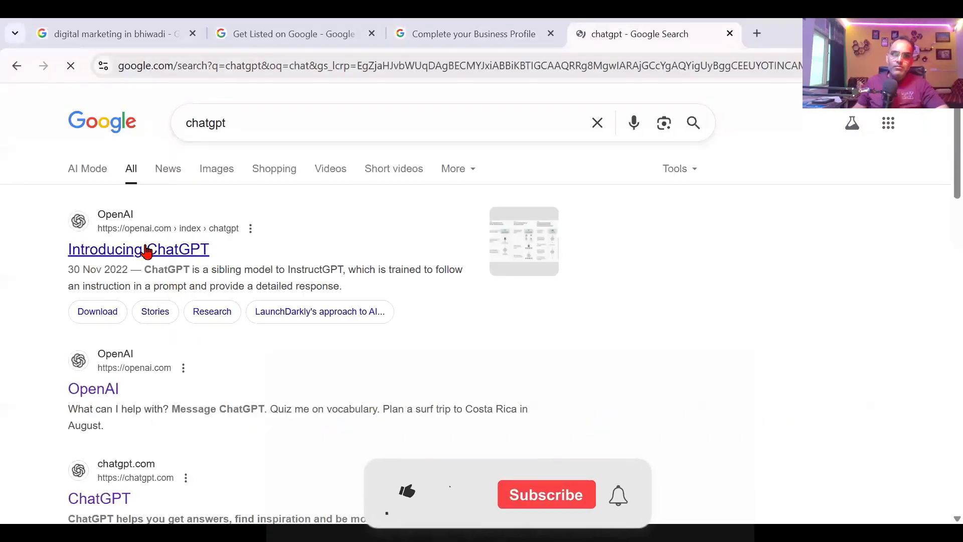
pyautogui.click(147, 250)
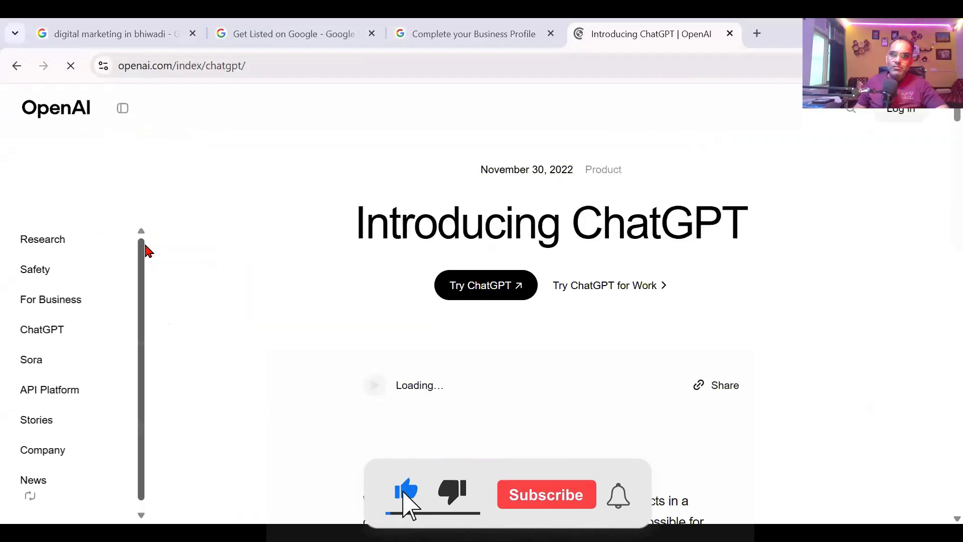
pyautogui.click(470, 285)
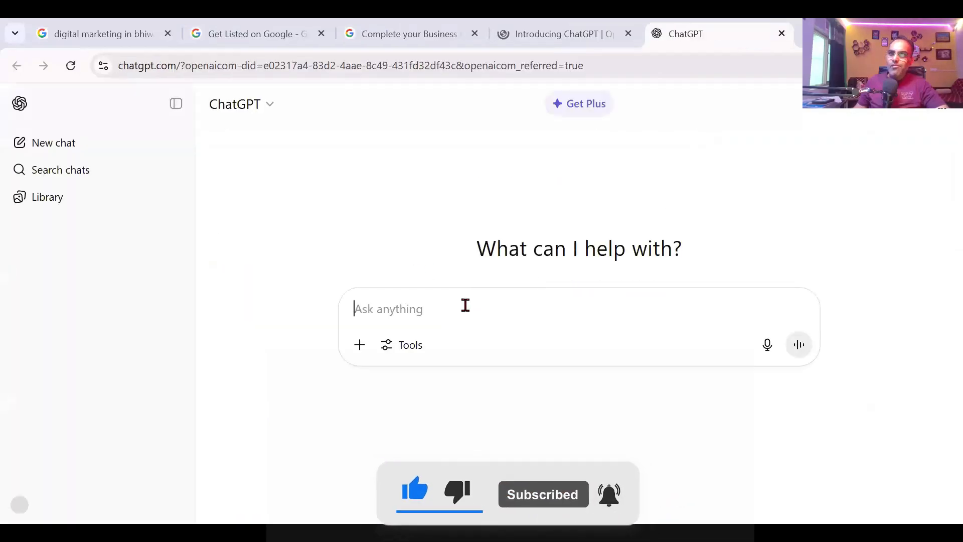
# Step: Ask ChatGPT for a GMB business description of Chichi Lifestyle, a clothing shop
pyautogui.write('Pleas')
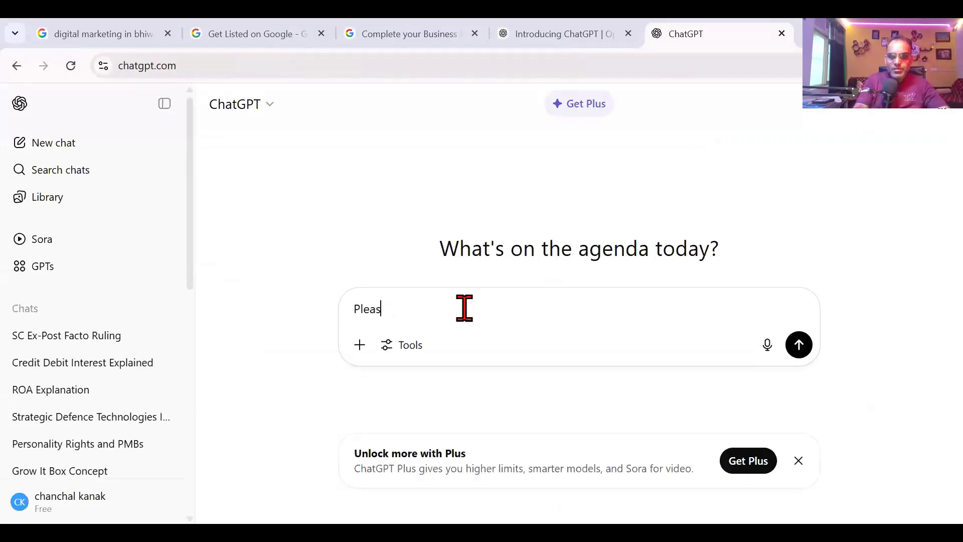
pyautogui.write('e give me')
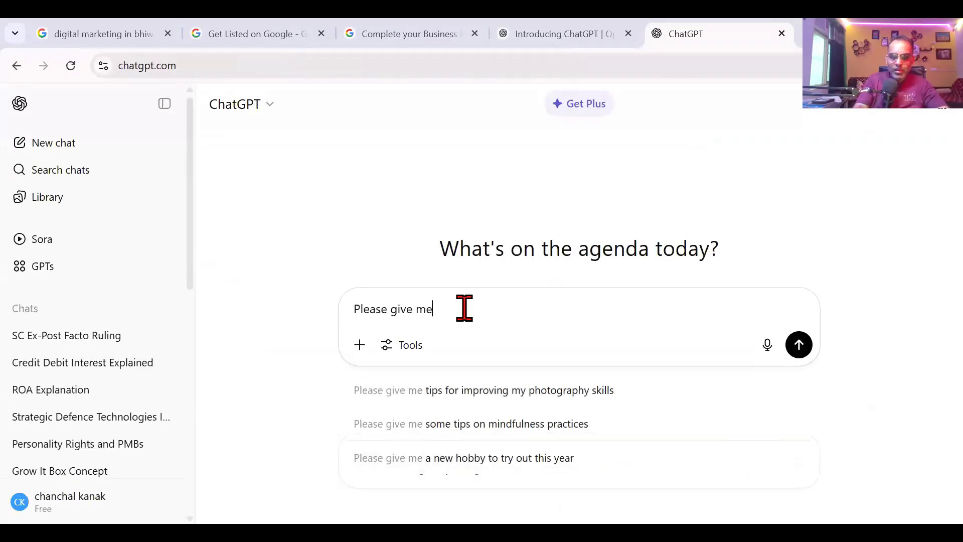
pyautogui.write(' a Business description for GMB for my business named Chichi Lif')
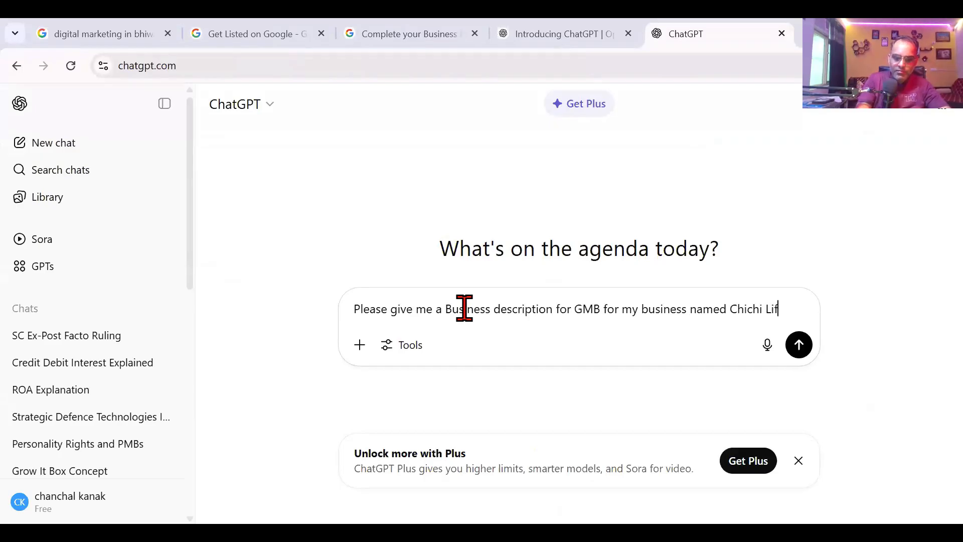
pyautogui.write('estyle, a clo')
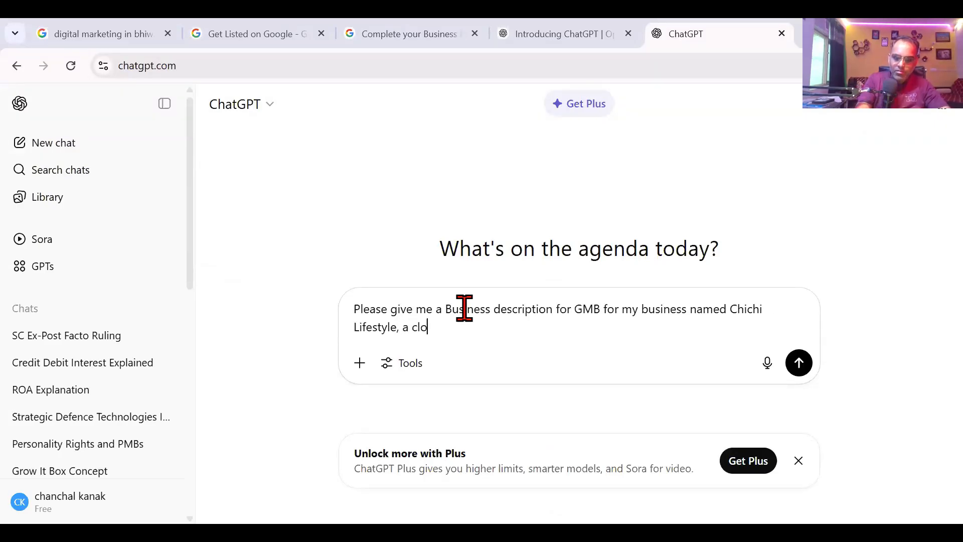
pyautogui.write('thing shop')
pyautogui.press('Return')
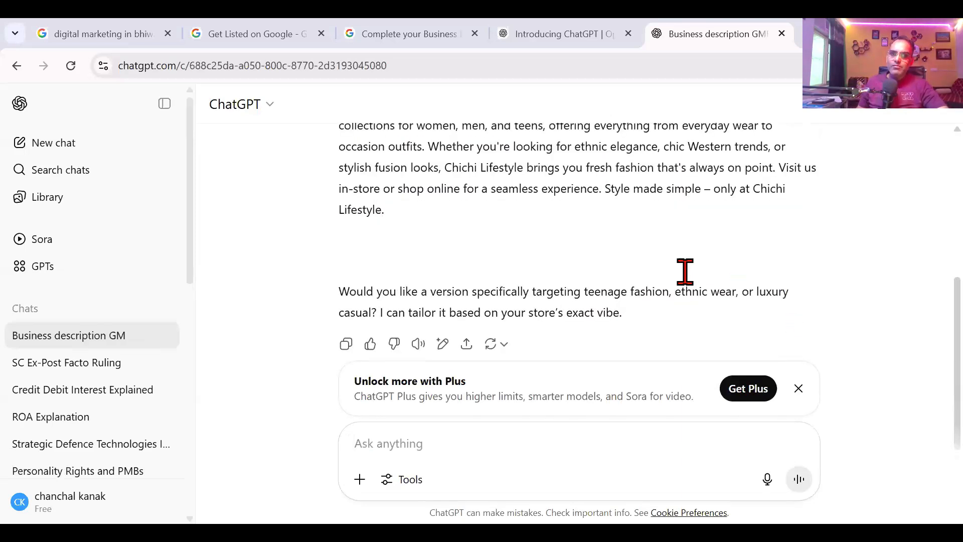
# Step: Select the generated description paragraph and go back to the Business Profile tab
pyautogui.scroll(3, 552, 266)
pyautogui.moveTo(341, 235); pyautogui.dragTo(634, 337)
pyautogui.scroll(-3, 637, 331)
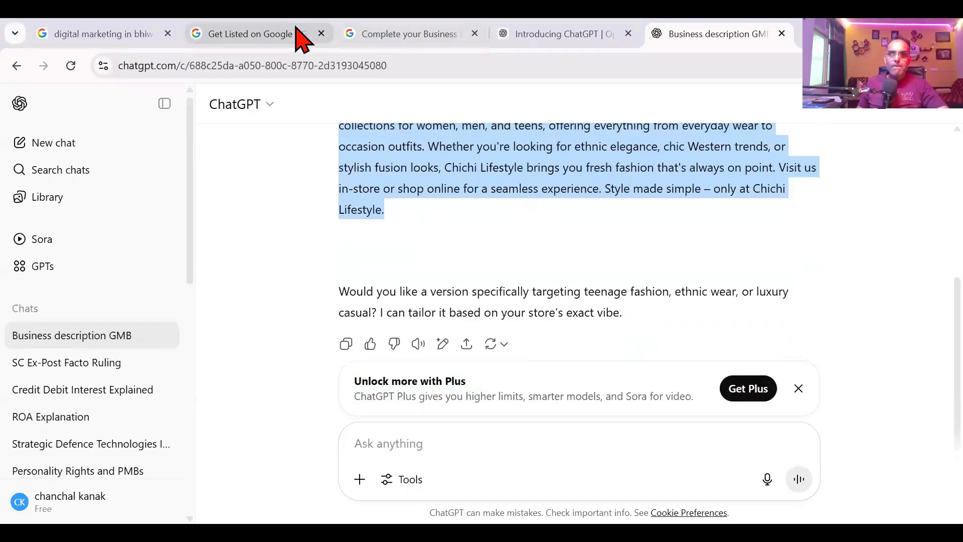
pyautogui.click(301, 35)
# Step: Paste the ChatGPT description into the profile and replace '[Your City],' with 'Bhiwadi,'
pyautogui.click(398, 36)
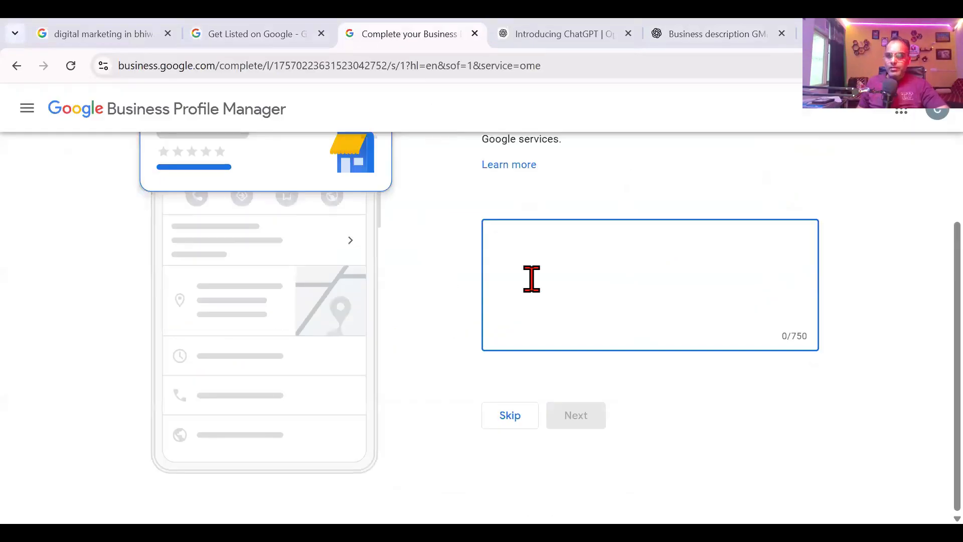
pyautogui.hotkey('ctrl', 'v')
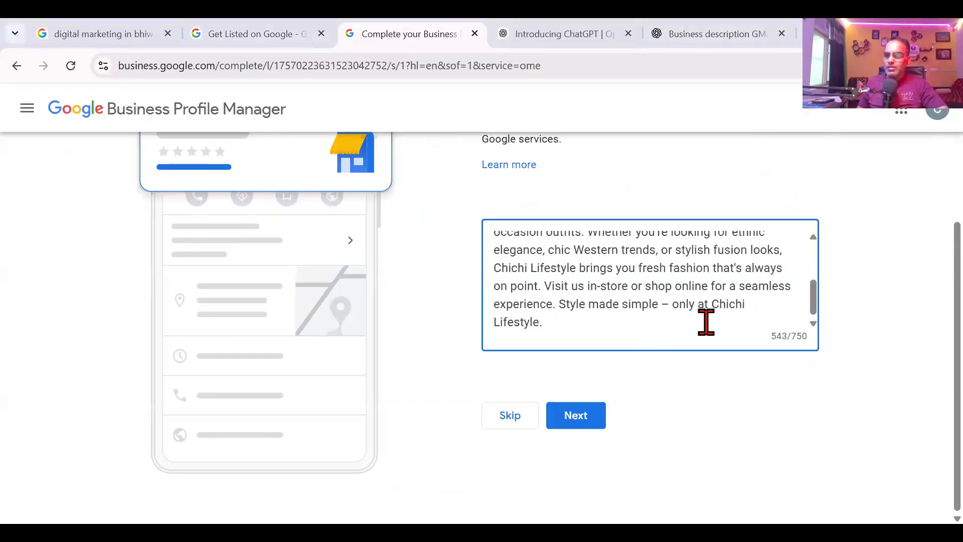
pyautogui.scroll(3, 712, 322)
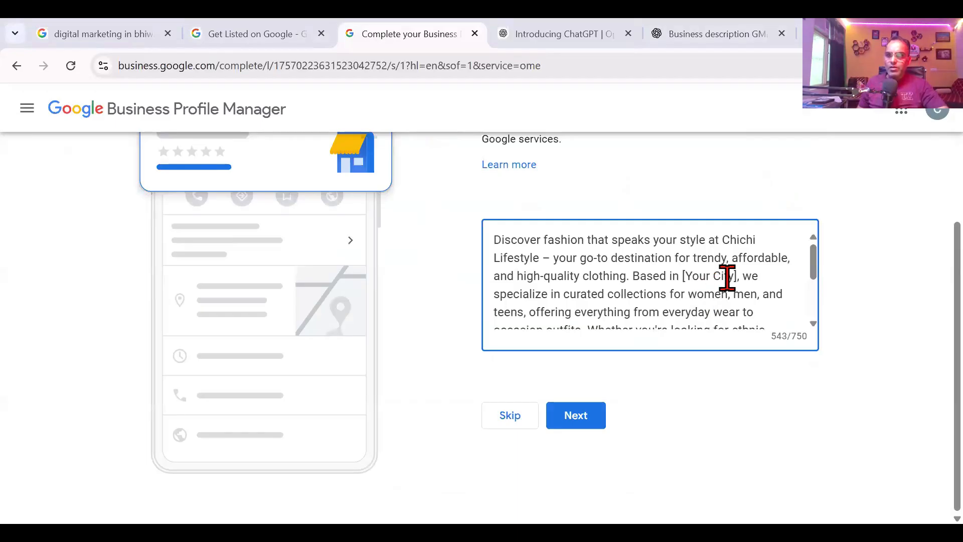
pyautogui.moveTo(720, 275); pyautogui.dragTo(680, 275)
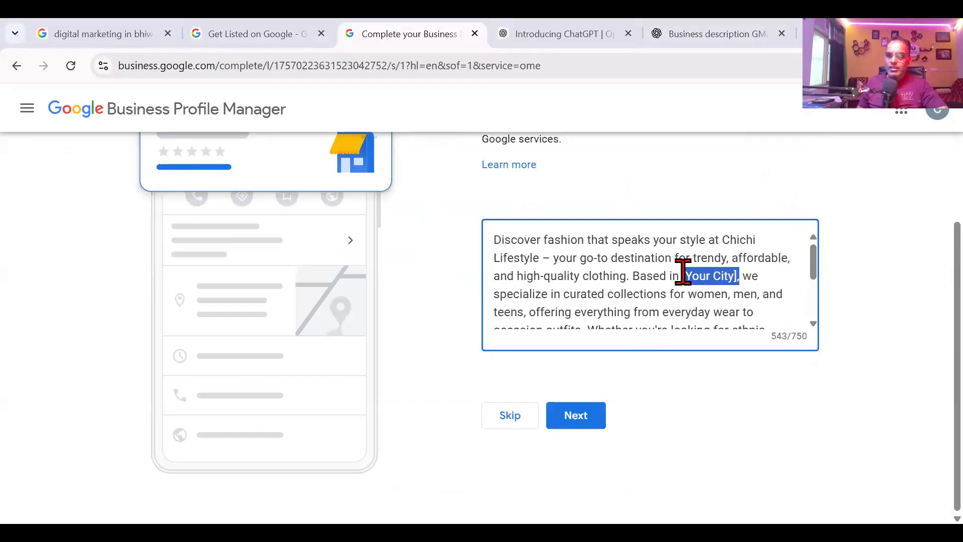
pyautogui.write('Bhiwa')
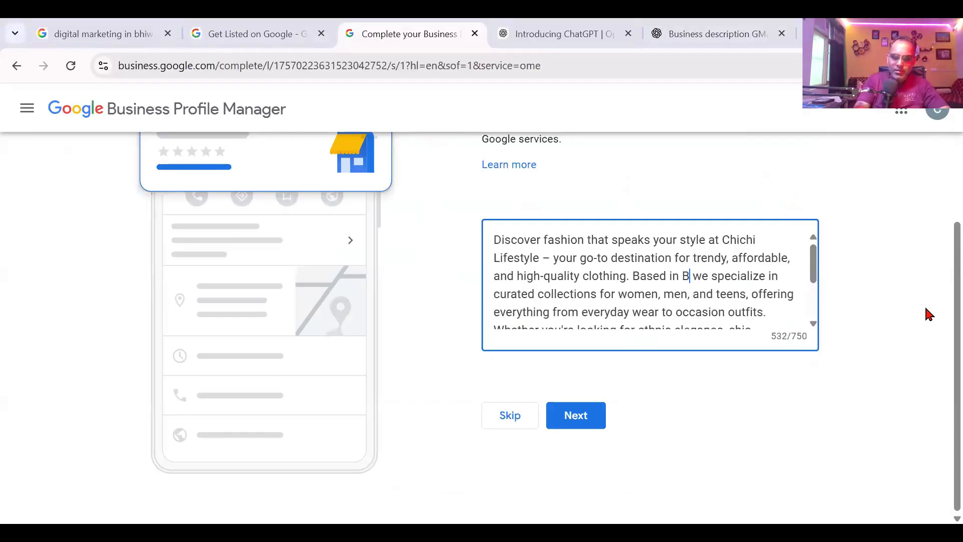
pyautogui.write('di,')
pyautogui.scroll(-2, 680, 310)
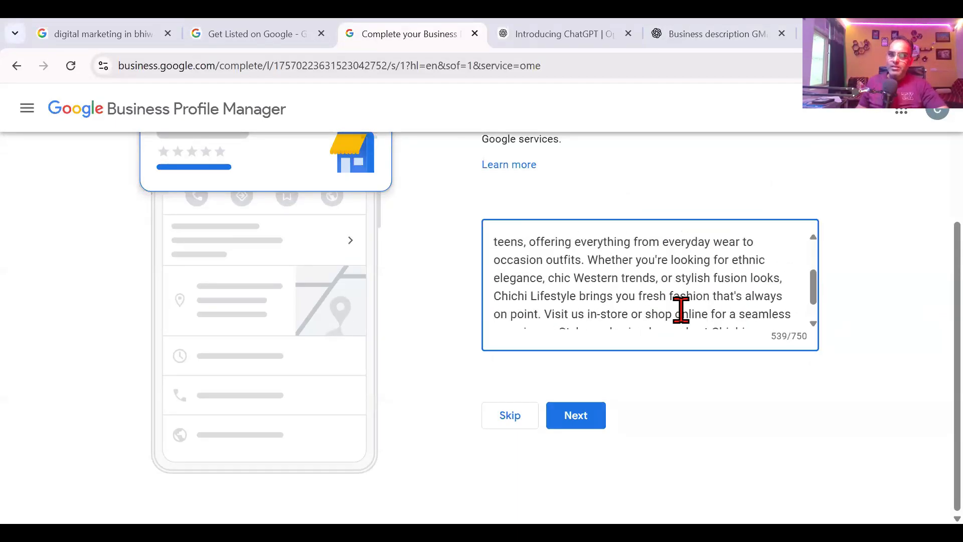
pyautogui.scroll(-1, 681, 309)
# Step: Save the description and upload the 'Padharo sa' image from Downloads as the storefront photo
pyautogui.click(571, 429)
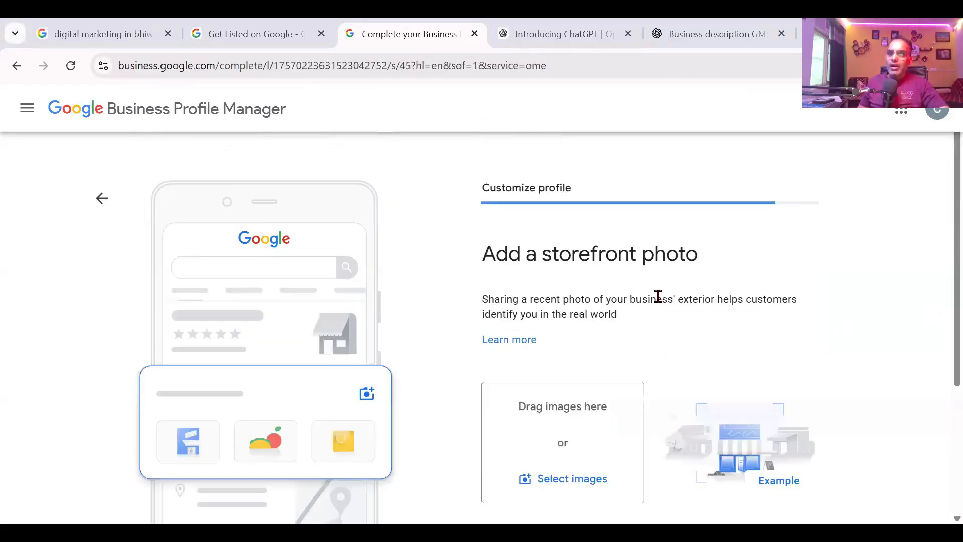
pyautogui.moveTo(485, 253); pyautogui.dragTo(733, 247)
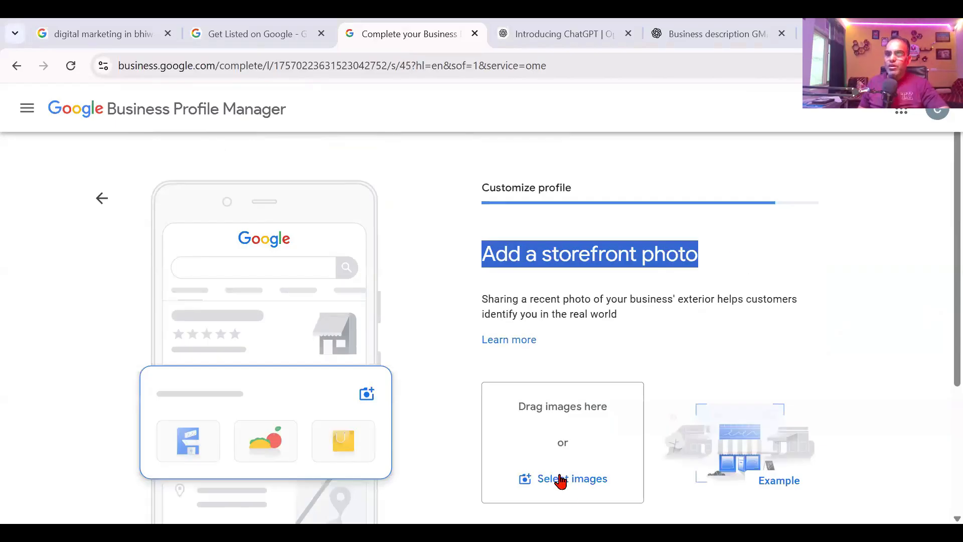
pyautogui.scroll(-4, 562, 489)
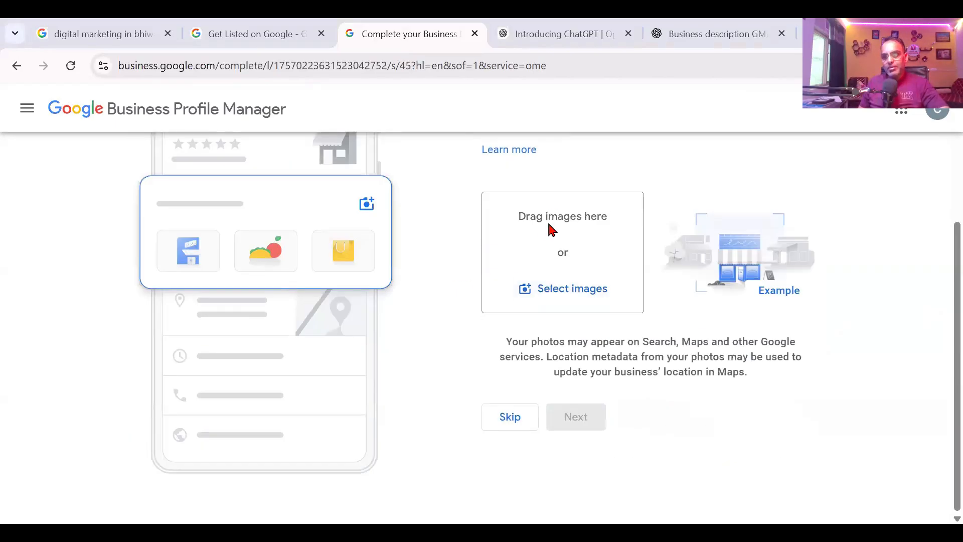
pyautogui.click(563, 286)
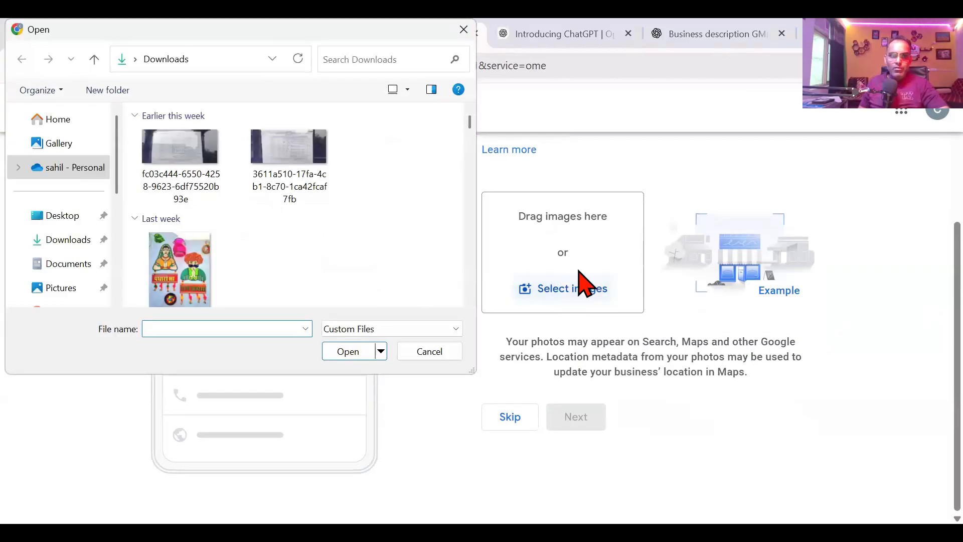
pyautogui.doubleClick(176, 210)
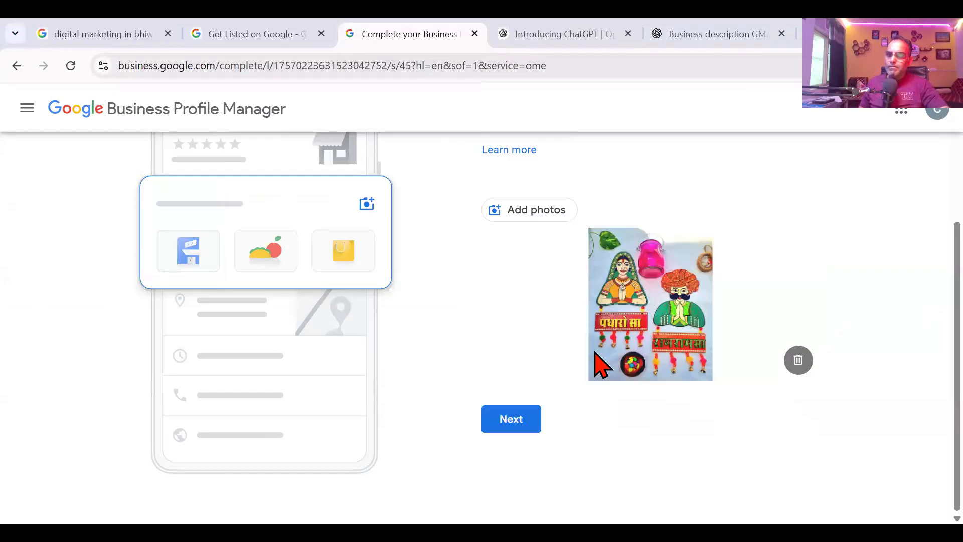
# Step: Continue past the storefront photo and look over the Add photos of your business page
pyautogui.click(492, 429)
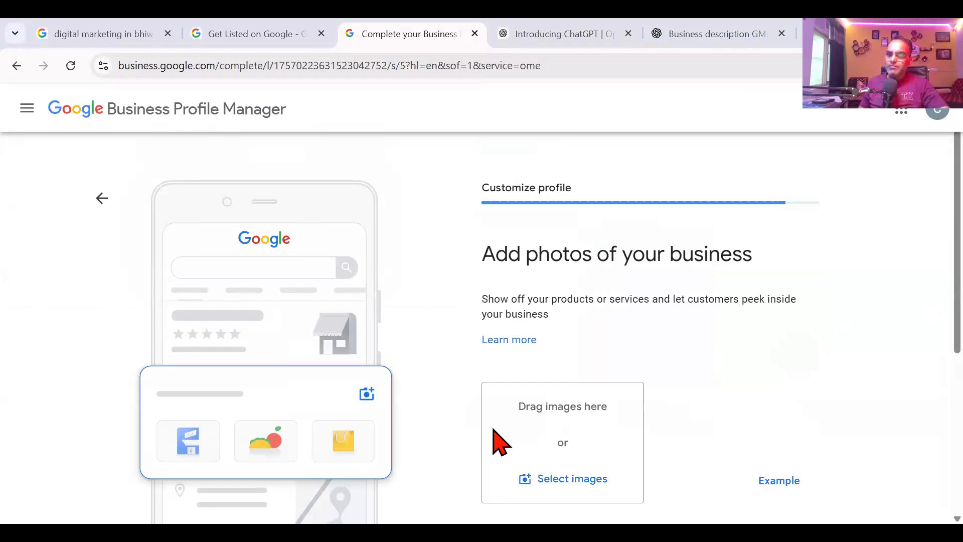
pyautogui.scroll(-5, 667, 329)
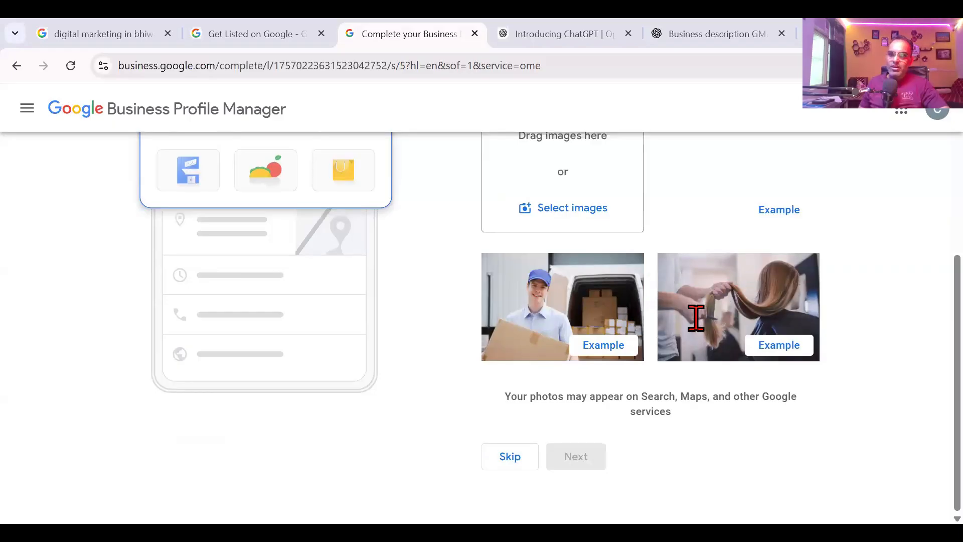
pyautogui.scroll(3, 517, 230)
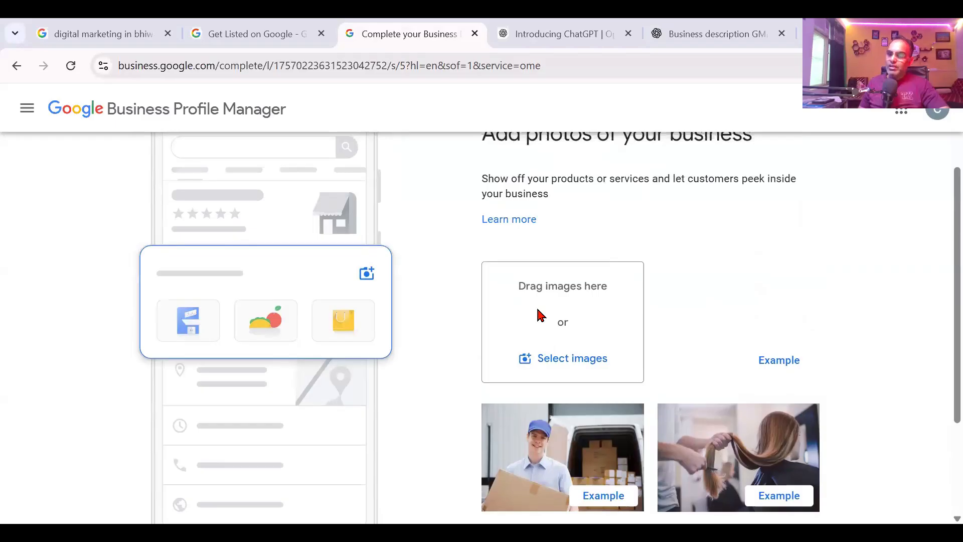
pyautogui.scroll(-3, 540, 315)
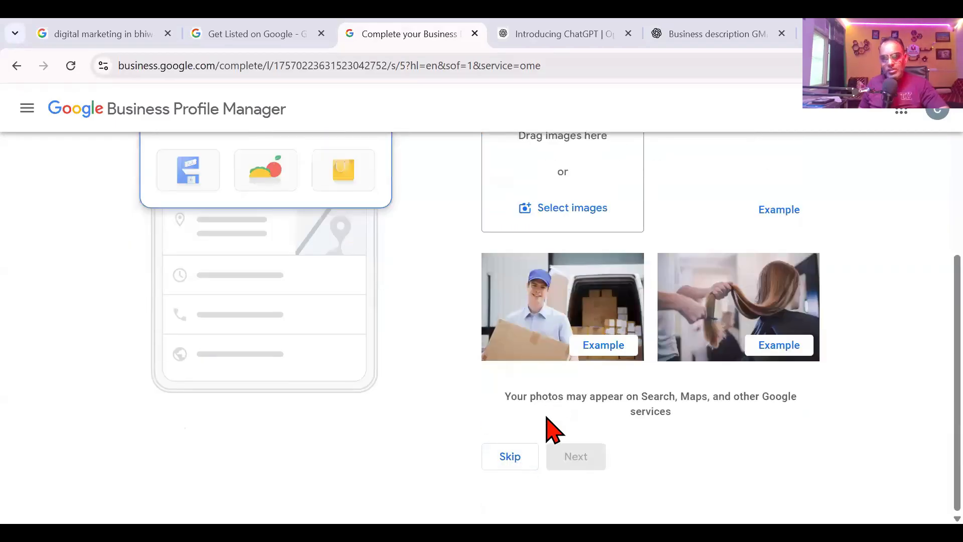
# Step: Skip adding business photos and decline the ₹20,000 advertising credit offer
pyautogui.click(522, 461)
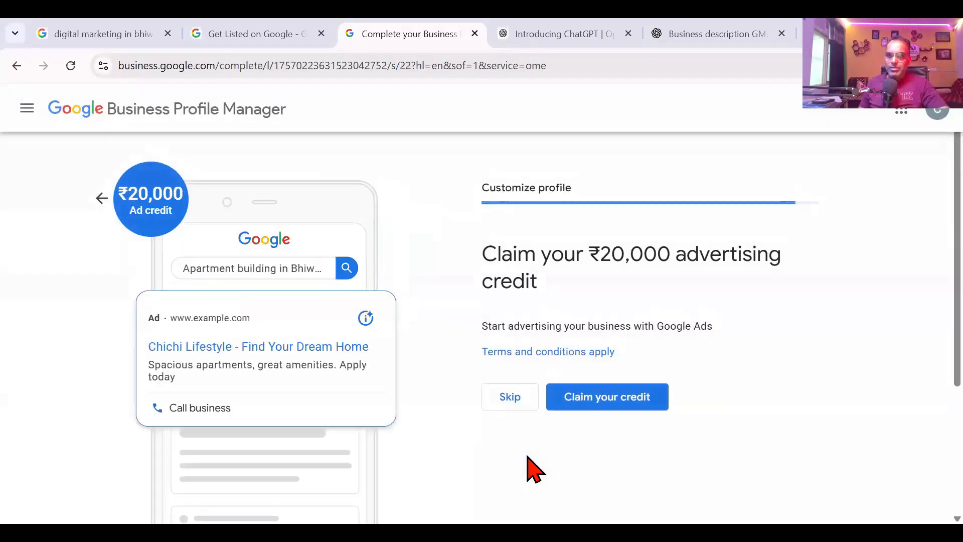
pyautogui.moveTo(482, 249); pyautogui.dragTo(501, 308)
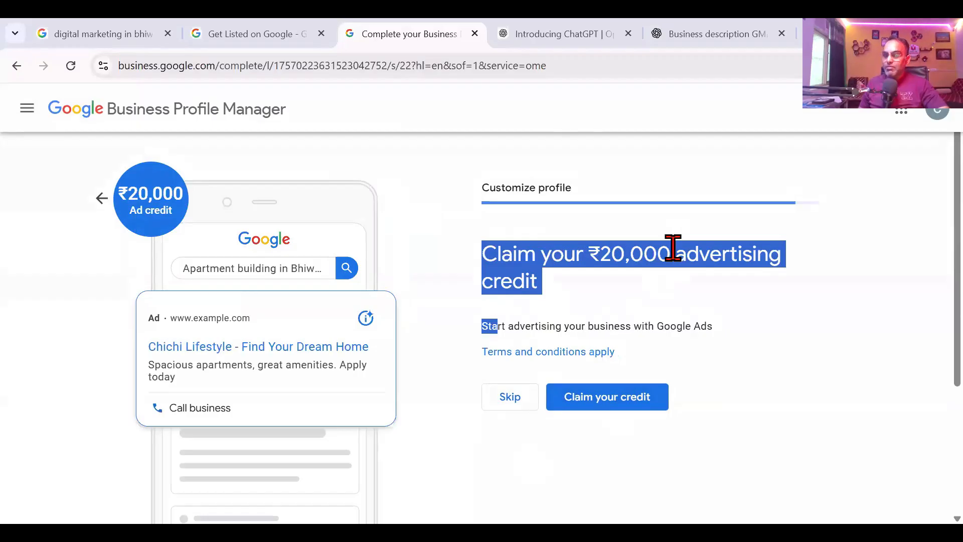
pyautogui.click(511, 399)
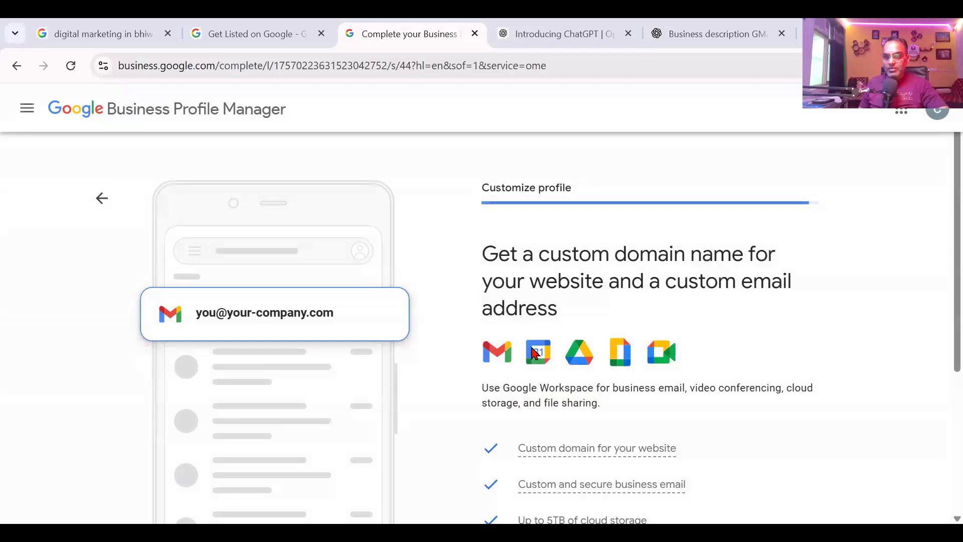
# Step: Skip the Workspace custom-domain offer and finish setup past the verification notice
pyautogui.scroll(-4, 535, 354)
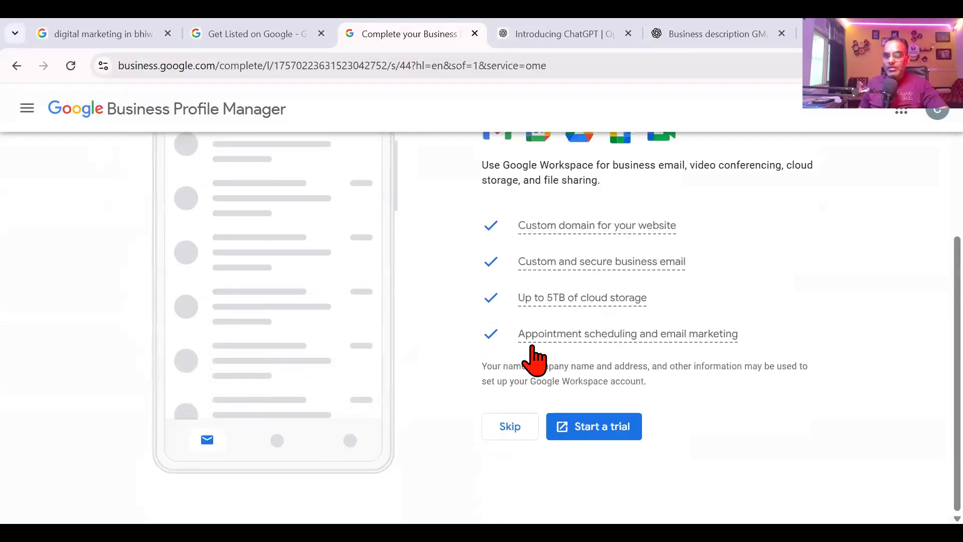
pyautogui.click(531, 431)
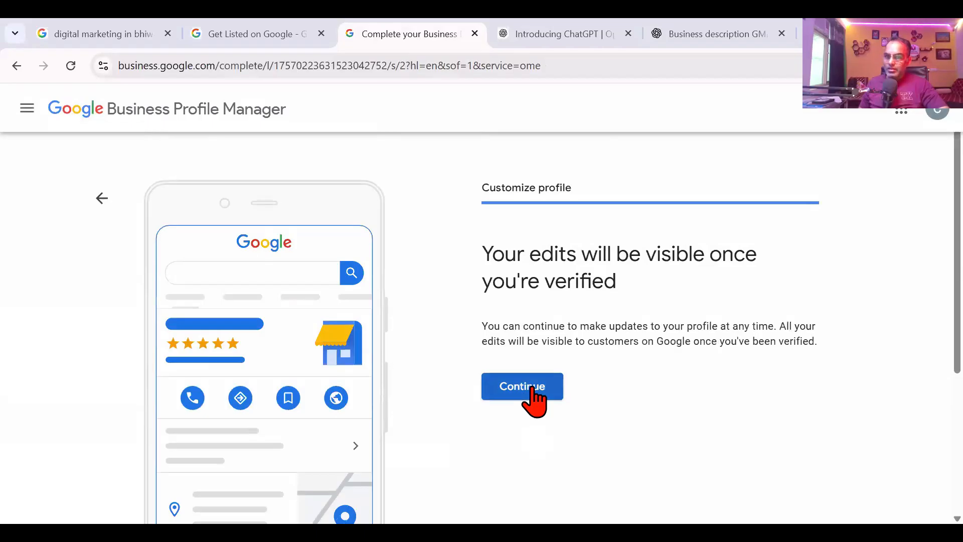
pyautogui.moveTo(482, 259); pyautogui.dragTo(492, 298)
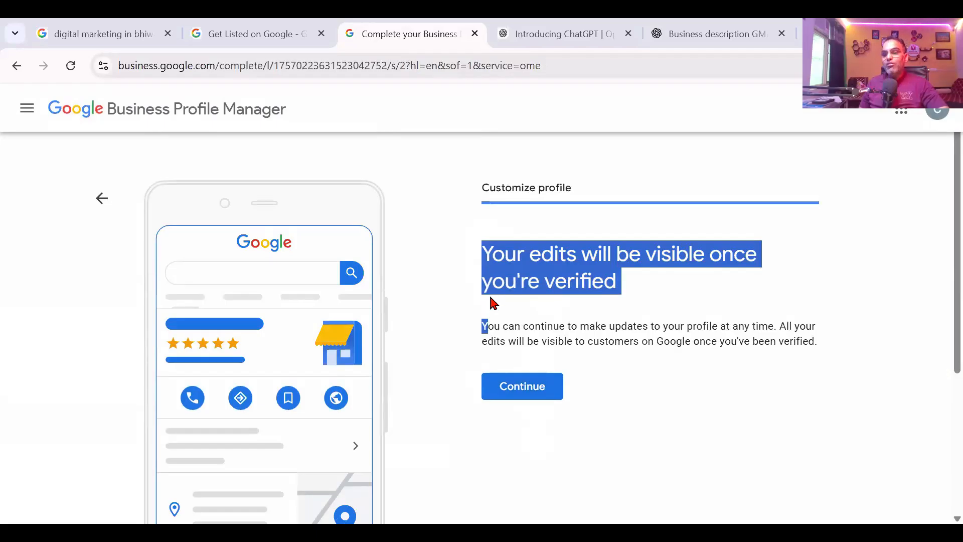
pyautogui.click(516, 386)
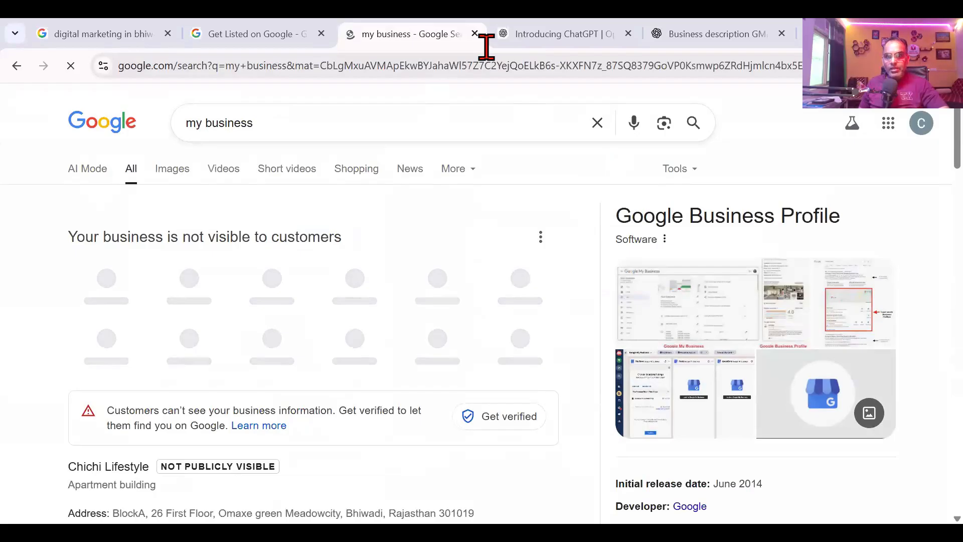
# Step: Start a notes line listing GMB steps from 'Create == GMB' through 'verify =='
pyautogui.hotkey('alt', 'Tab')
pyautogui.press('Return')
pyautogui.press('Return')
pyautogui.write('Create')
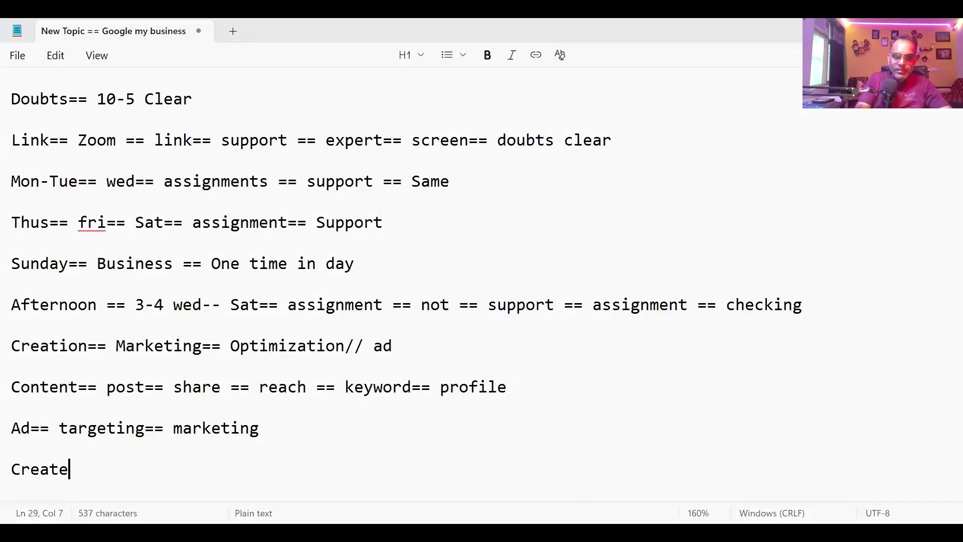
pyautogui.write(' == GMB')
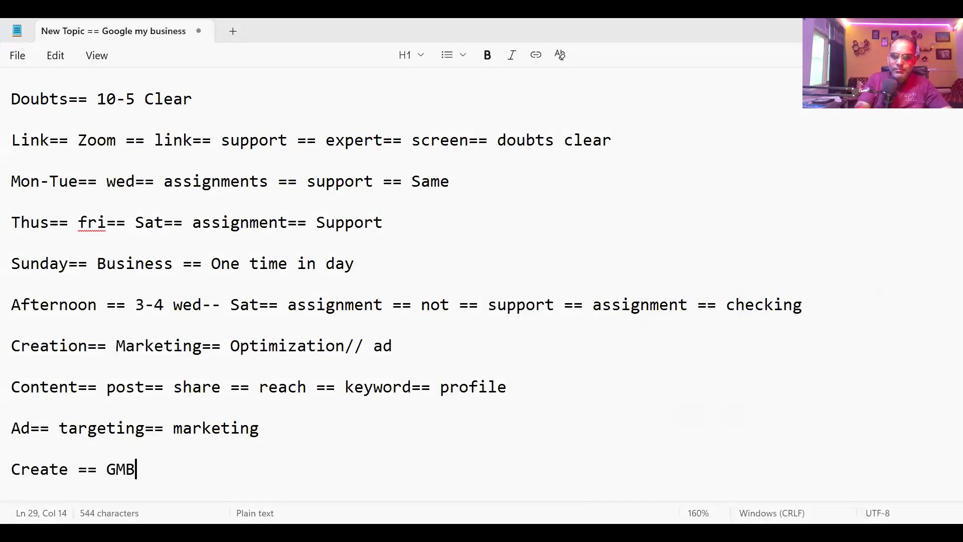
pyautogui.write('== Goog')
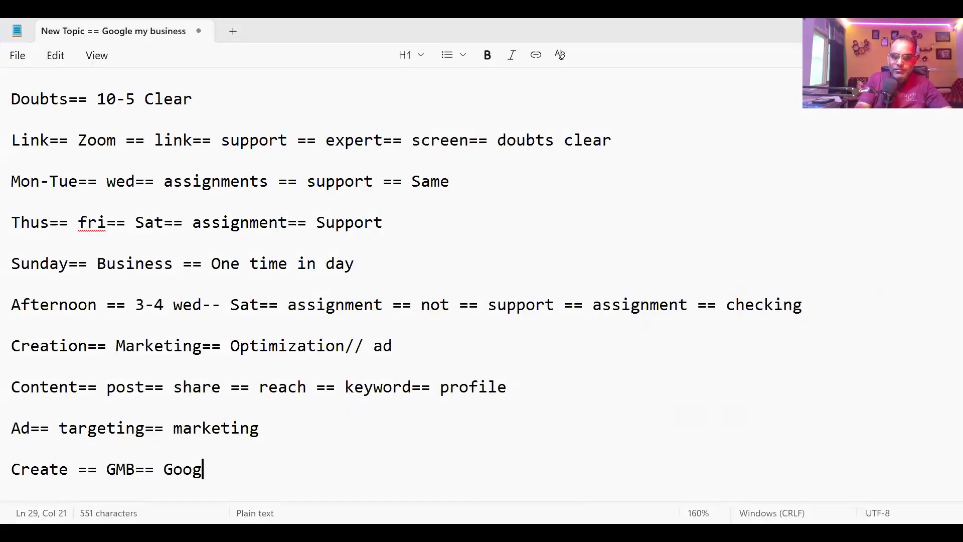
pyautogui.write('le== Creat')
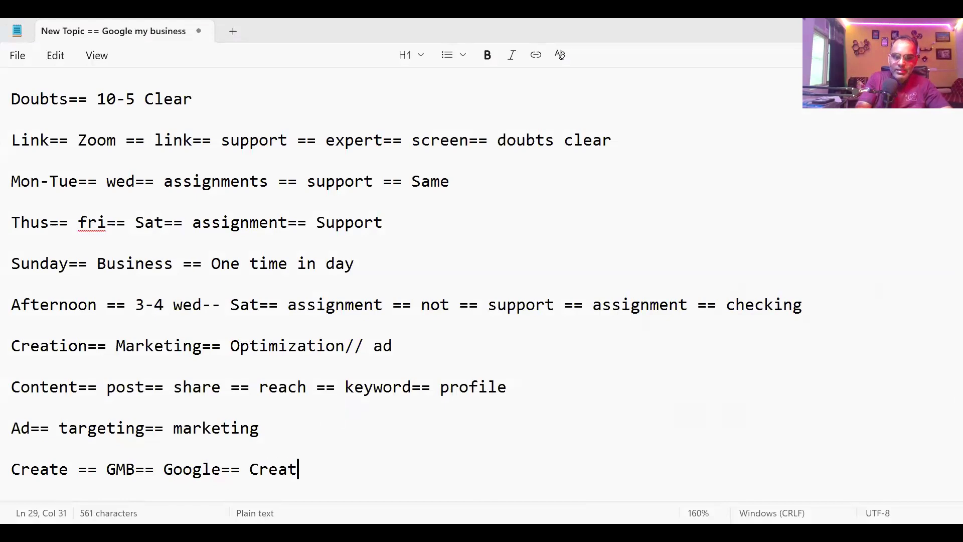
pyautogui.write('e a gmb== click== Business name== category== address')
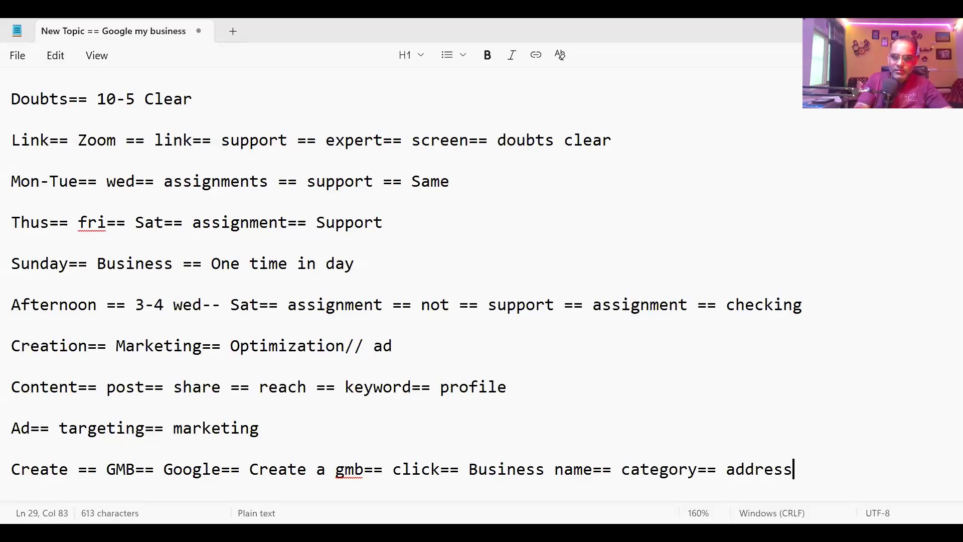
pyautogui.write('== vid')
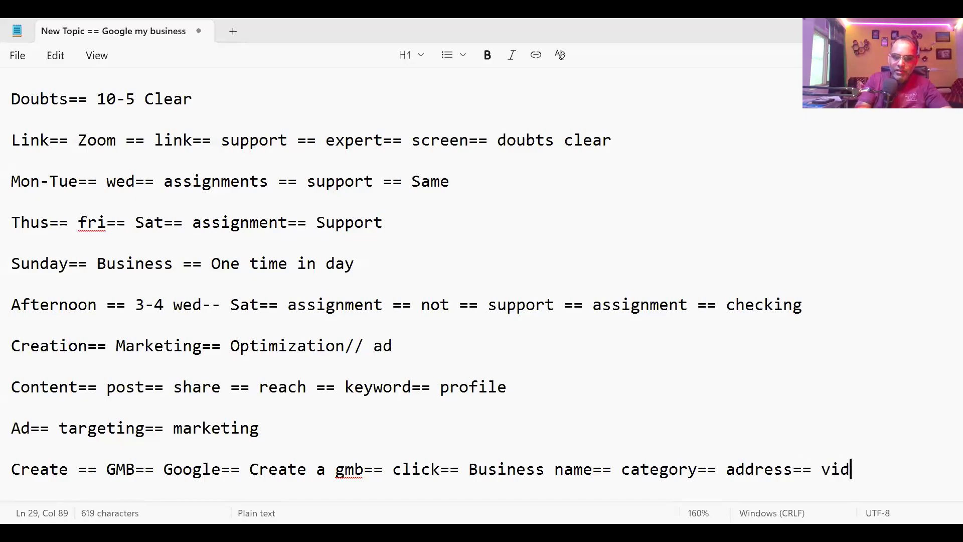
pyautogui.write('eo== verfi')
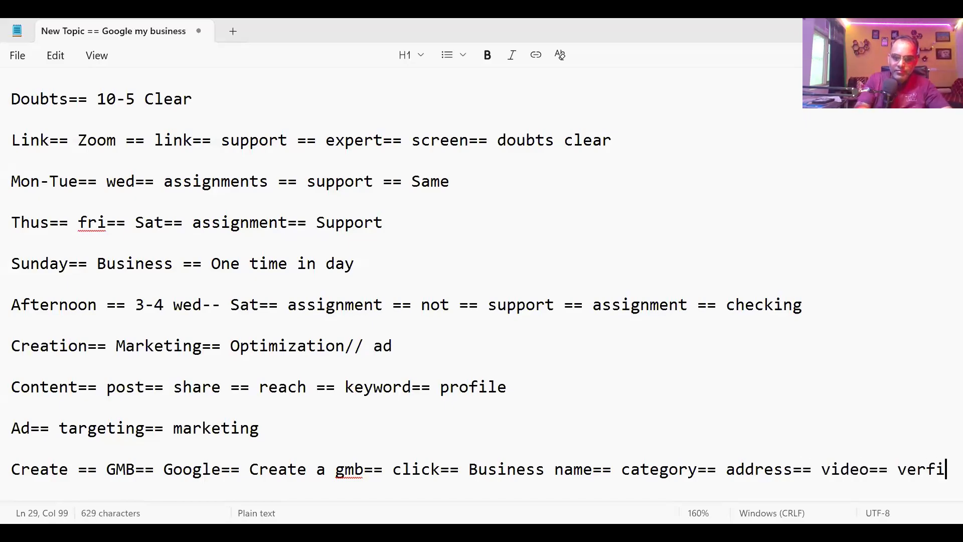
pyautogui.press('BackSpace')
pyautogui.press('BackSpace')
pyautogui.write('ify ')
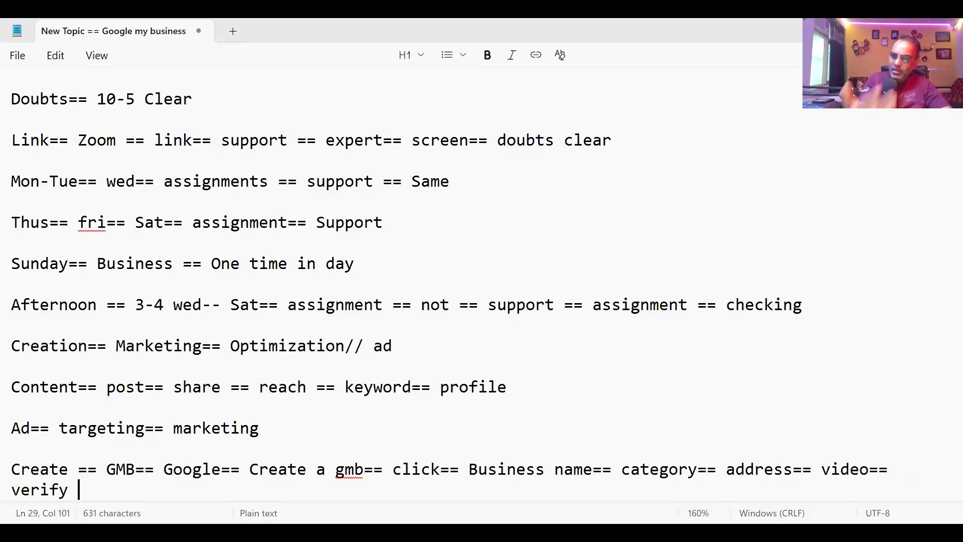
pyautogui.write('==')
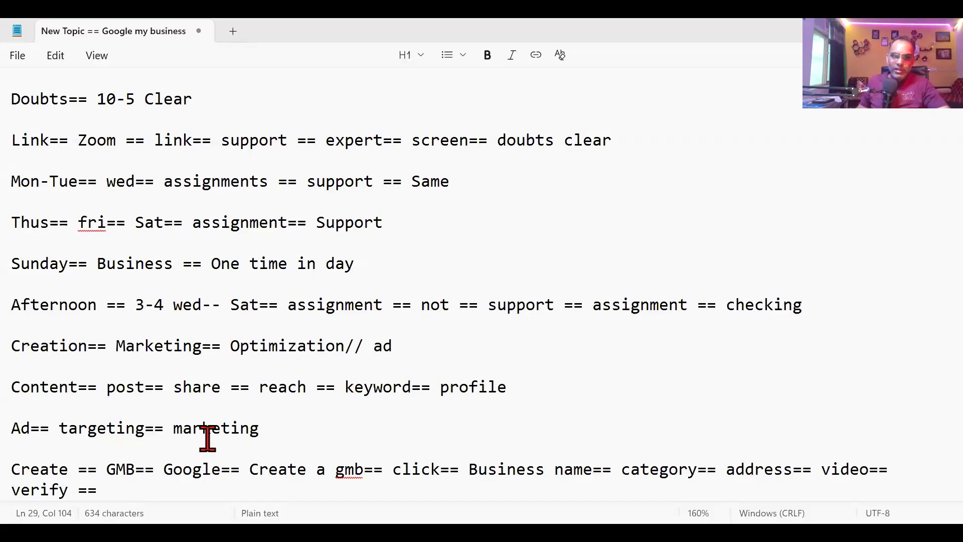
# Step: Append 'hours== input== description== done == create' to the steps line and begin a new line
pyautogui.scroll(-2, 208, 438)
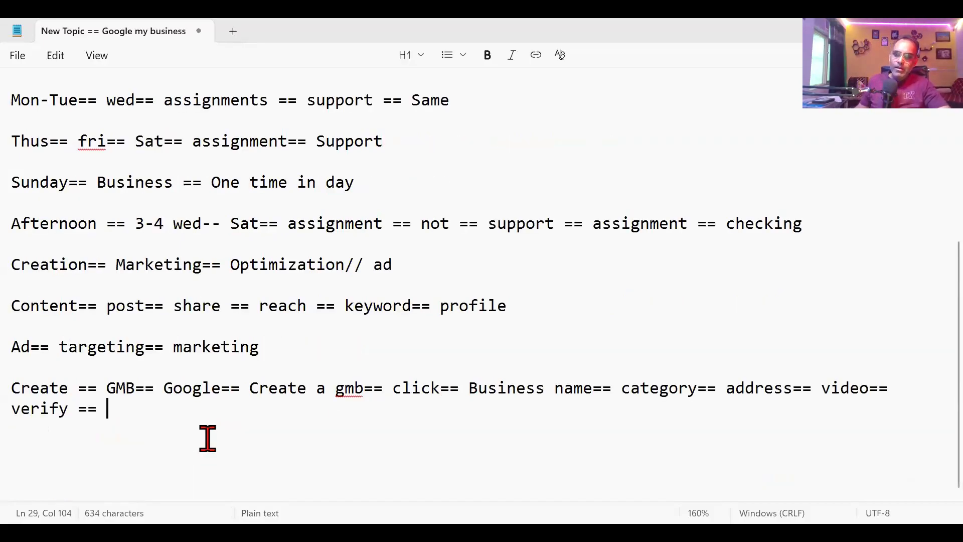
pyautogui.write('gou')
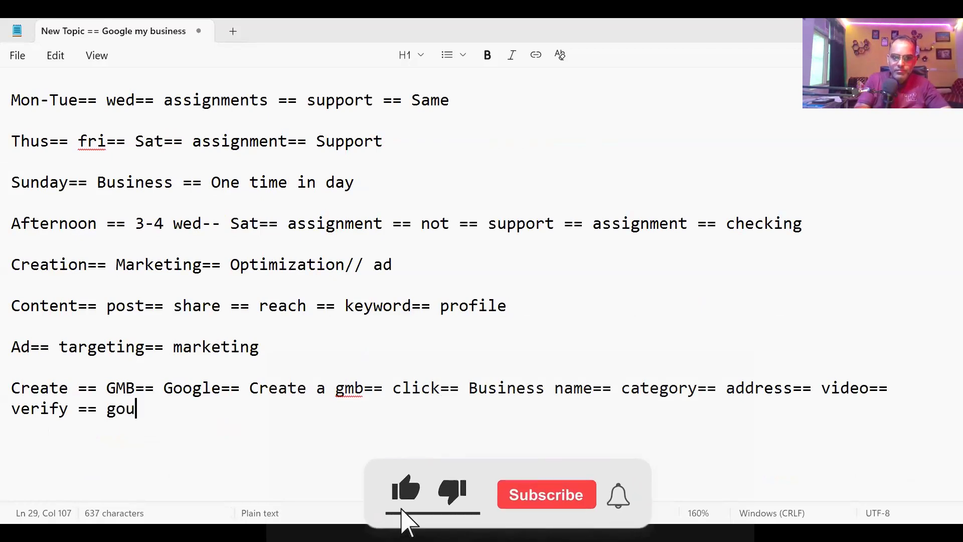
pyautogui.press('BackSpace')
pyautogui.press('BackSpace')
pyautogui.press('BackSpace')
pyautogui.write('h')
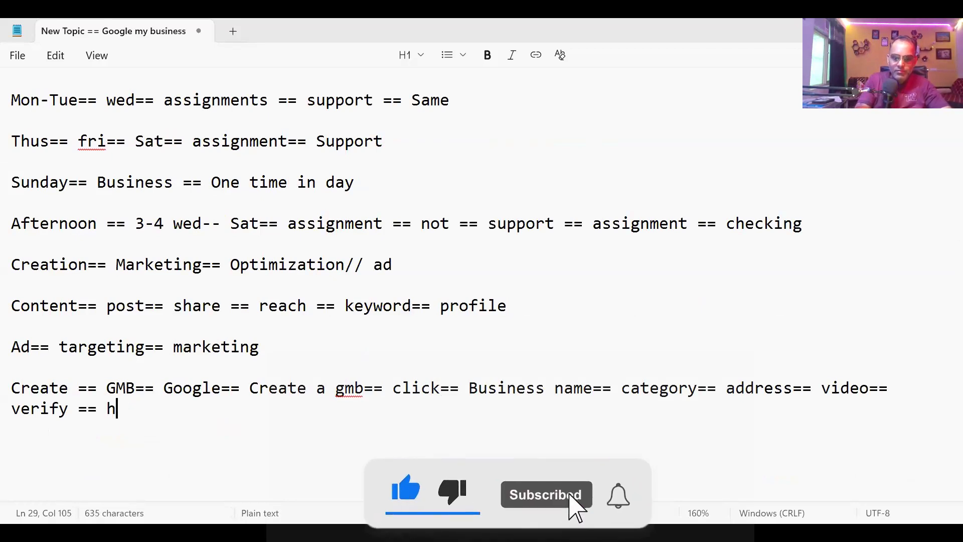
pyautogui.write('ours== i')
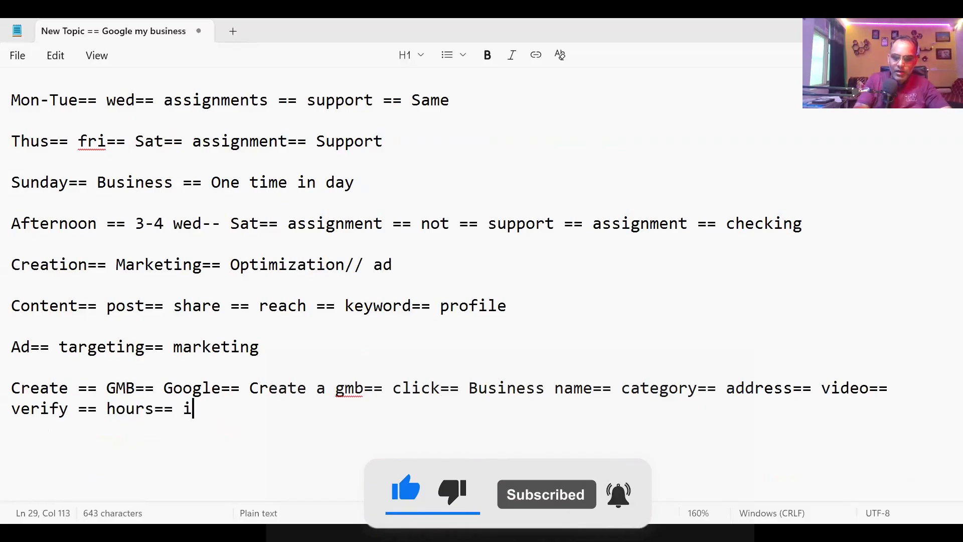
pyautogui.write('nput== desc')
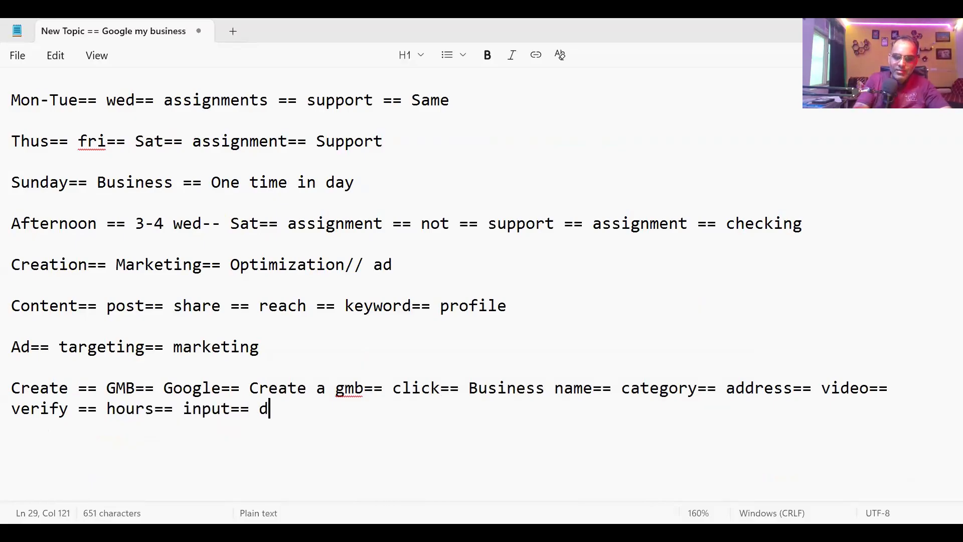
pyautogui.write('pt')
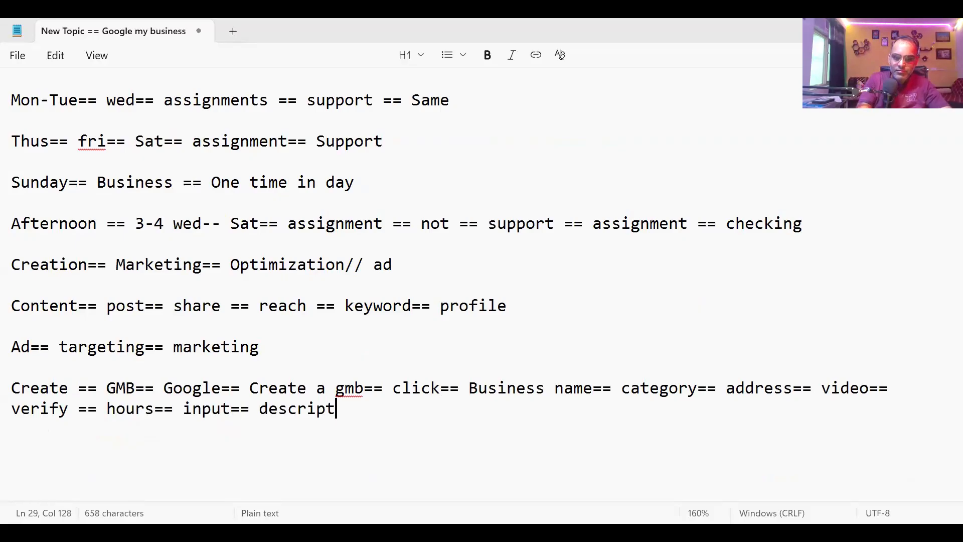
pyautogui.write('ion== done == ')
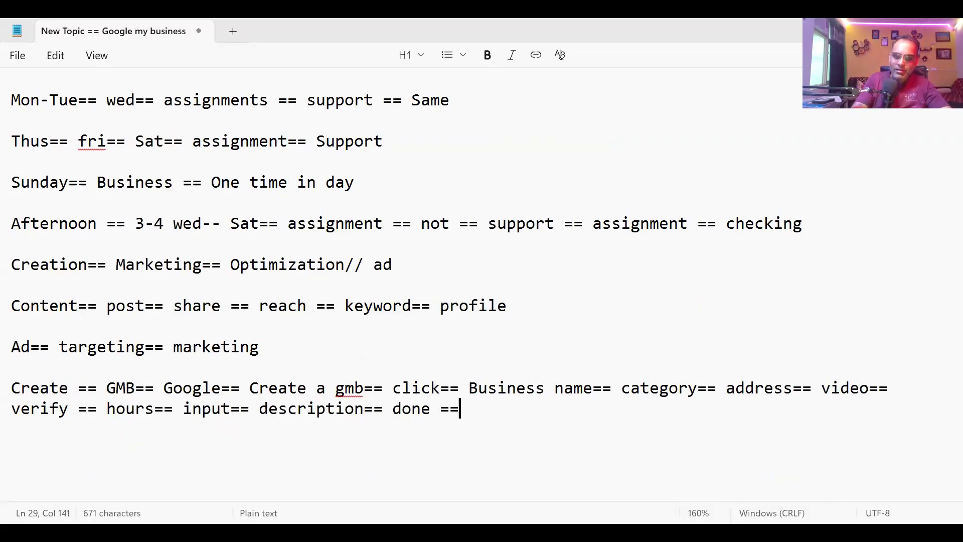
pyautogui.write('create')
pyautogui.press('Return')
pyautogui.press('Return')
# Step: Add the note 'Visible== only after verification' and return to the Chrome 'my business' results
pyautogui.write('Visi')
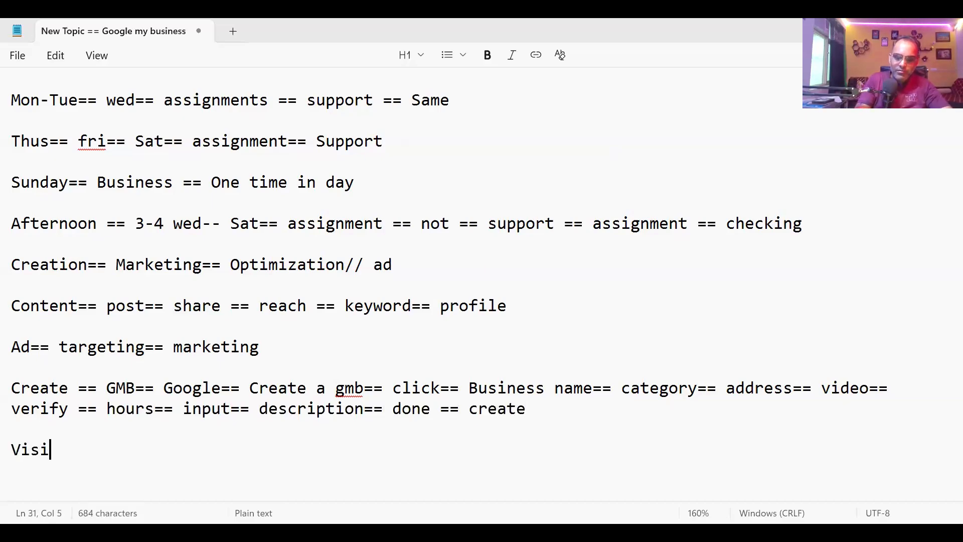
pyautogui.write('ble== on')
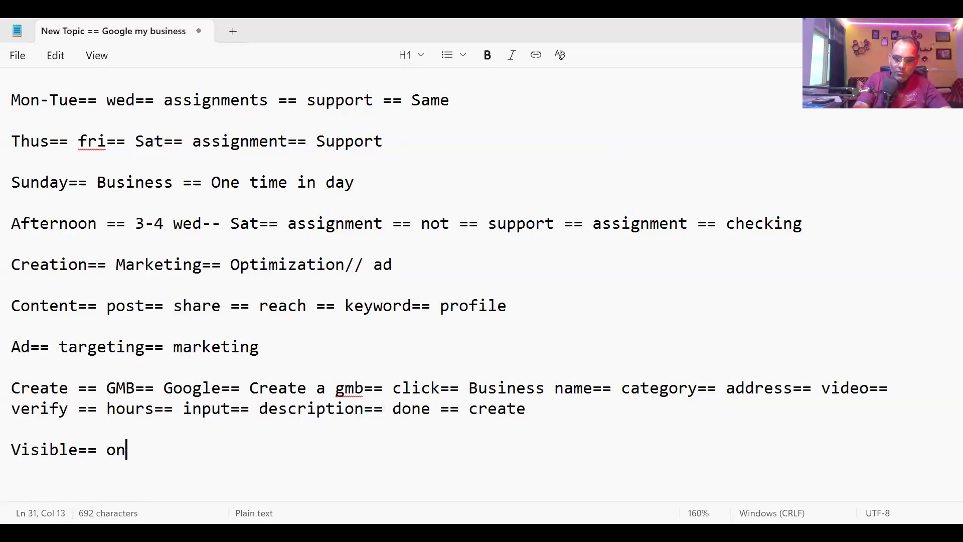
pyautogui.write('ly after')
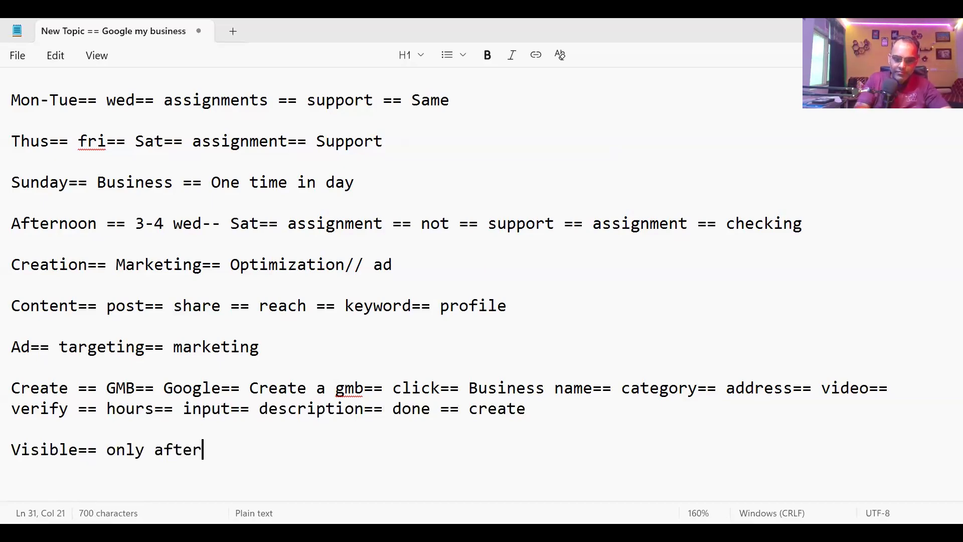
pyautogui.write(' verifi')
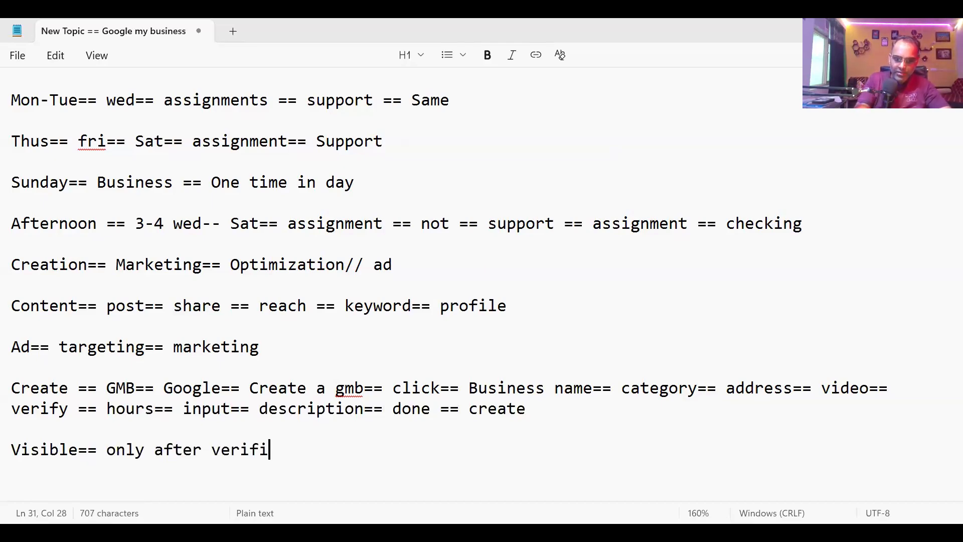
pyautogui.write('cation')
pyautogui.press('Return')
pyautogui.press('Return')
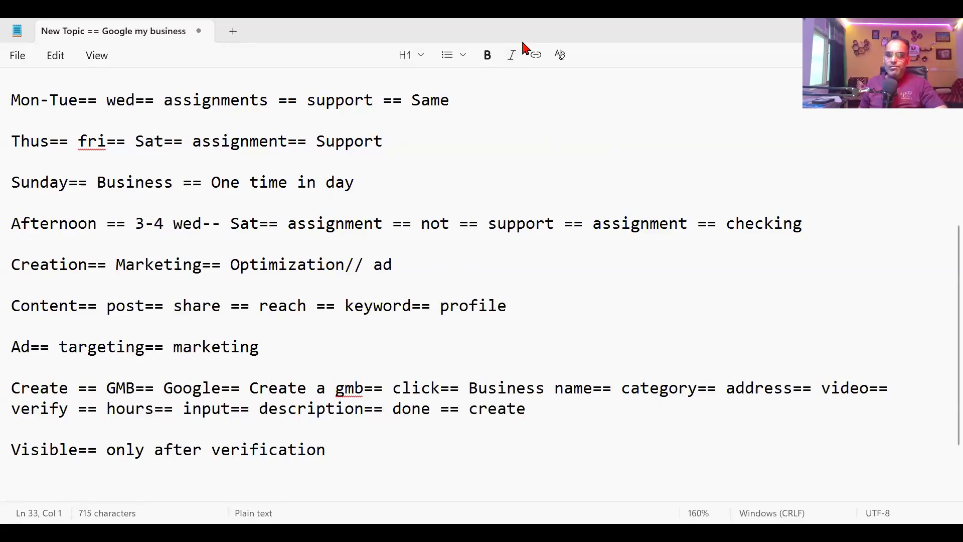
pyautogui.click(477, 505)
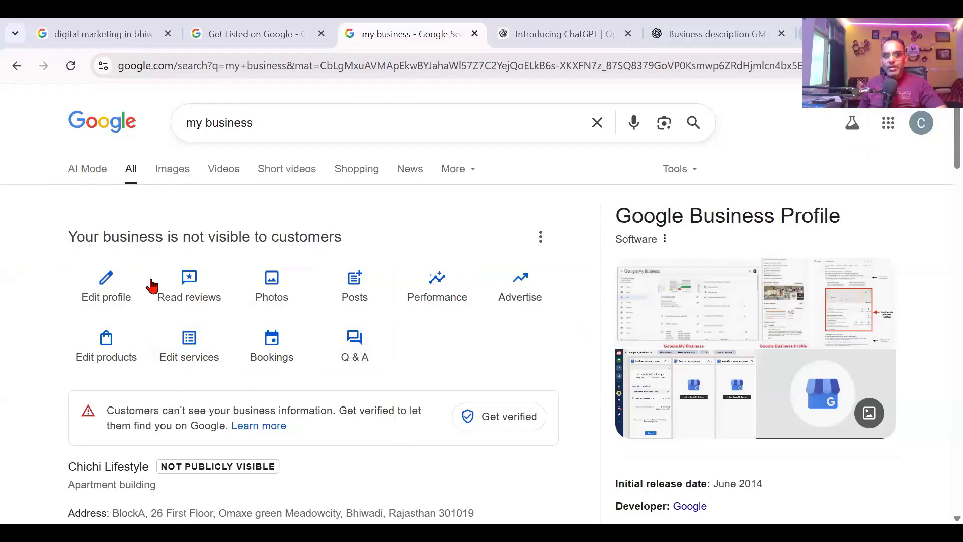
# Step: Open another Chrome profile's window and search Google for the presenter's own verified business
pyautogui.hotkey('ctrl', '1')
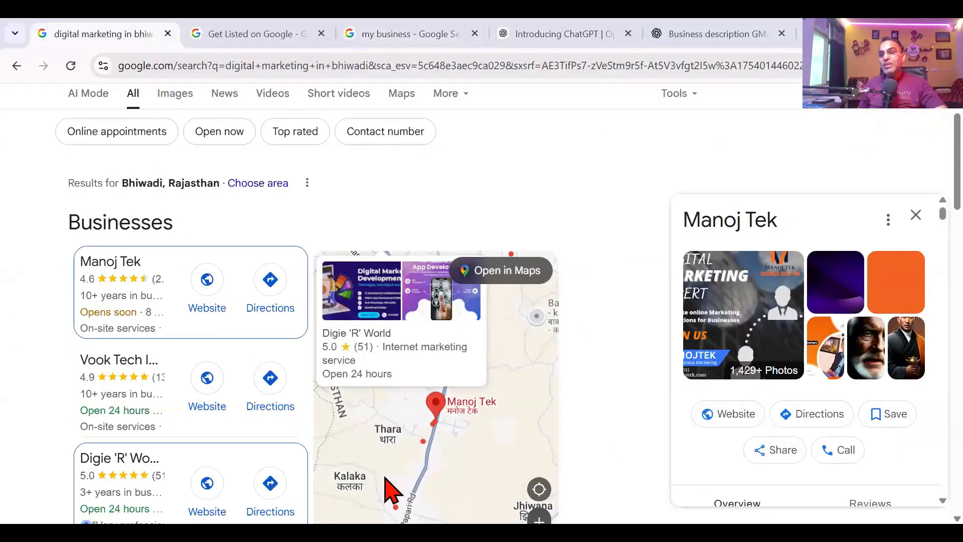
pyautogui.click(919, 66)
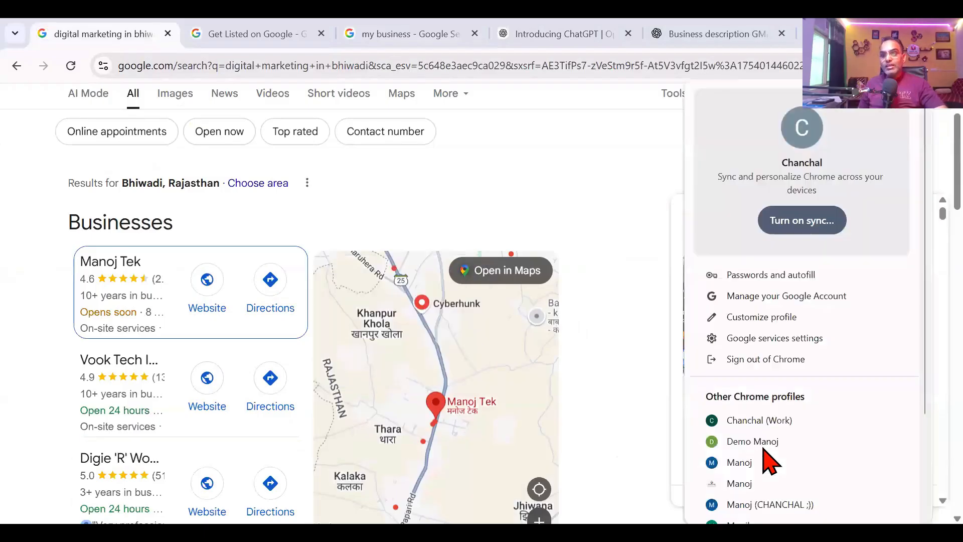
pyautogui.click(759, 480)
pyautogui.click(246, 323)
pyautogui.write('manoj ')
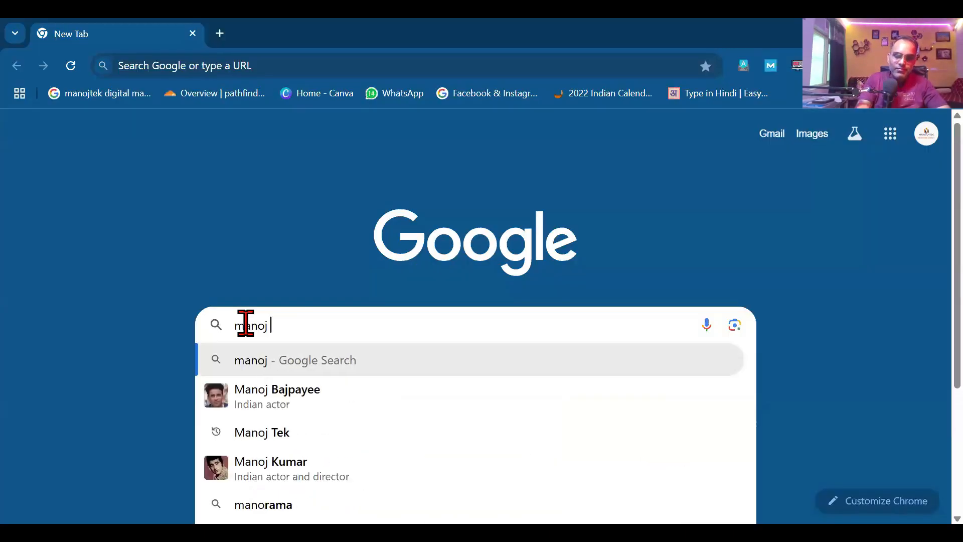
pyautogui.write('tek')
pyautogui.press('Return')
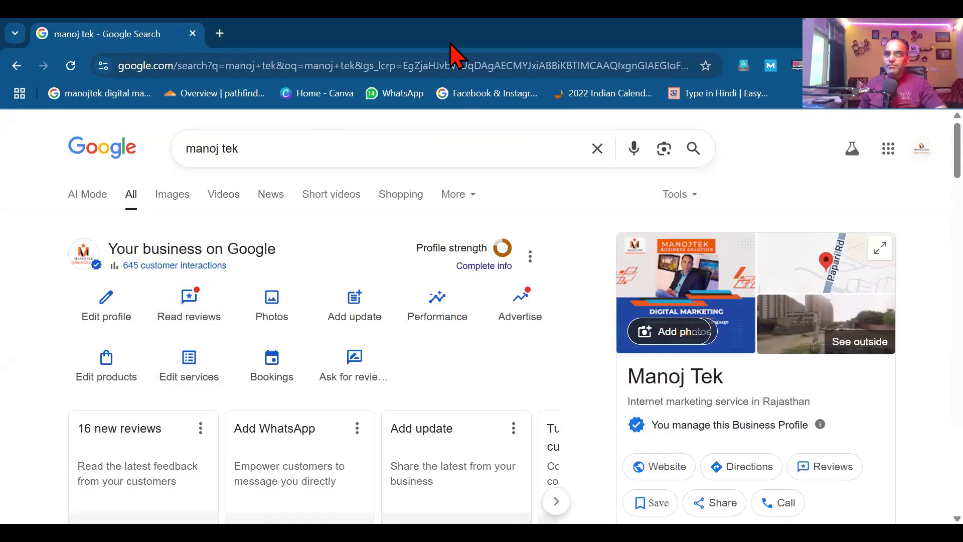
# Step: Return to Chichi Lifestyle's business information and scroll down to its contact fields
pyautogui.hotkey('alt', 'Tab')
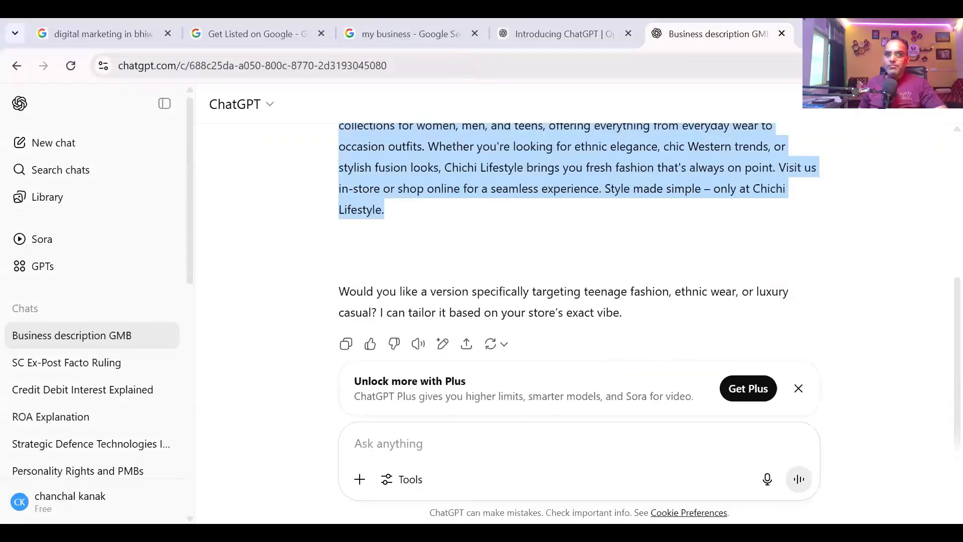
pyautogui.hotkey('alt', 'Tab')
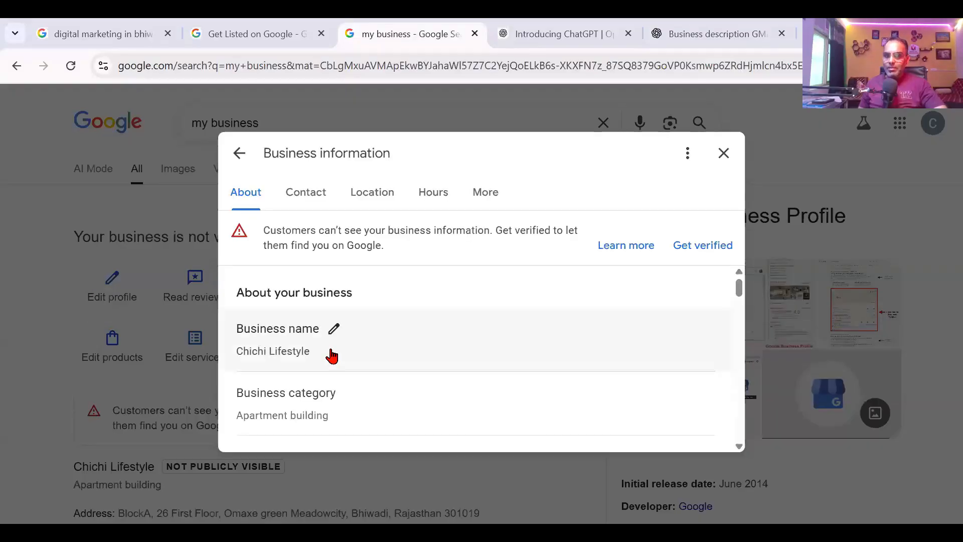
pyautogui.scroll(-2, 331, 357)
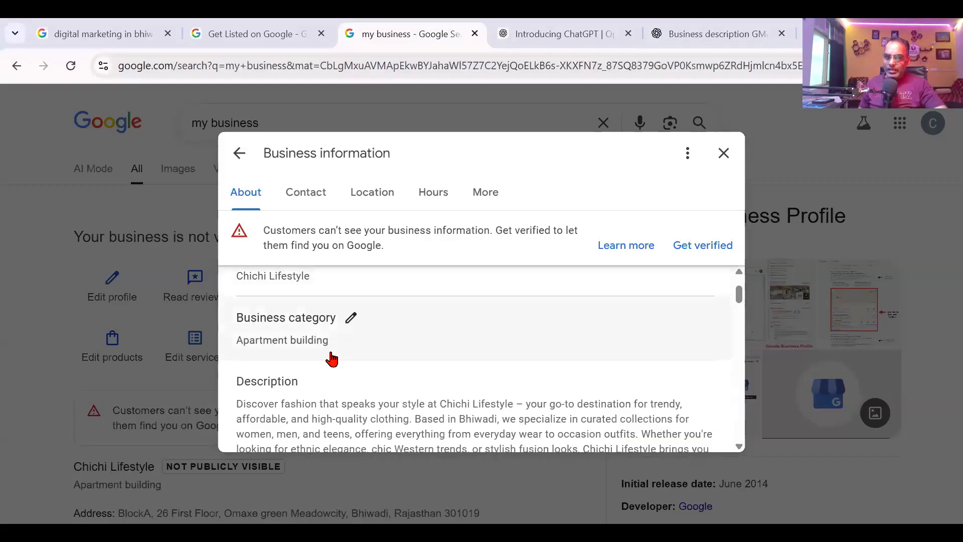
pyautogui.scroll(-3, 331, 356)
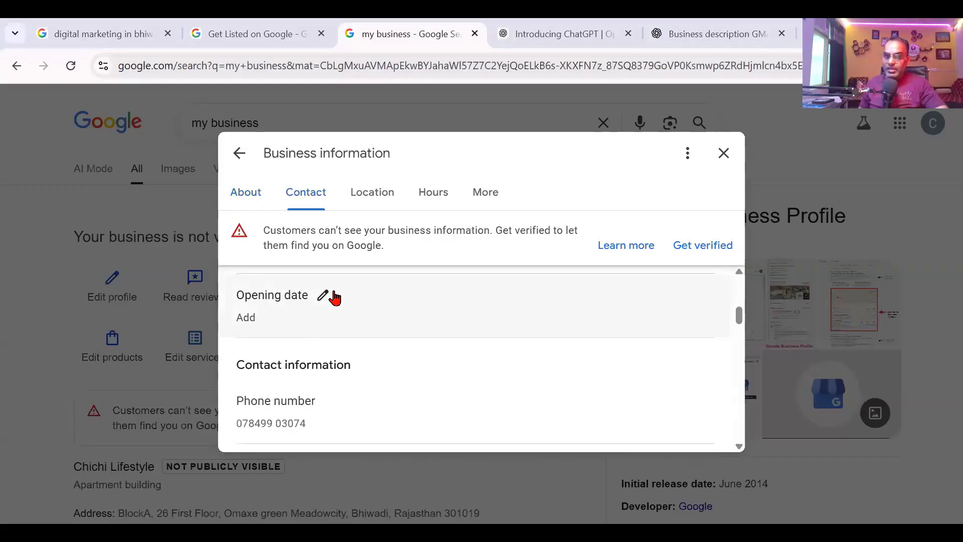
pyautogui.scroll(-3, 334, 297)
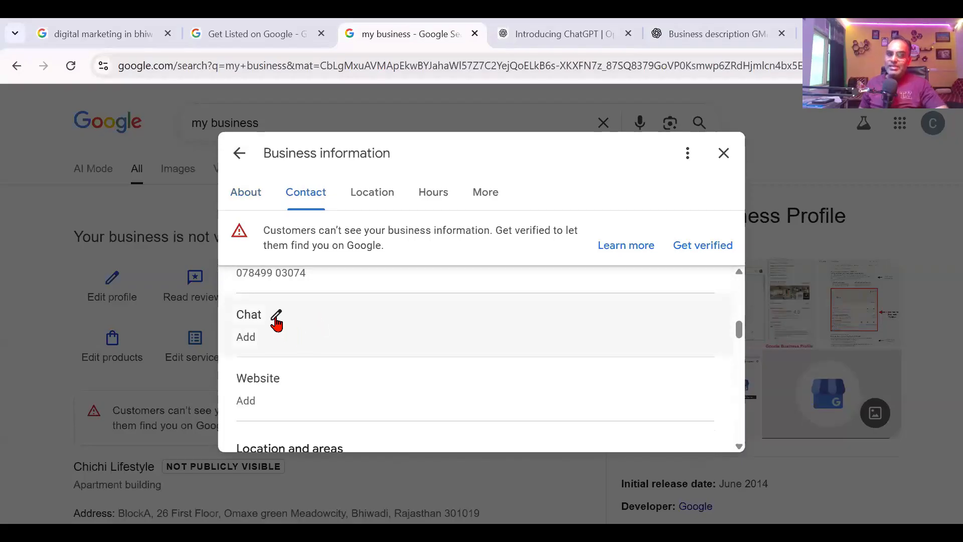
# Step: Set WhatsApp as the chat method with the business mobile number and save
pyautogui.click(276, 316)
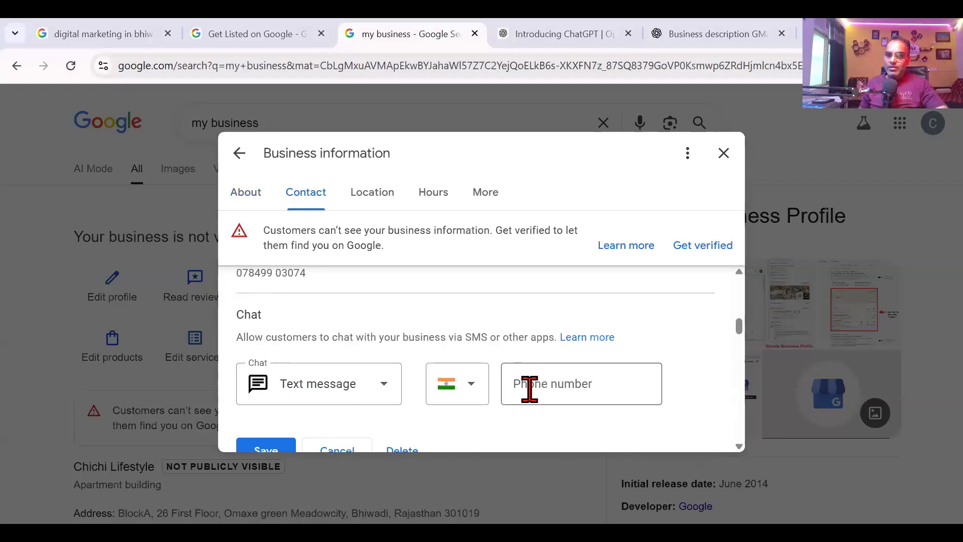
pyautogui.click(376, 394)
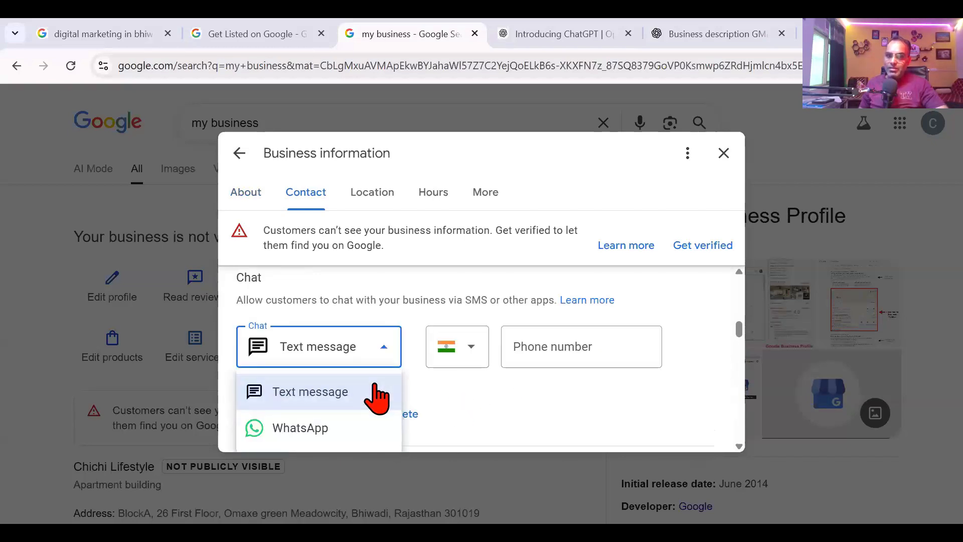
pyautogui.click(345, 432)
pyautogui.click(559, 340)
pyautogui.click(281, 414)
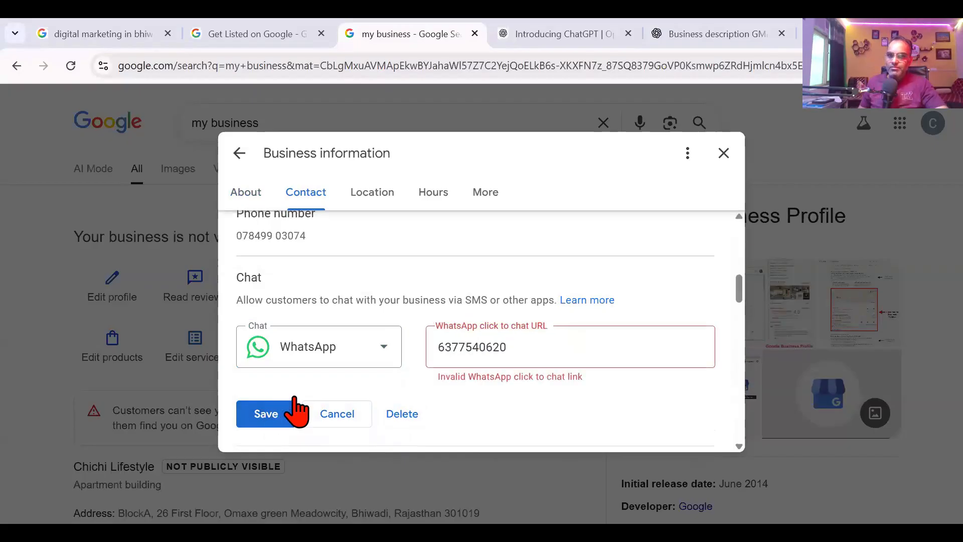
# Step: Switch the chat method to Text message, enter the business mobile number, and save
pyautogui.click(491, 362)
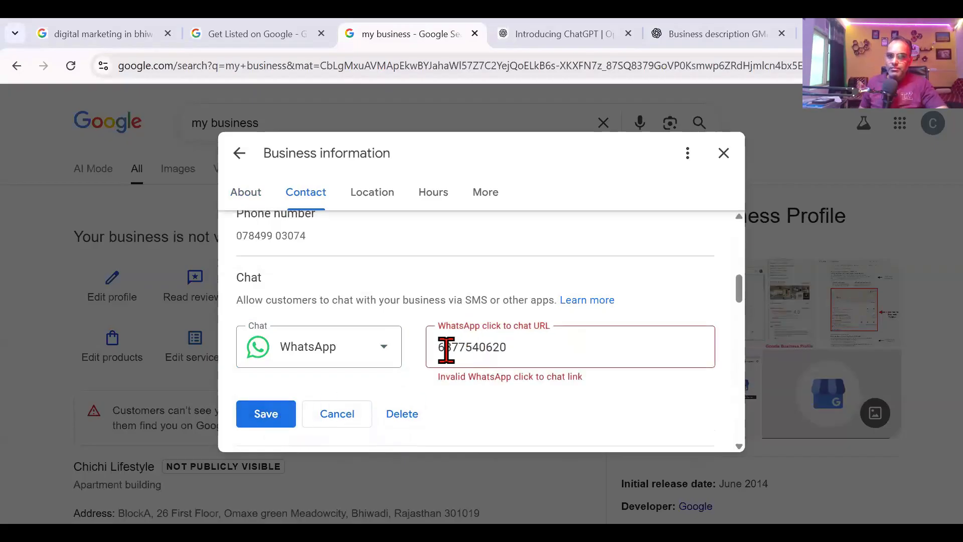
pyautogui.moveTo(525, 345); pyautogui.dragTo(436, 339)
pyautogui.click(380, 357)
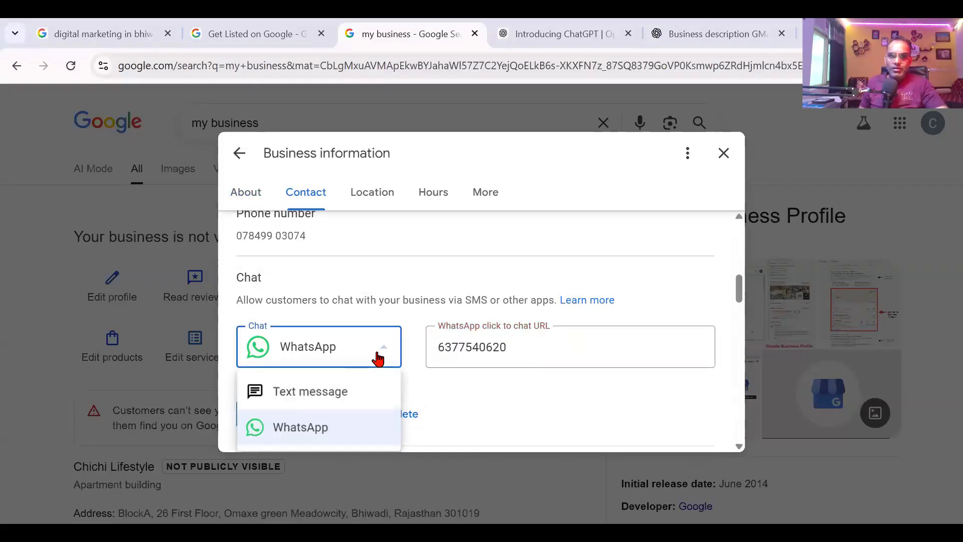
pyautogui.click(339, 391)
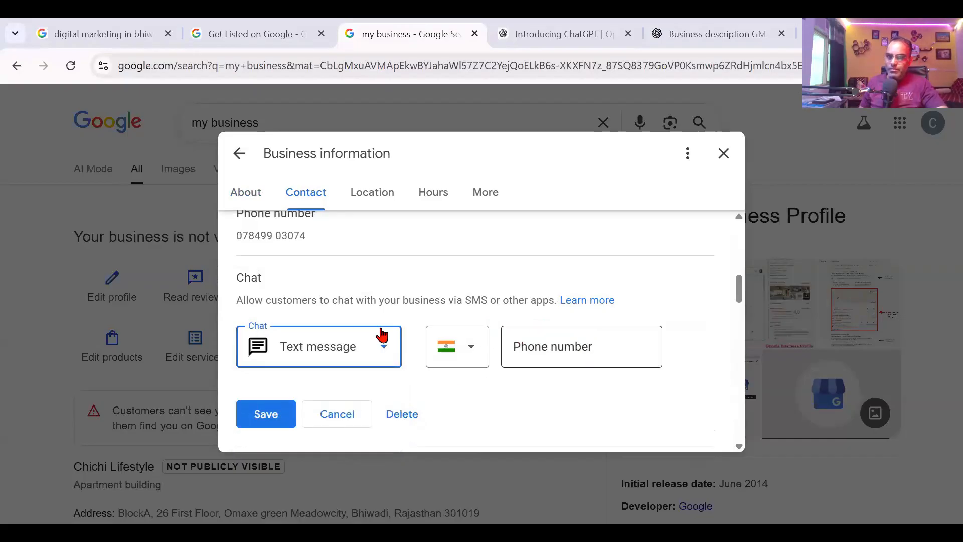
pyautogui.click(357, 334)
pyautogui.click(322, 428)
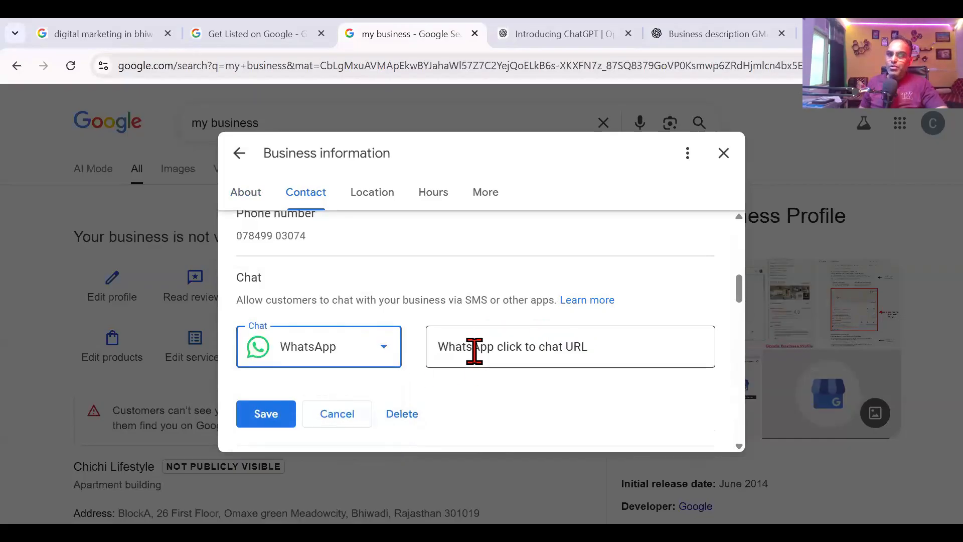
pyautogui.click(475, 351)
pyautogui.click(383, 346)
pyautogui.click(359, 391)
pyautogui.click(538, 338)
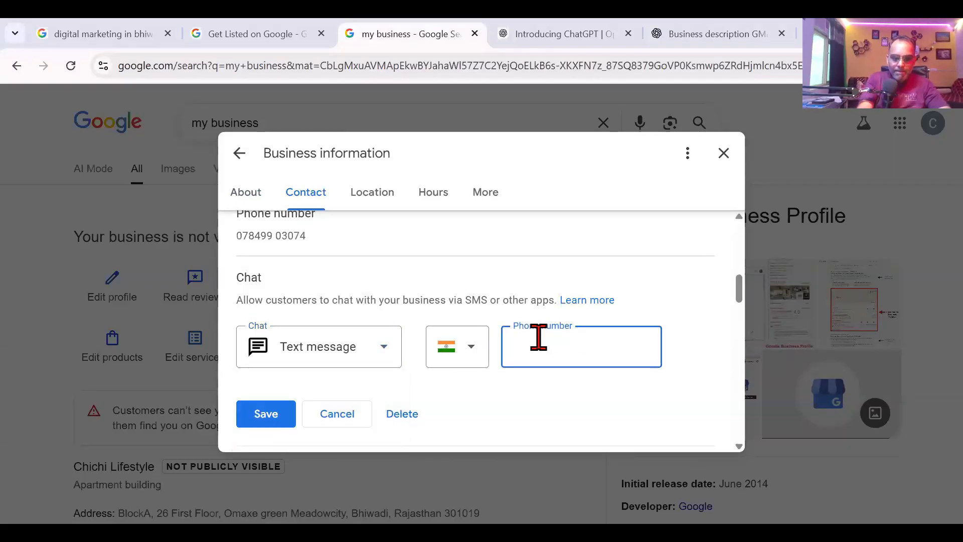
pyautogui.click(266, 415)
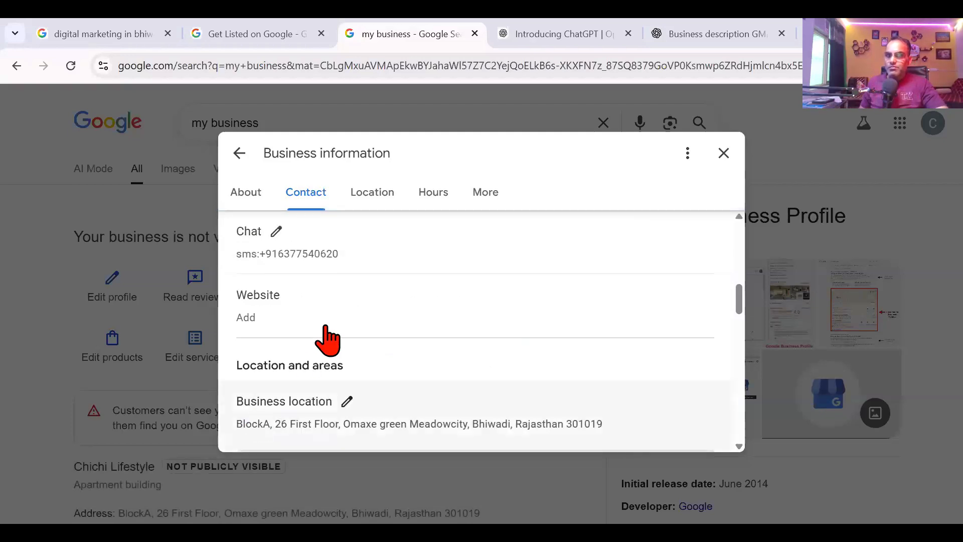
# Step: Scroll through Location, Hours and More, then open the Amenities attributes for editing
pyautogui.scroll(-5, 329, 316)
pyautogui.scroll(2, 329, 327)
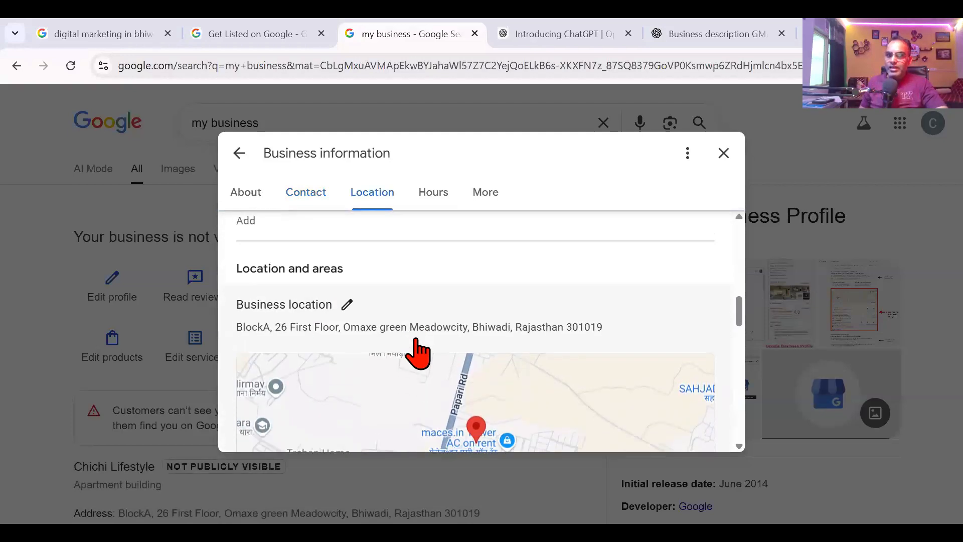
pyautogui.scroll(-6, 416, 346)
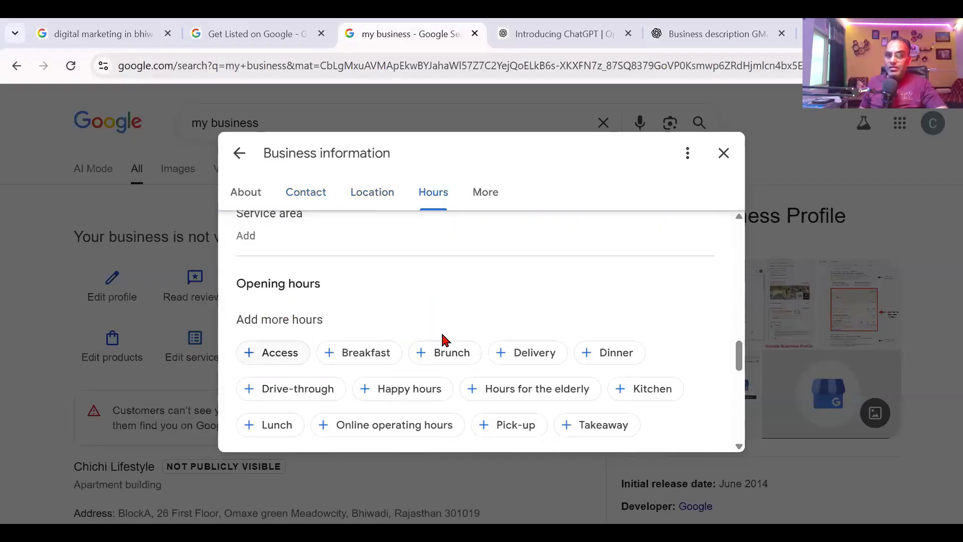
pyautogui.scroll(-1, 582, 365)
pyautogui.scroll(-3, 582, 365)
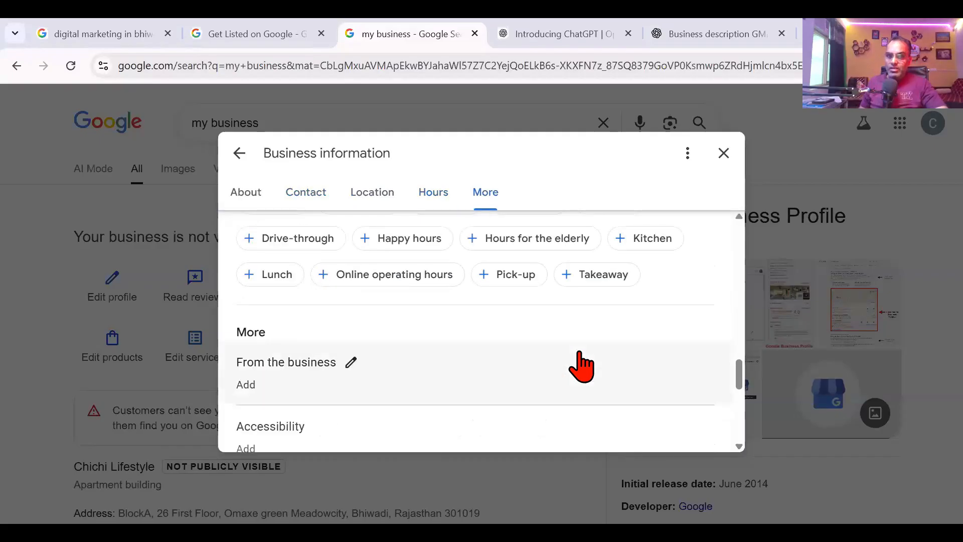
pyautogui.scroll(-2, 582, 365)
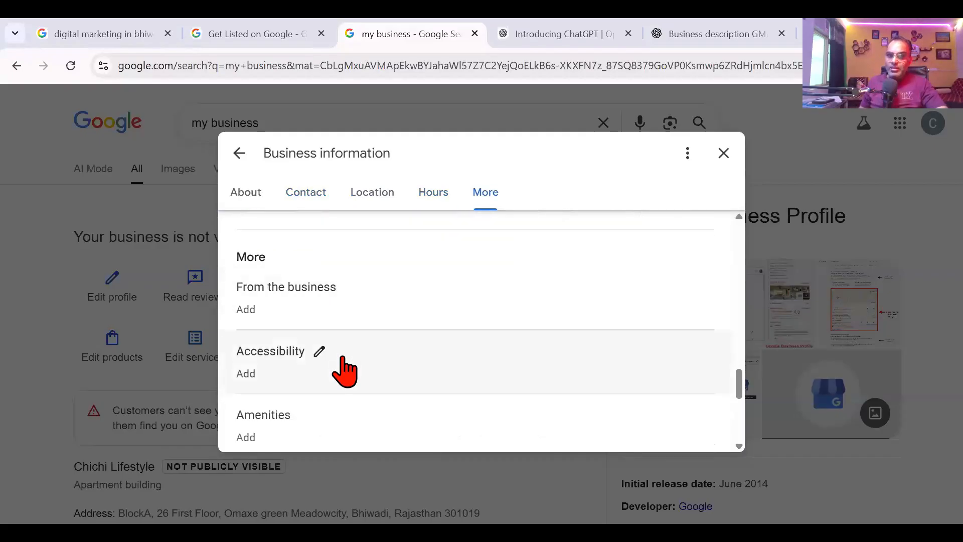
pyautogui.scroll(-2, 338, 369)
pyautogui.click(307, 341)
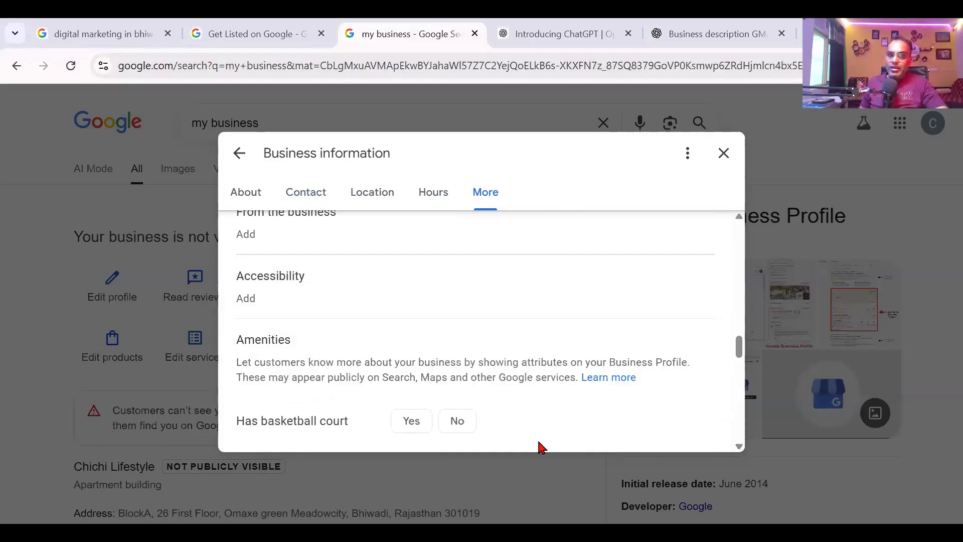
# Step: Scroll through the Amenities options and back up to the About section
pyautogui.scroll(-2, 411, 341)
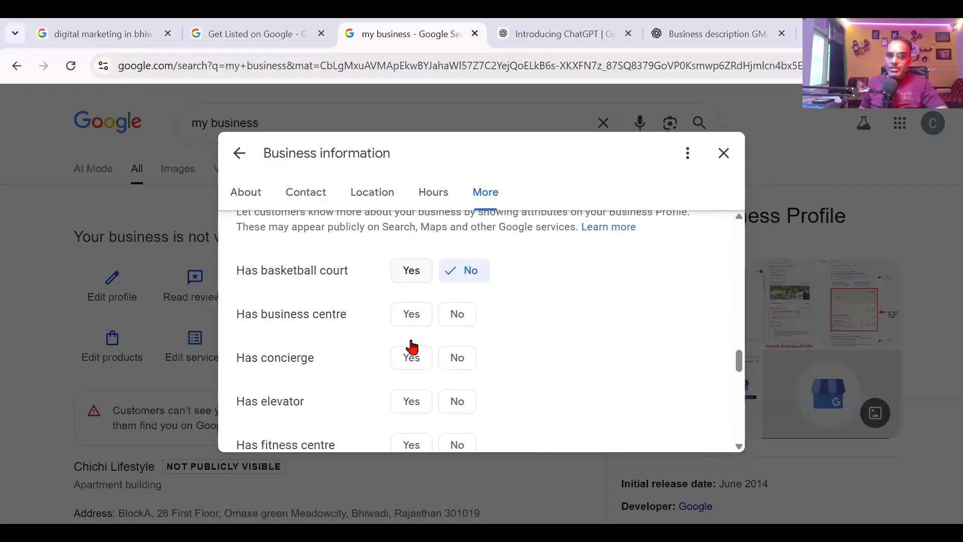
pyautogui.scroll(-8, 412, 347)
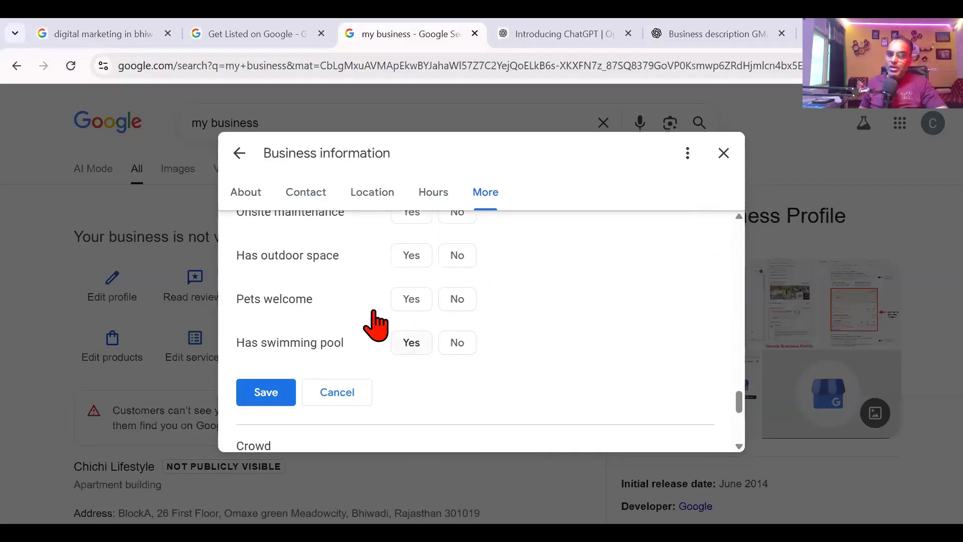
pyautogui.scroll(-3, 376, 331)
pyautogui.scroll(1, 308, 326)
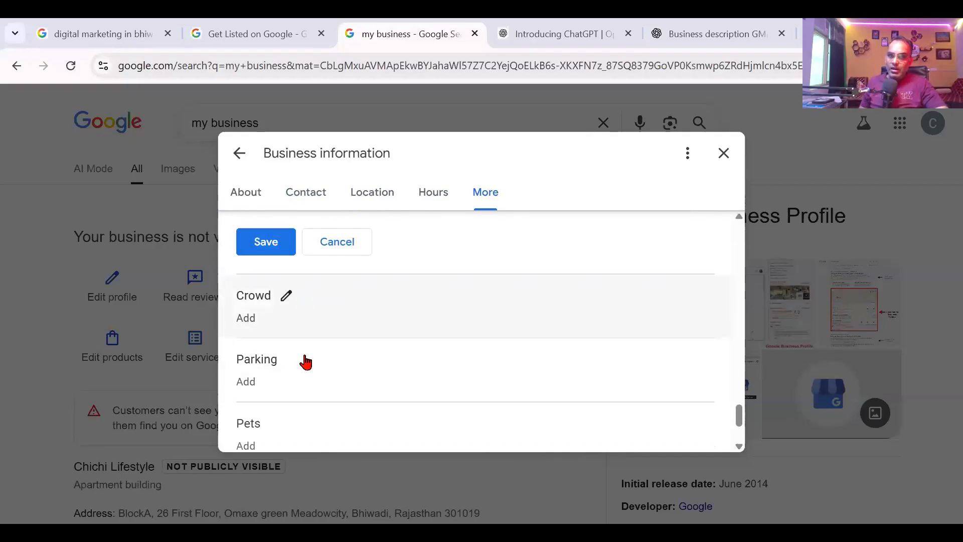
pyautogui.scroll(-2, 306, 362)
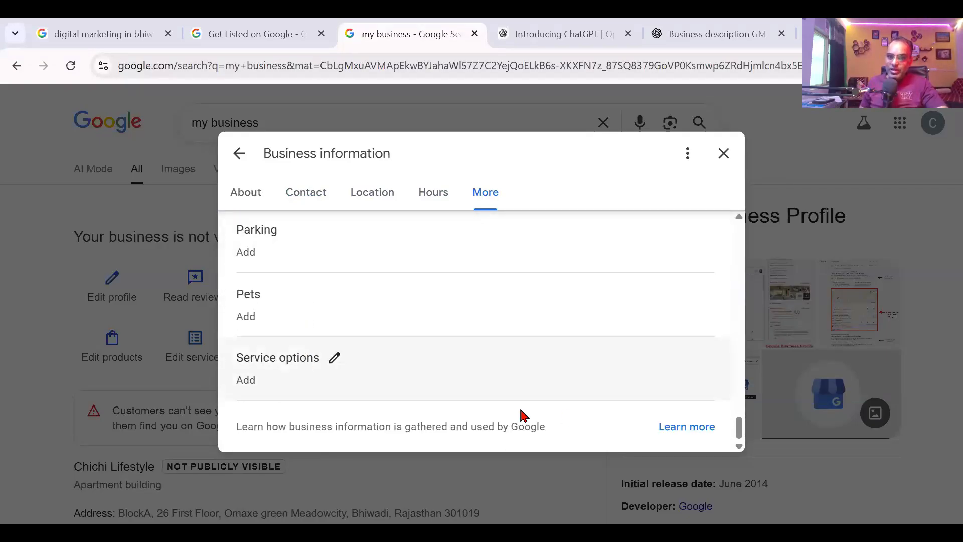
pyautogui.scroll(10, 530, 337)
pyautogui.scroll(15, 531, 343)
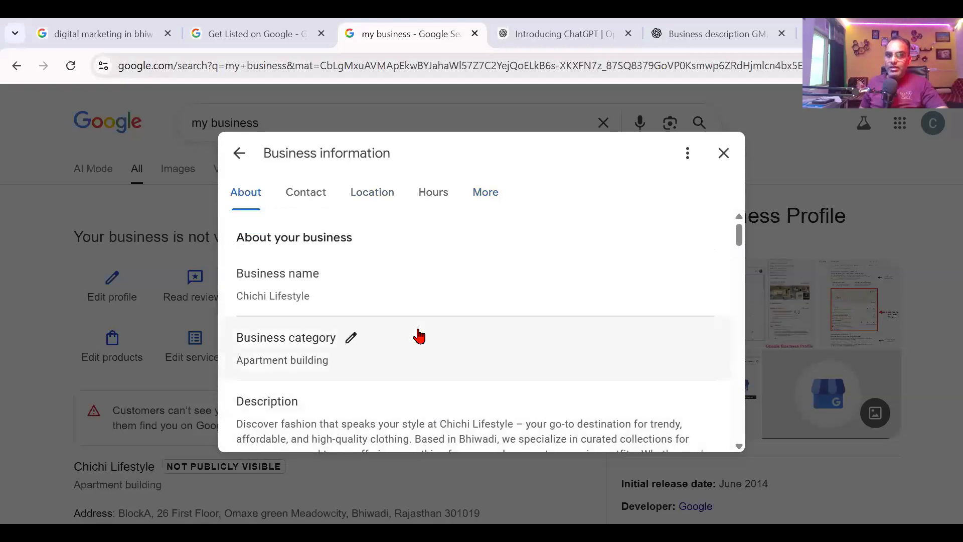
pyautogui.scroll(-1, 415, 335)
pyautogui.scroll(1, 358, 301)
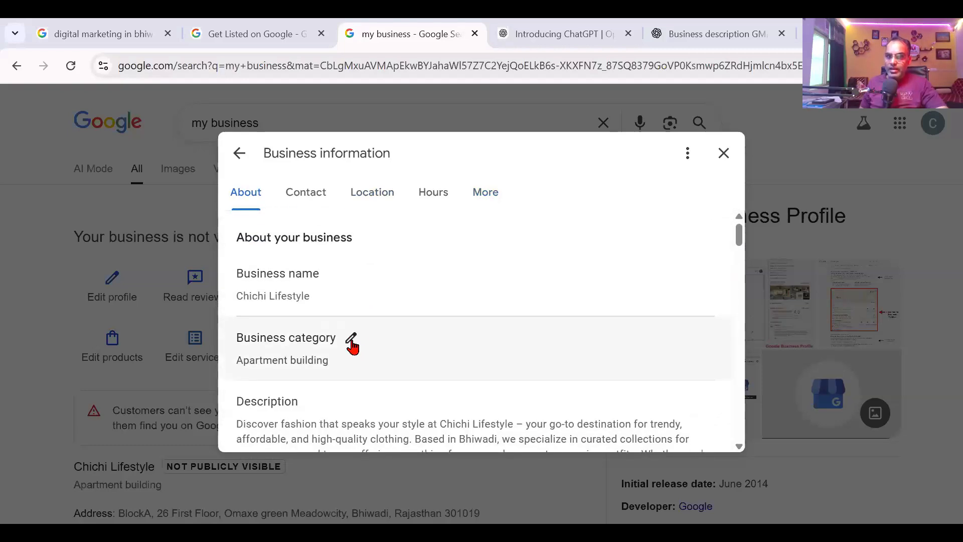
# Step: Discard the amenities edits and replace Apartment building with Clothing Shop as primary category
pyautogui.click(352, 341)
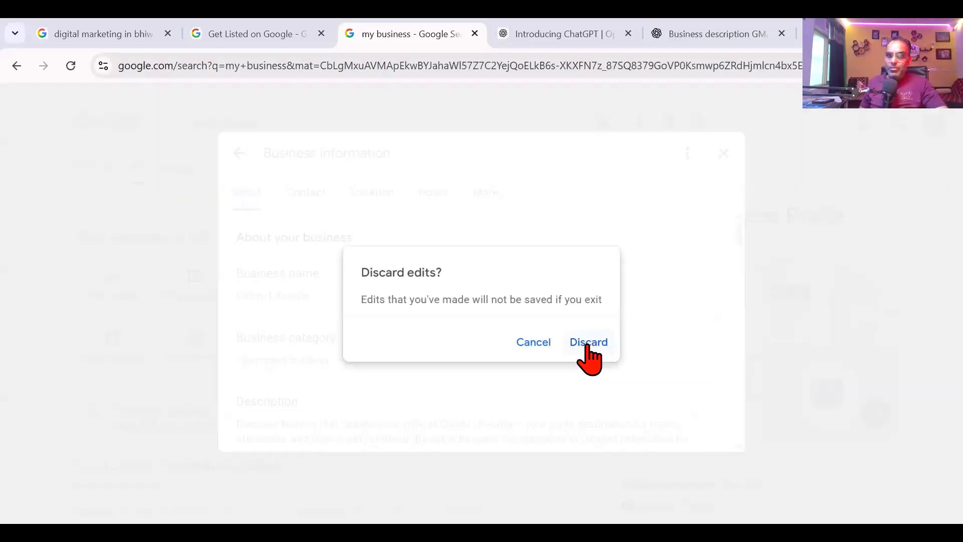
pyautogui.click(588, 344)
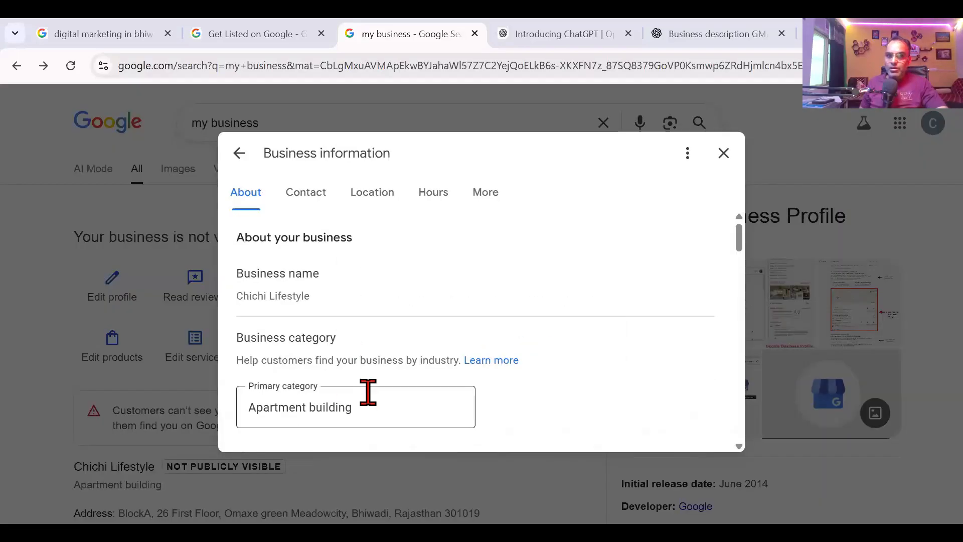
pyautogui.click(376, 333)
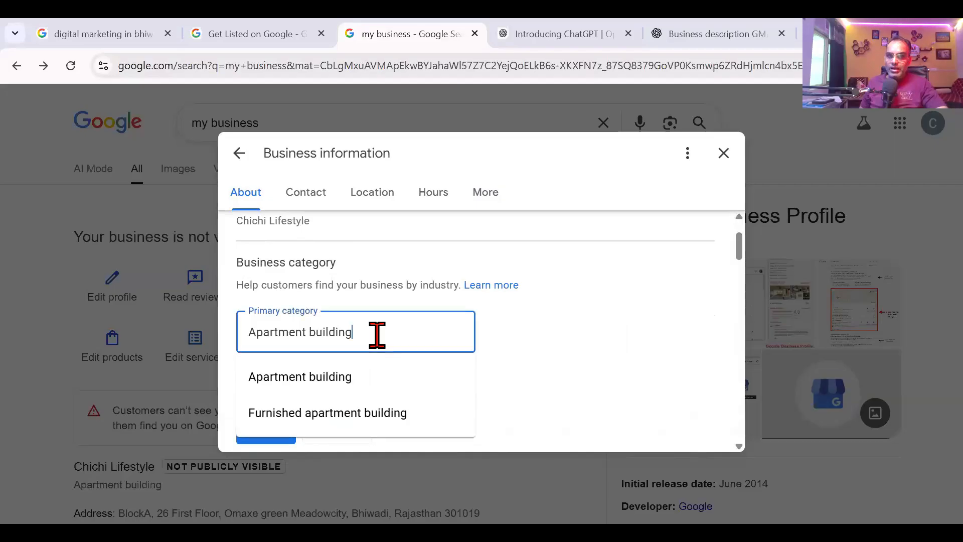
pyautogui.hotkey('ctrl', 'a')
pyautogui.write('clo')
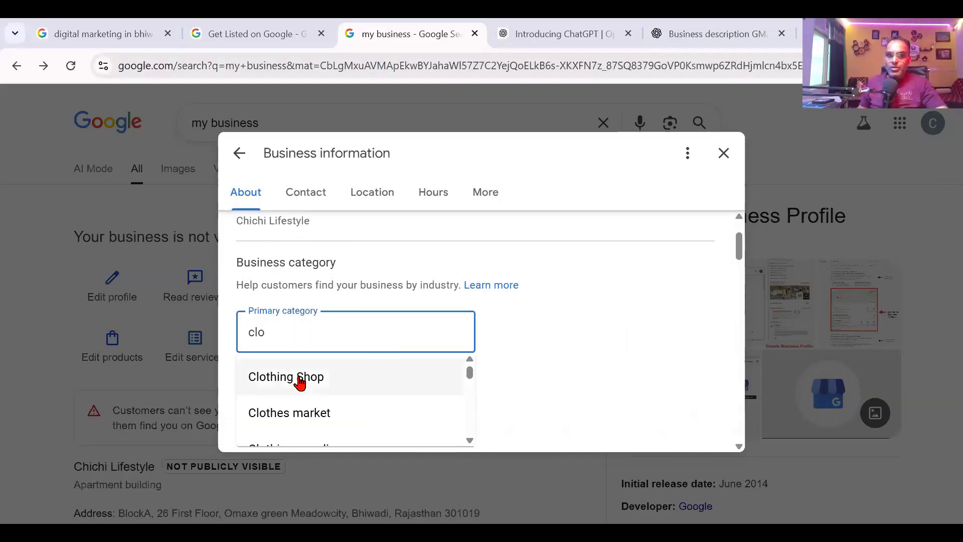
pyautogui.click(273, 381)
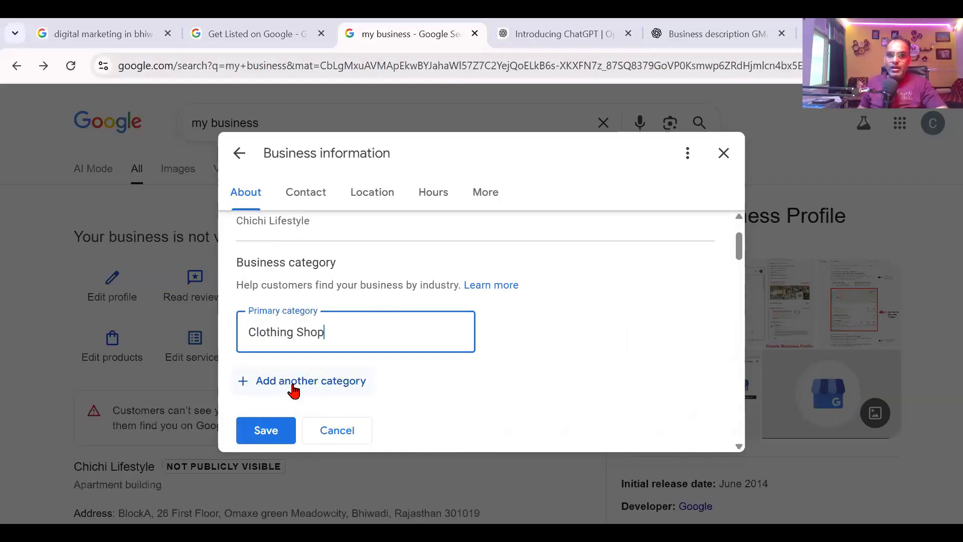
# Step: Add Clothing supplier as an additional category after searching 'online store' and 'clothing'
pyautogui.click(292, 382)
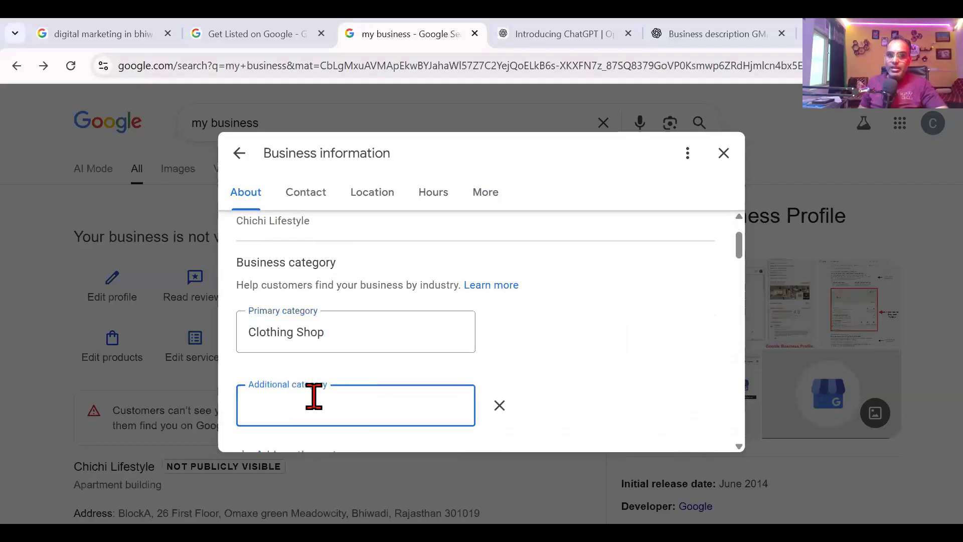
pyautogui.scroll(-4, 312, 394)
pyautogui.scroll(1, 314, 360)
pyautogui.scroll(1, 313, 359)
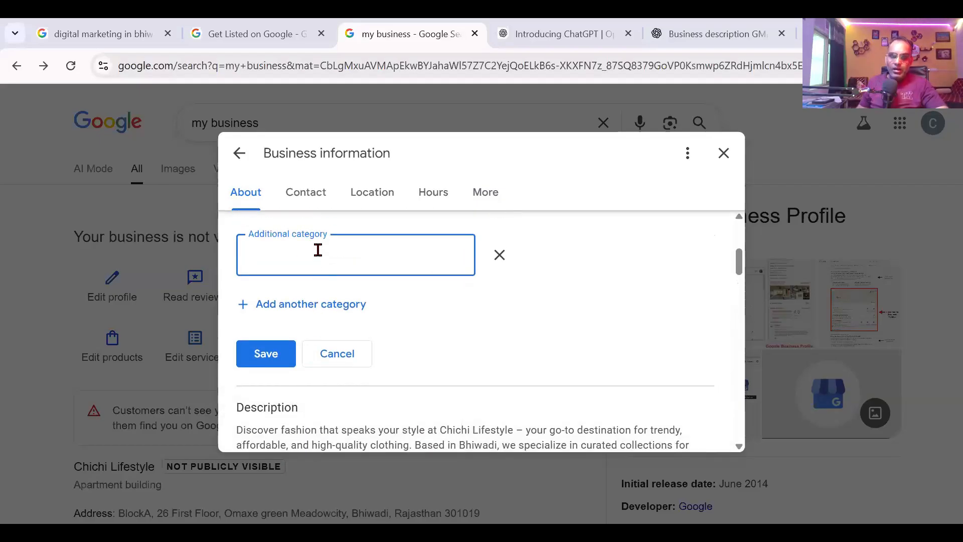
pyautogui.write('online ')
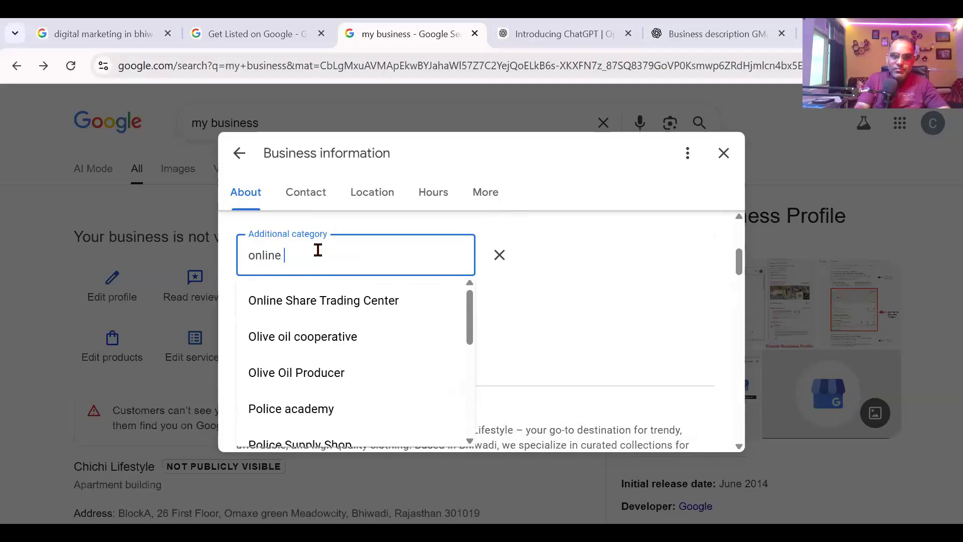
pyautogui.write('st')
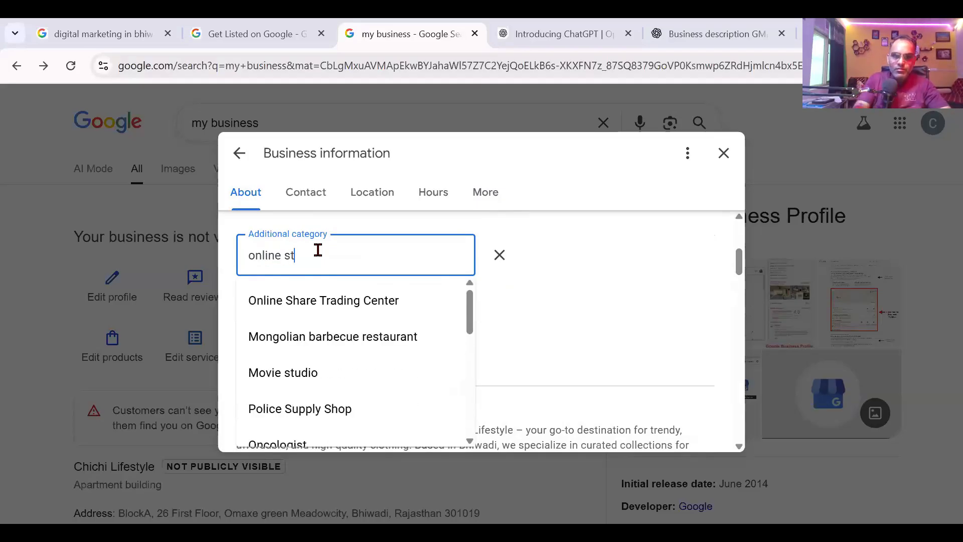
pyautogui.write('ore')
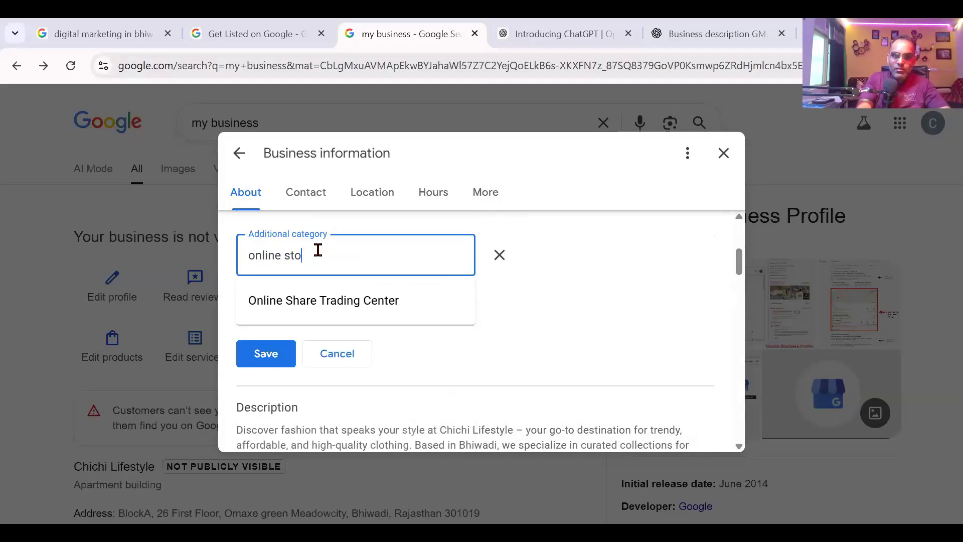
pyautogui.press('BackSpace')
pyautogui.press('BackSpace')
pyautogui.press('BackSpace')
pyautogui.press('BackSpace')
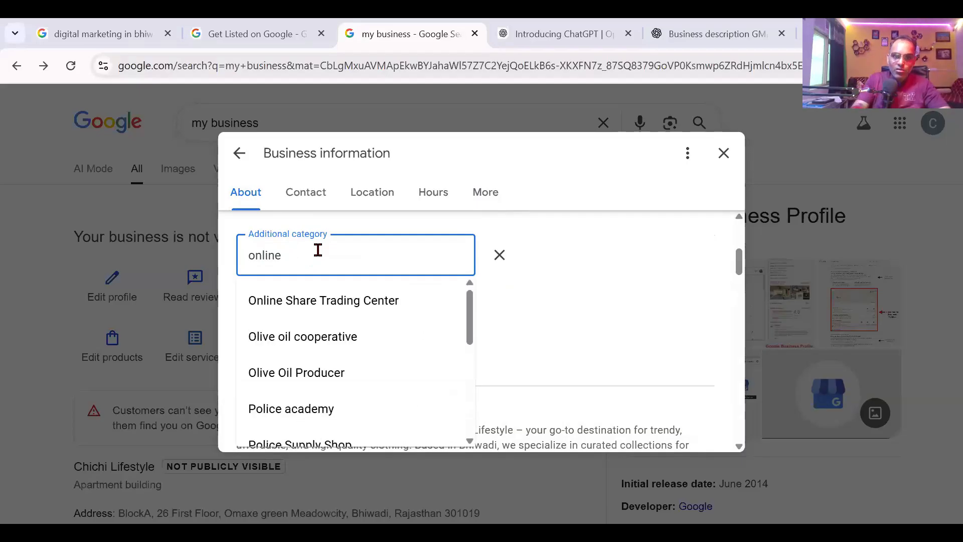
pyautogui.write('clo')
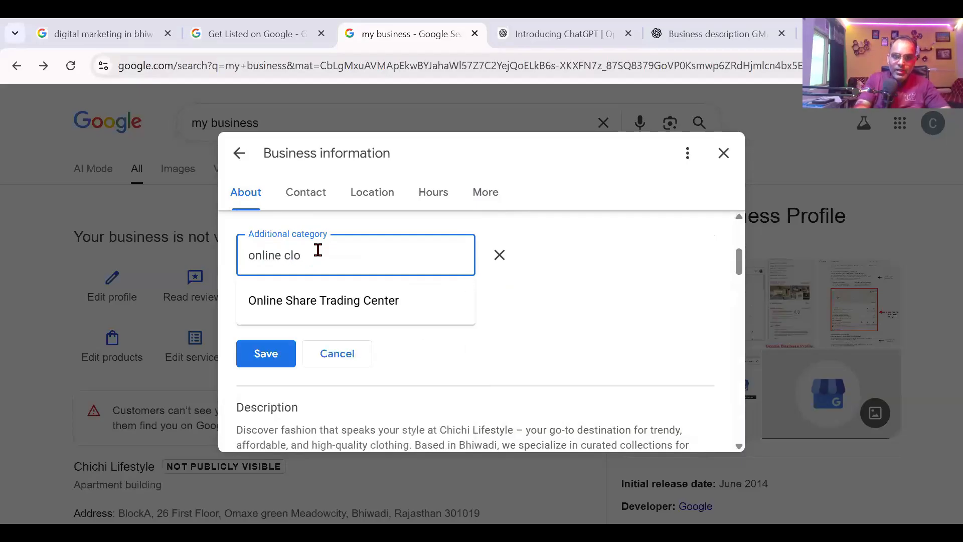
pyautogui.press('BackSpace')
pyautogui.press('BackSpace')
pyautogui.press('BackSpace')
pyautogui.press('BackSpace')
pyautogui.write('clothing')
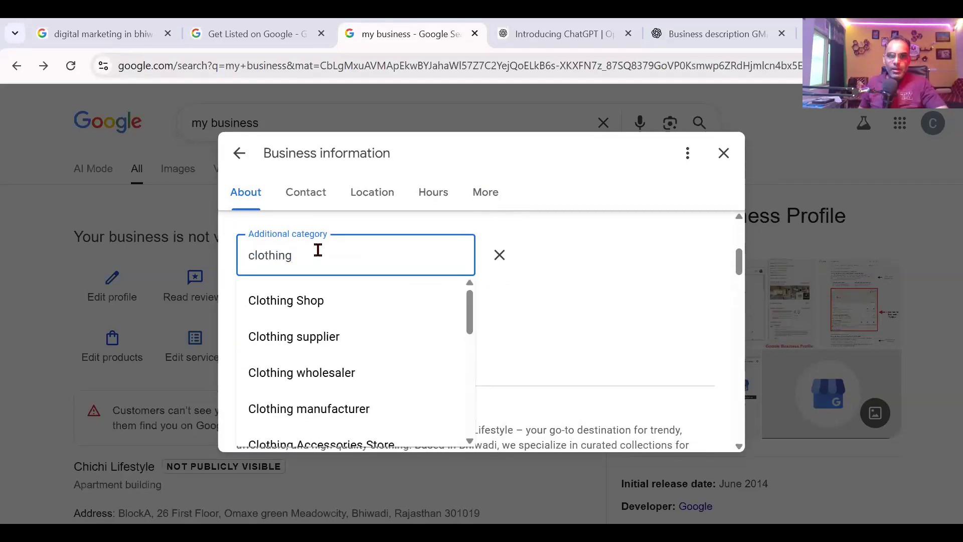
pyautogui.click(332, 338)
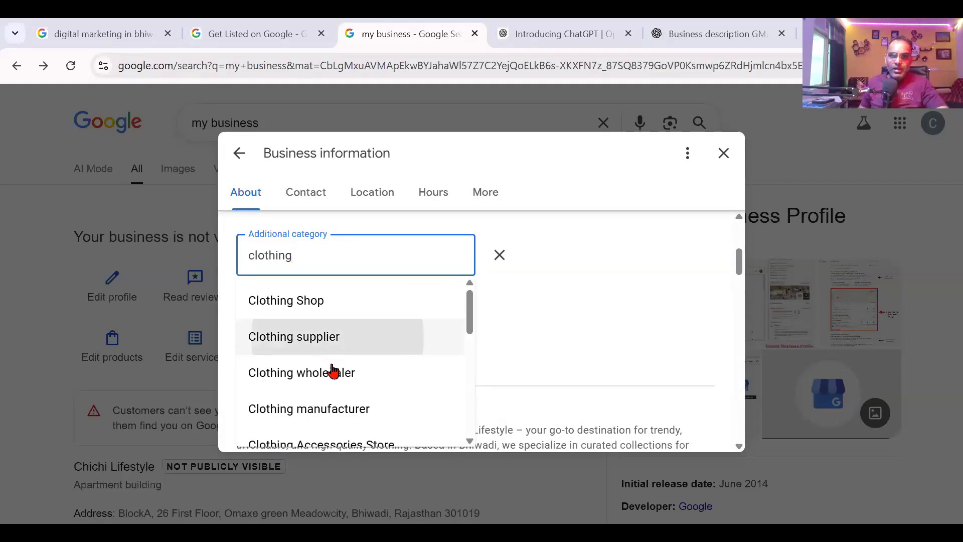
# Step: Start one more additional category field containing 'clothing'
pyautogui.click(335, 305)
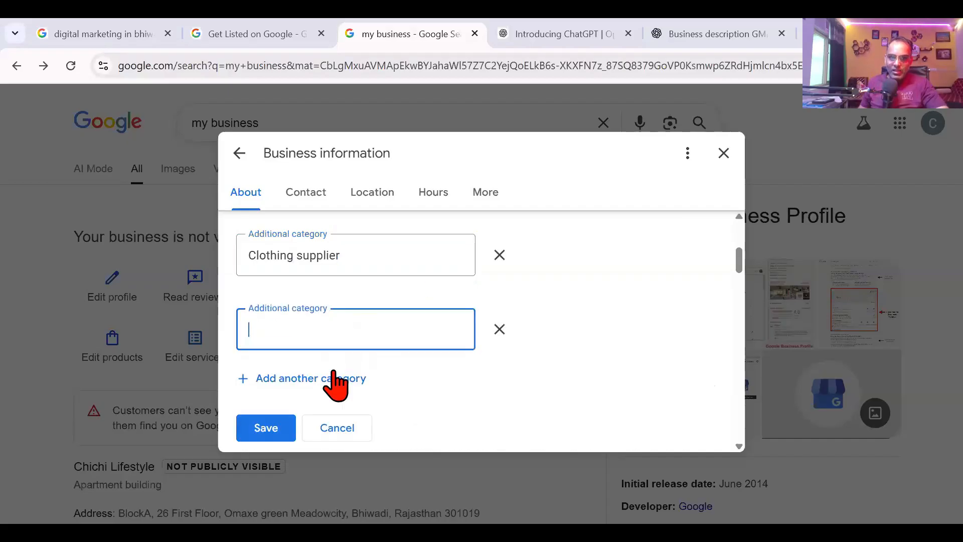
pyautogui.write('clothing')
pyautogui.scroll(-4, 389, 319)
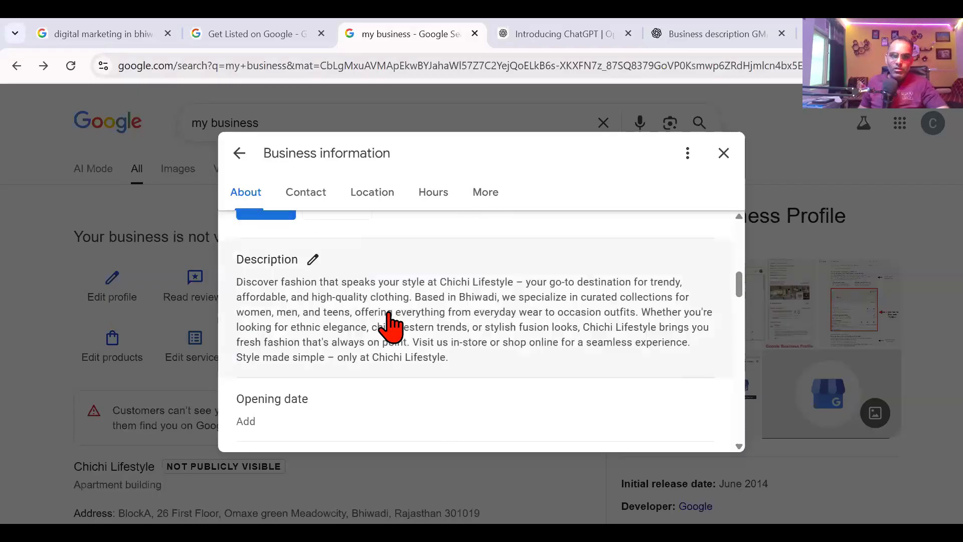
pyautogui.scroll(3, 386, 311)
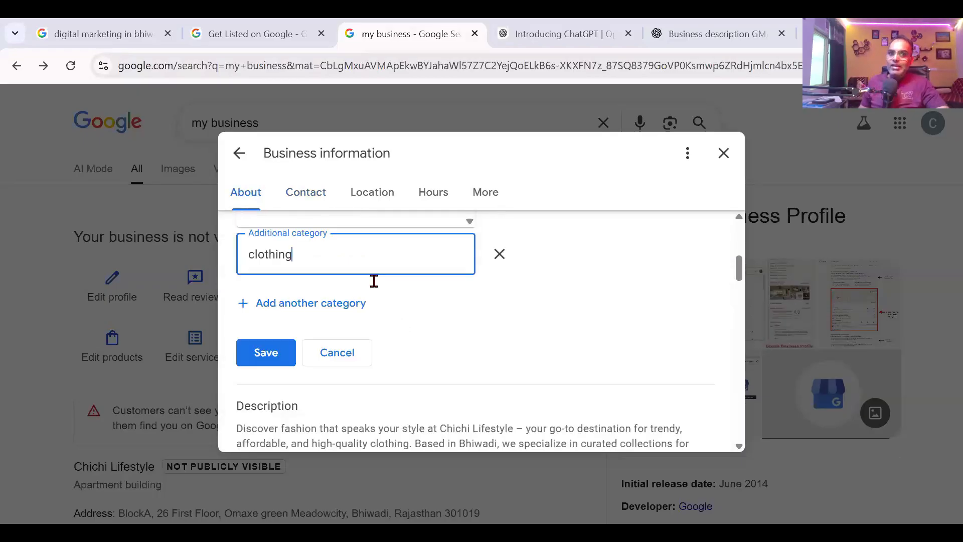
pyautogui.click(441, 322)
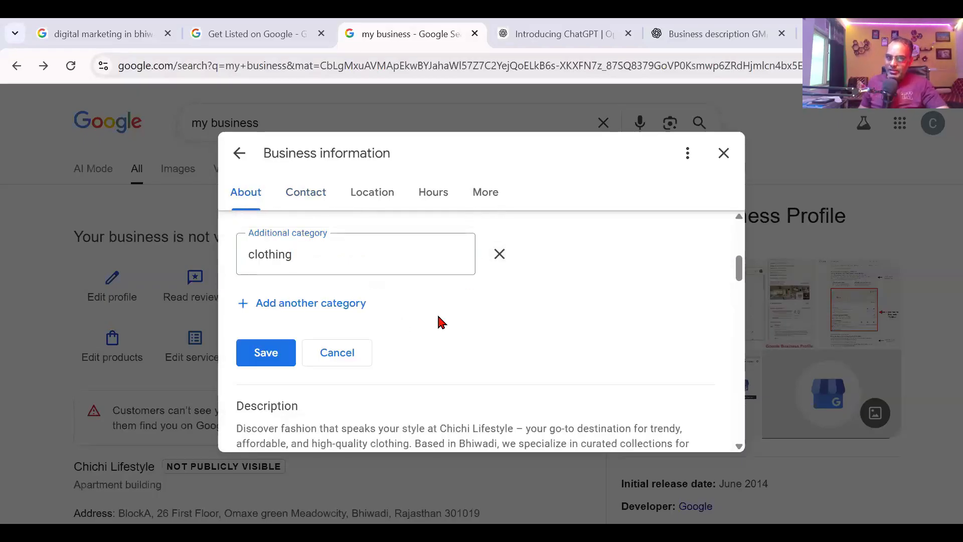
# Step: Leave Business information, discarding the category changes, then open Read reviews
pyautogui.scroll(5, 441, 322)
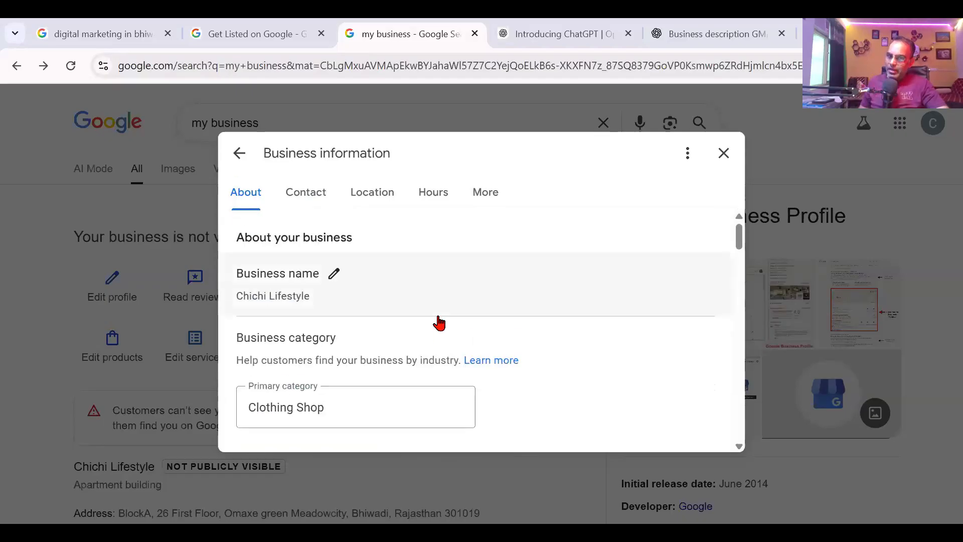
pyautogui.scroll(-20, 440, 324)
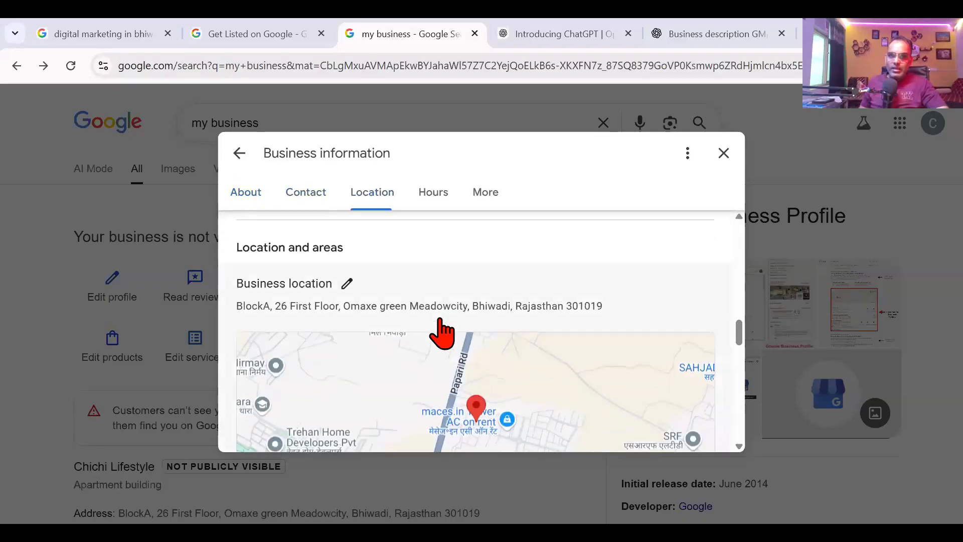
pyautogui.scroll(12, 447, 384)
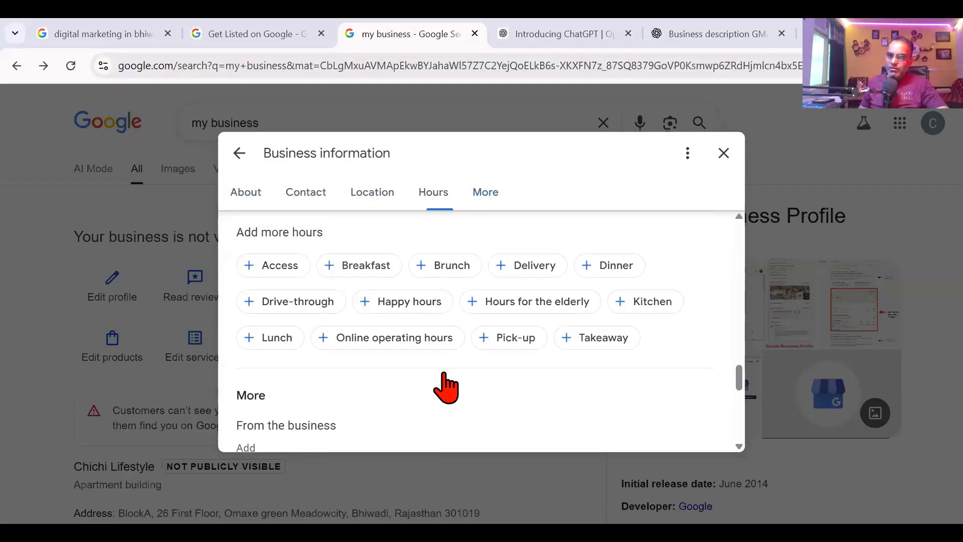
pyautogui.scroll(5, 447, 384)
pyautogui.click(239, 153)
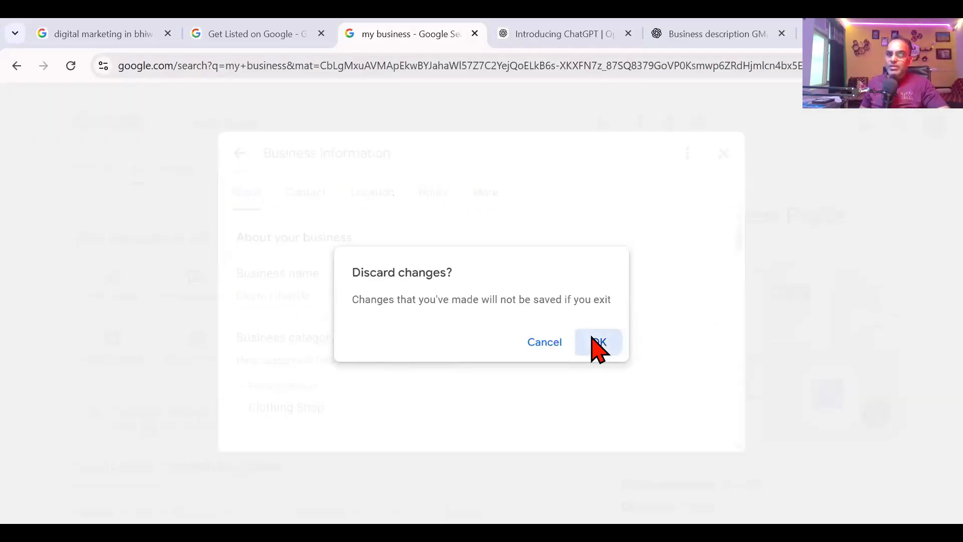
pyautogui.click(597, 343)
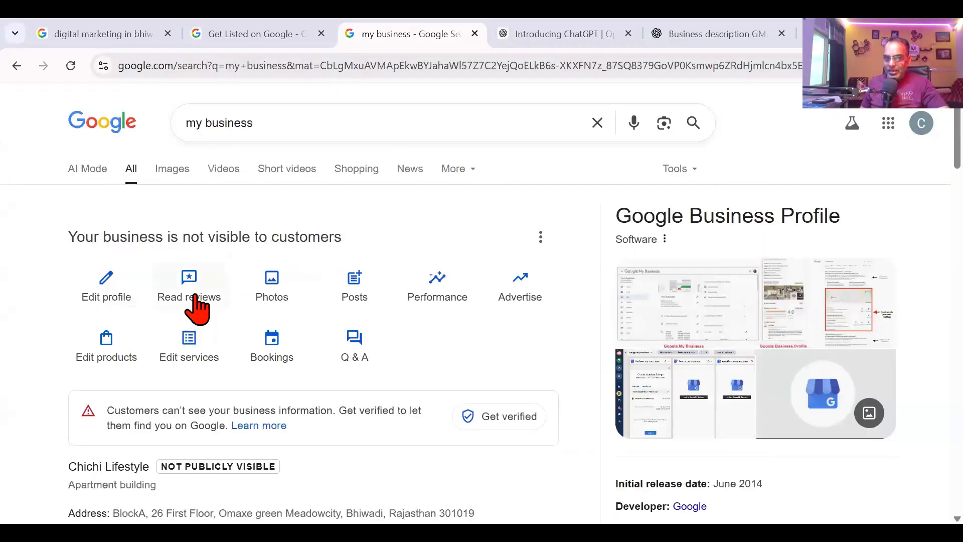
pyautogui.click(195, 297)
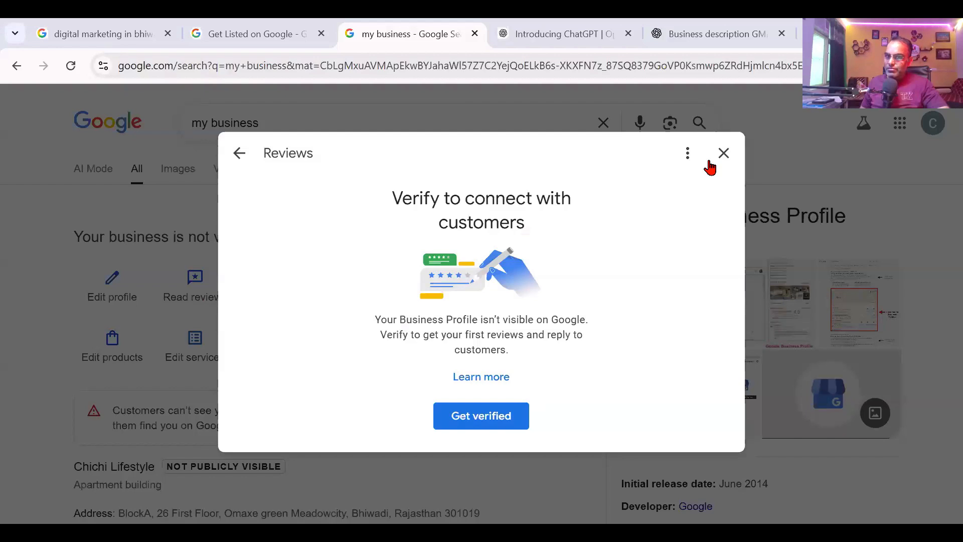
# Step: Close Reviews, open Add photos from Photos, and browse Downloads before cancelling the file chooser
pyautogui.click(725, 153)
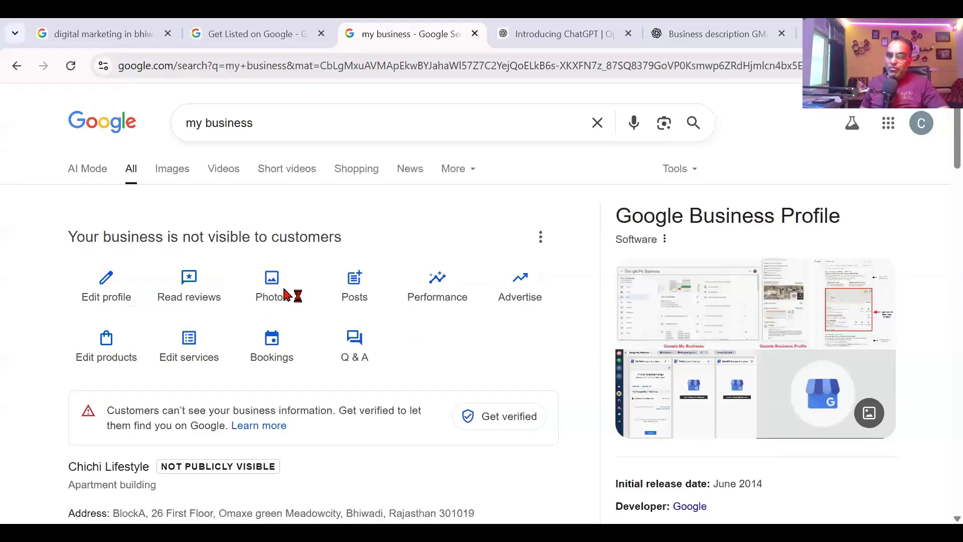
pyautogui.click(285, 295)
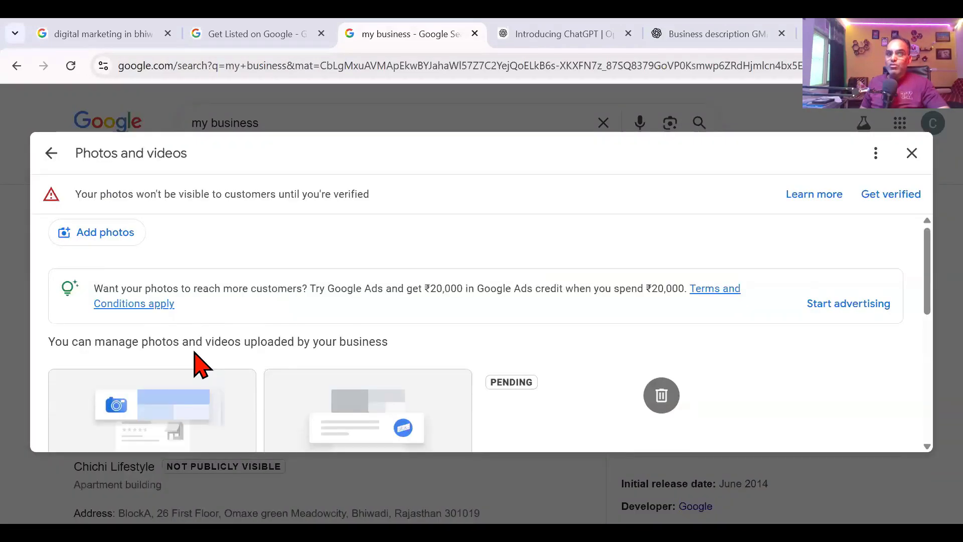
pyautogui.click(124, 245)
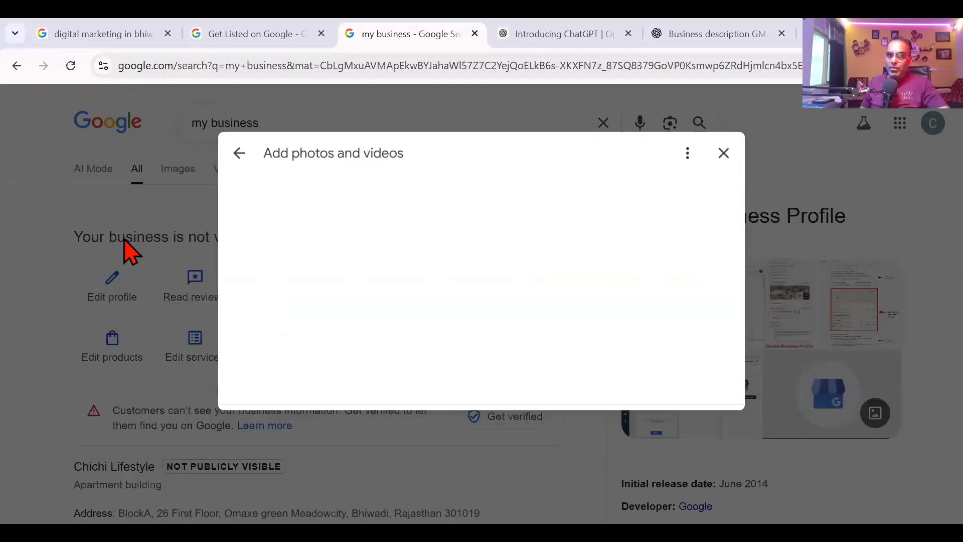
pyautogui.click(518, 309)
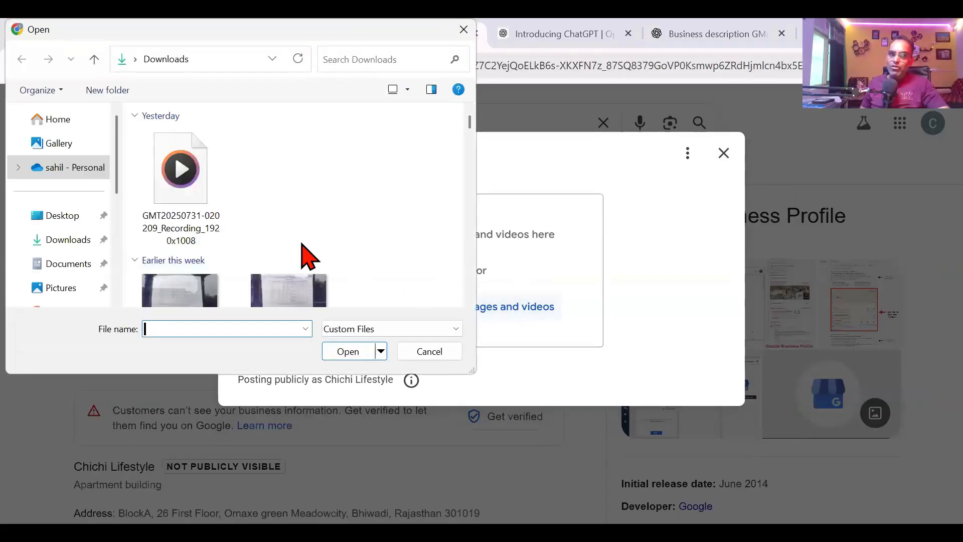
pyautogui.scroll(-3, 303, 246)
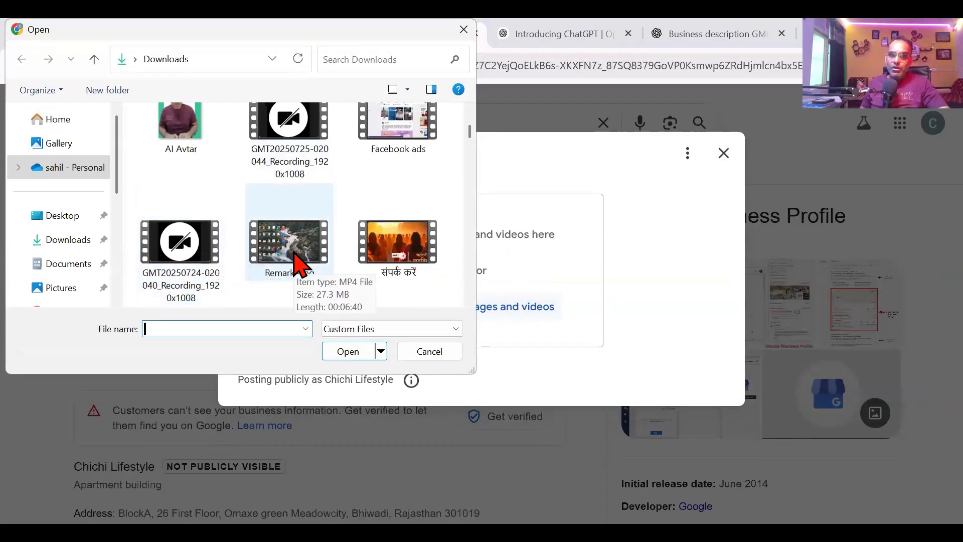
pyautogui.scroll(-5, 301, 258)
pyautogui.scroll(10, 248, 263)
pyautogui.scroll(3, 247, 262)
pyautogui.scroll(-4, 247, 263)
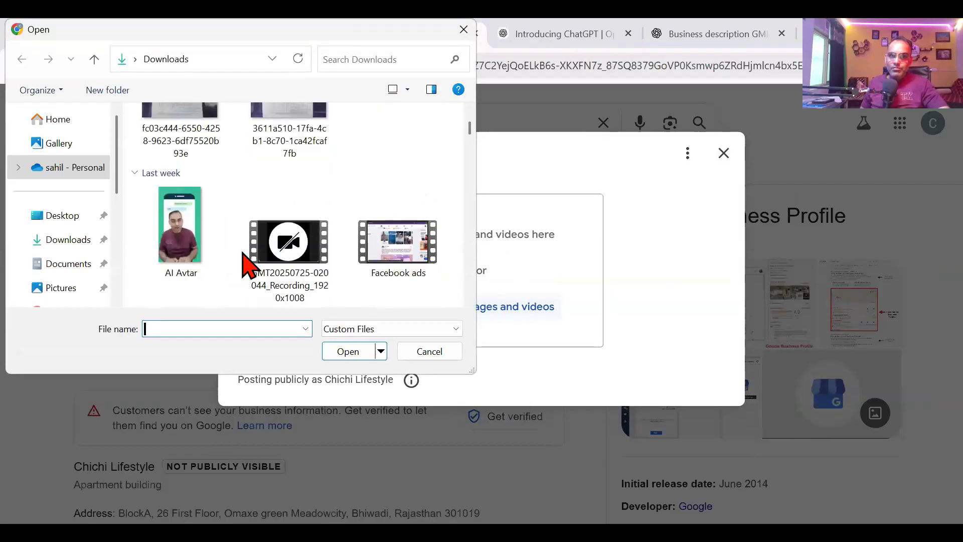
pyautogui.scroll(-9, 247, 263)
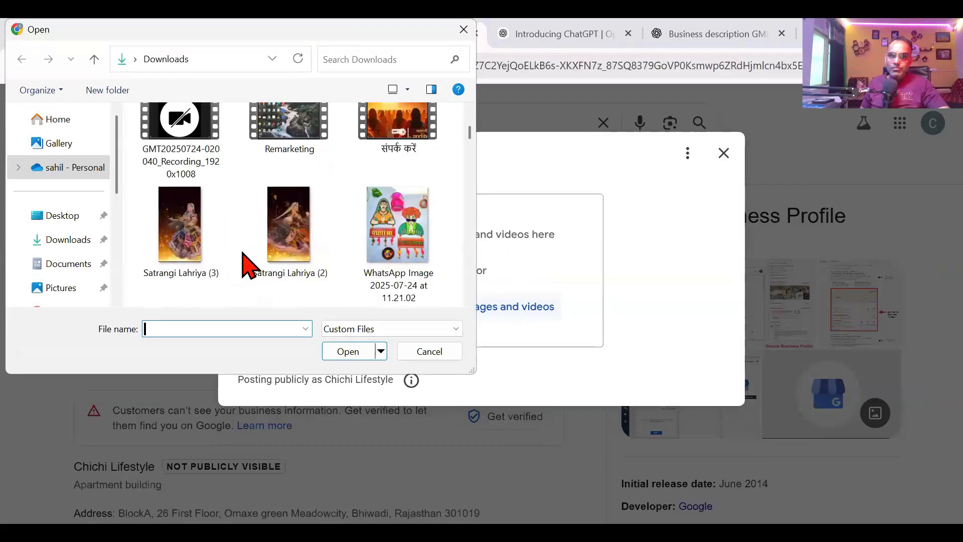
pyautogui.click(430, 353)
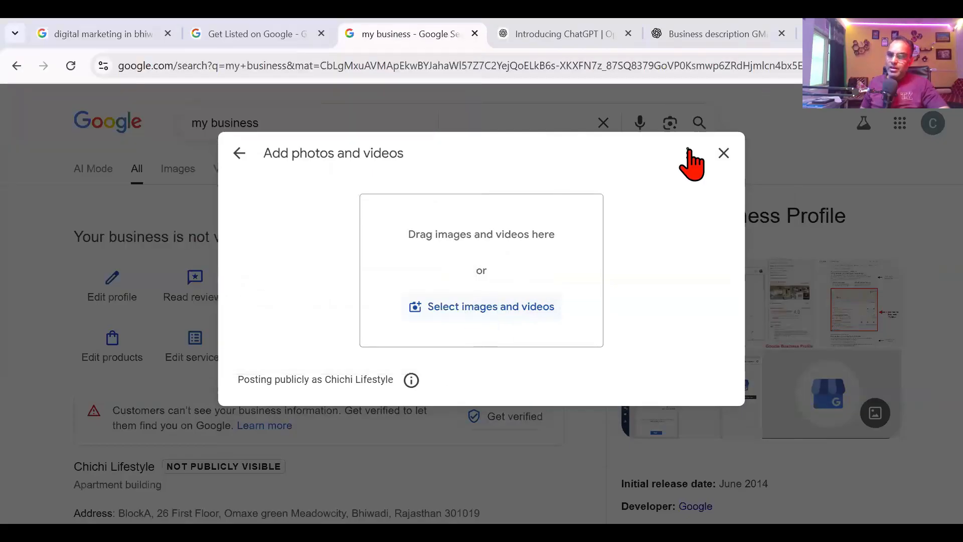
# Step: Close the photo dialog, view and close Performance, and open then close the Advertise tab
pyautogui.click(724, 153)
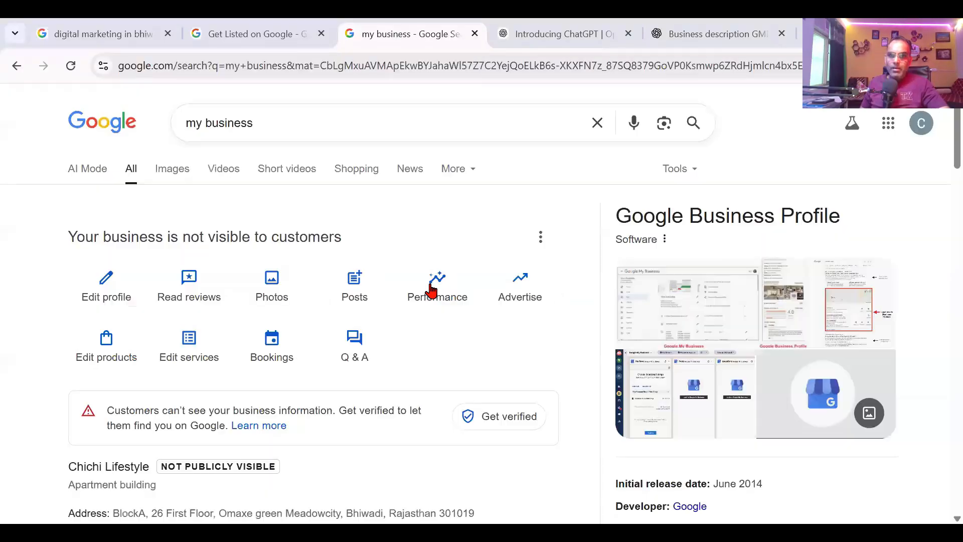
pyautogui.click(435, 290)
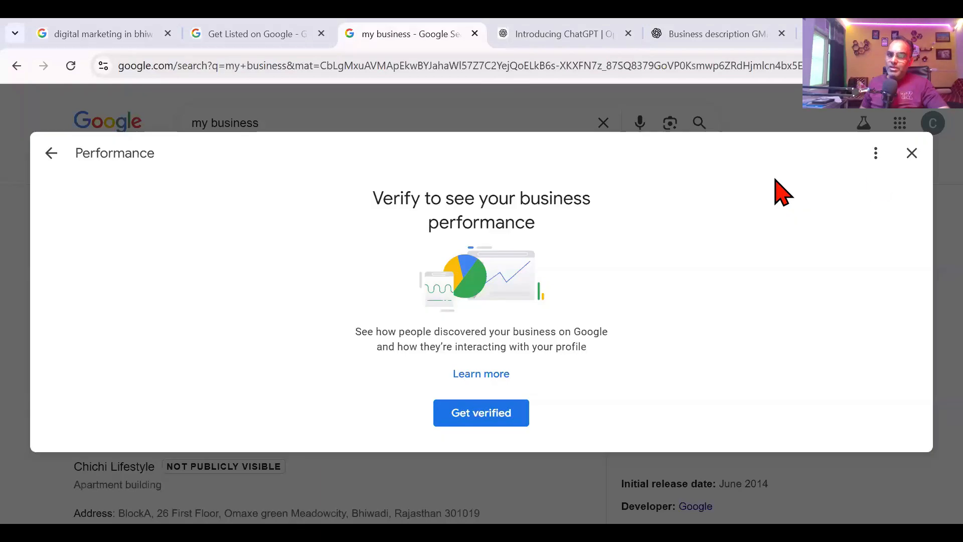
pyautogui.click(911, 159)
pyautogui.click(514, 291)
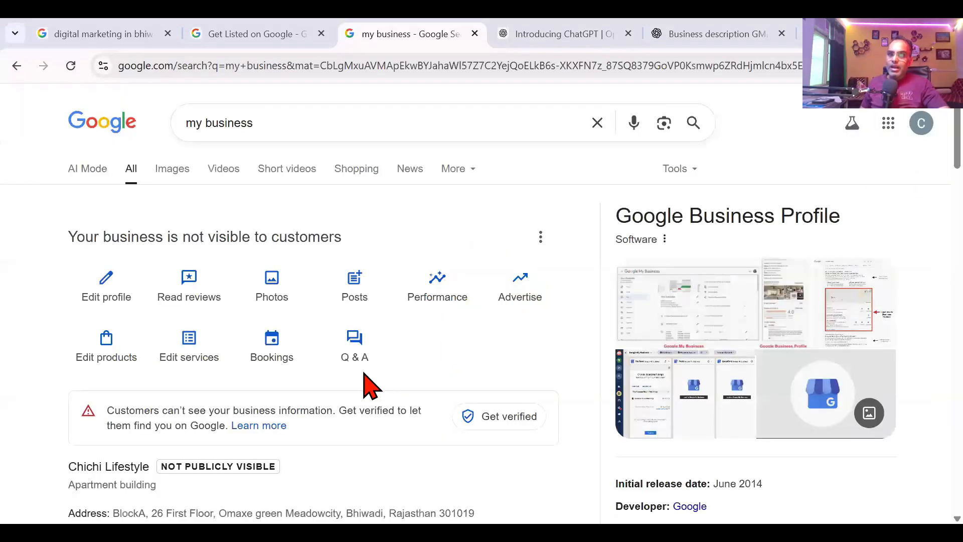
pyautogui.click(526, 34)
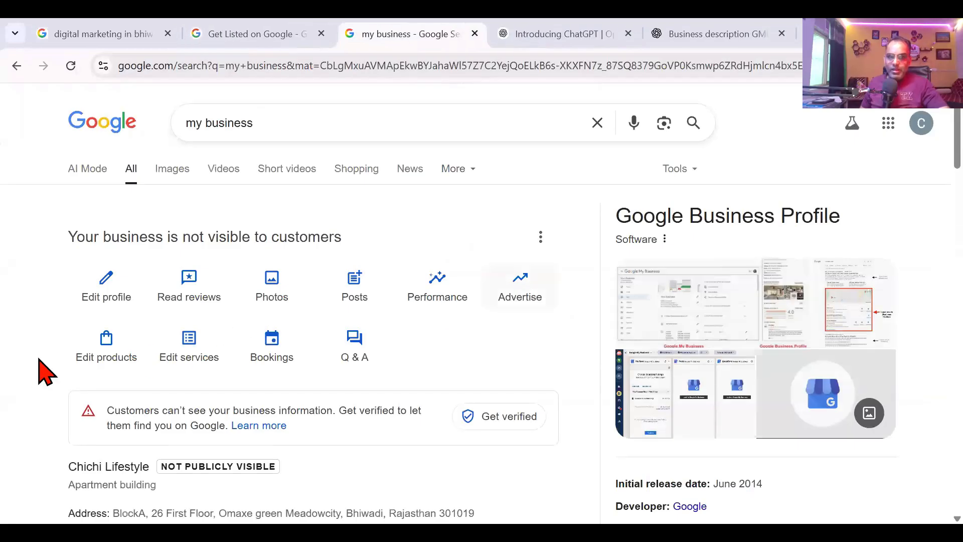
# Step: Start a new product named 'Tshirt' in a new product category 'Mens'
pyautogui.click(108, 347)
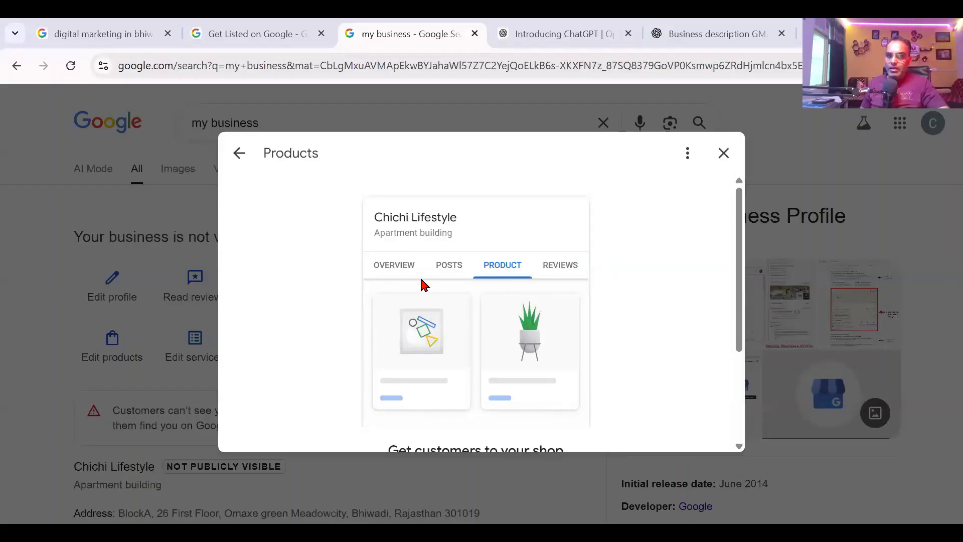
pyautogui.scroll(-3, 432, 352)
pyautogui.click(436, 407)
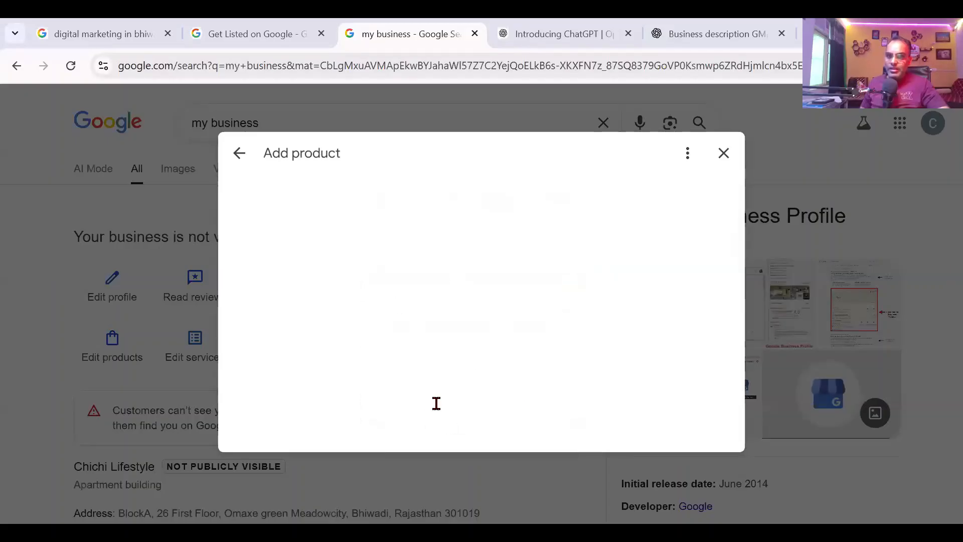
pyautogui.click(320, 262)
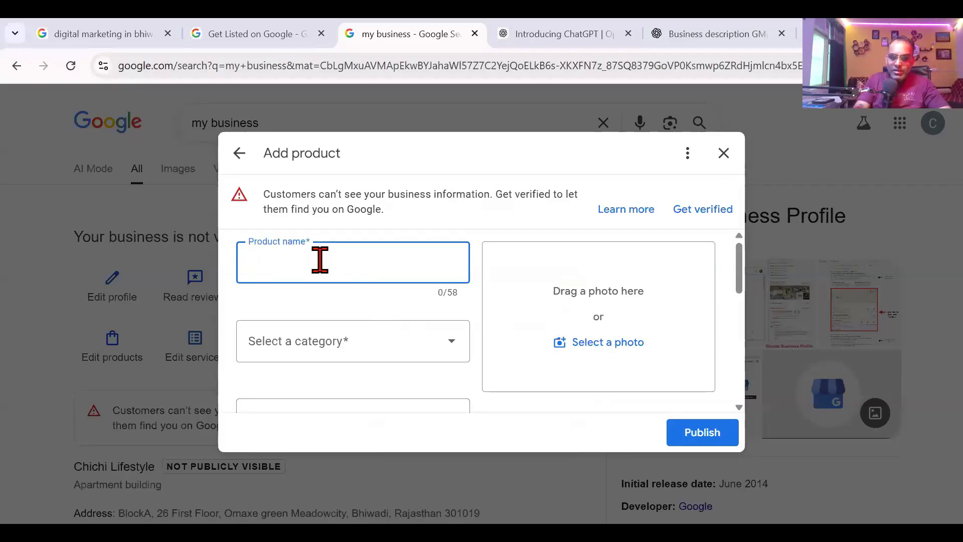
pyautogui.write('Tshir')
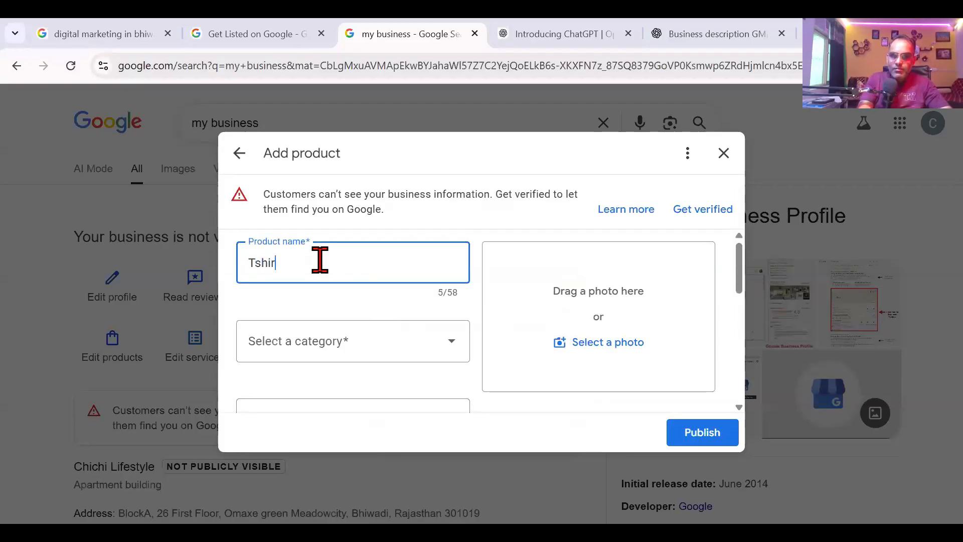
pyautogui.write('t')
pyautogui.press('Tab')
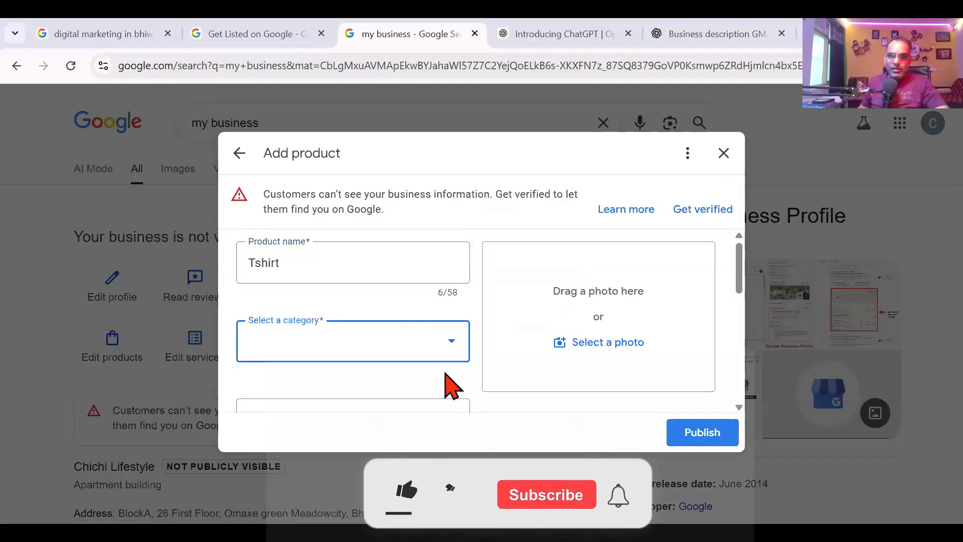
pyautogui.click(451, 349)
pyautogui.click(359, 396)
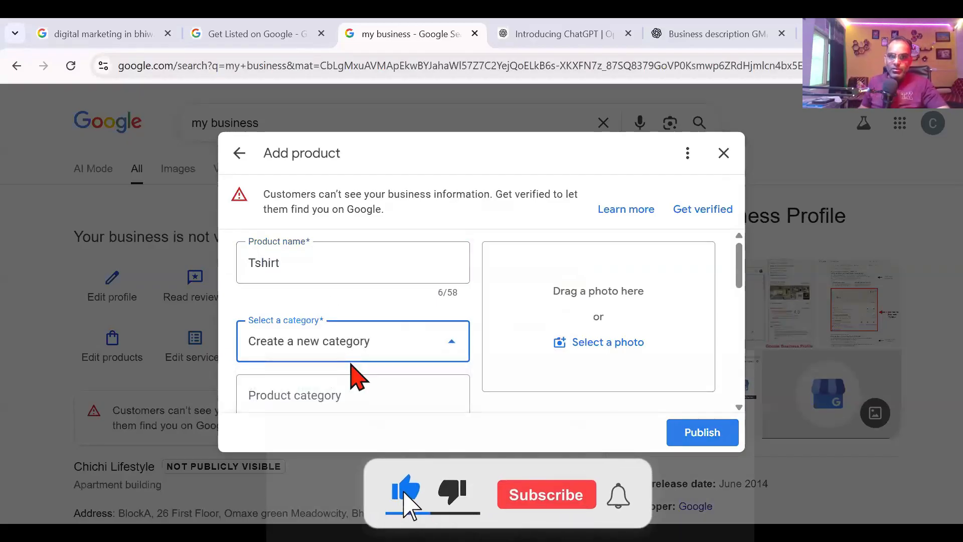
pyautogui.scroll(-3, 341, 376)
pyautogui.click(348, 245)
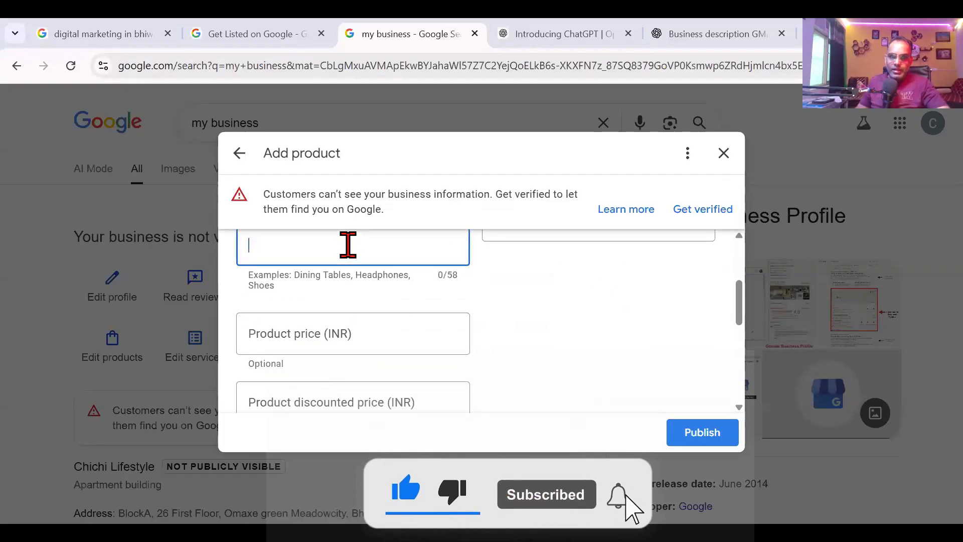
pyautogui.write('Mens')
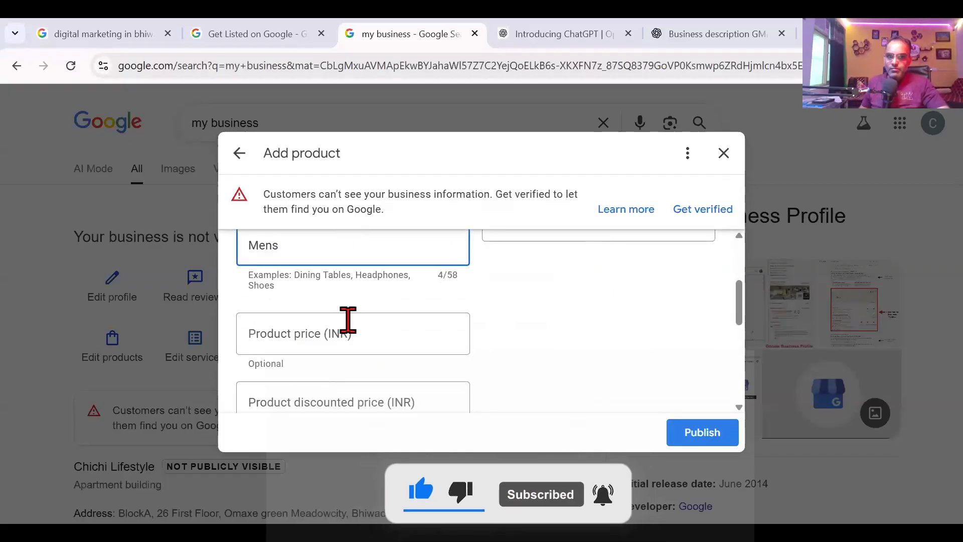
# Step: Fill in the price fields and give the product the description 'adsf'
pyautogui.click(347, 334)
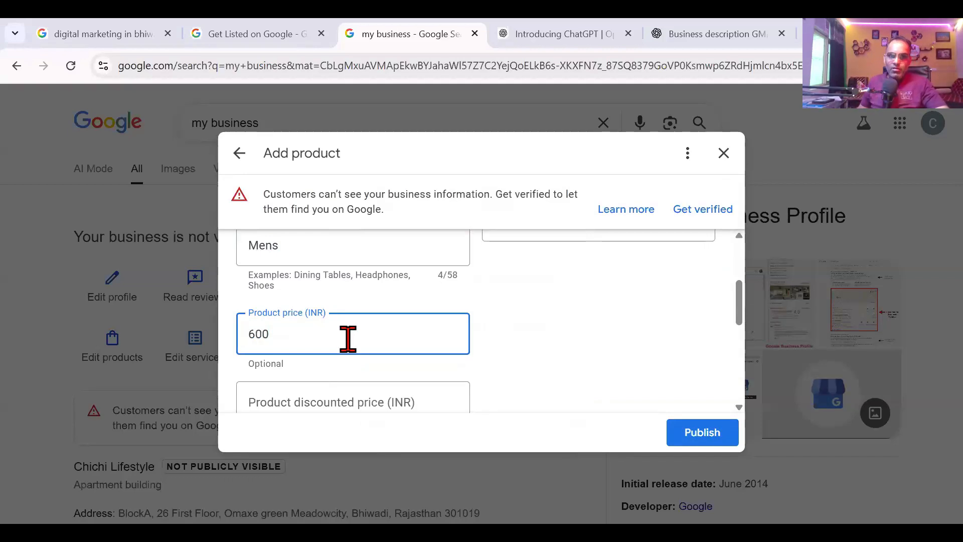
pyautogui.scroll(-3, 348, 335)
pyautogui.click(358, 258)
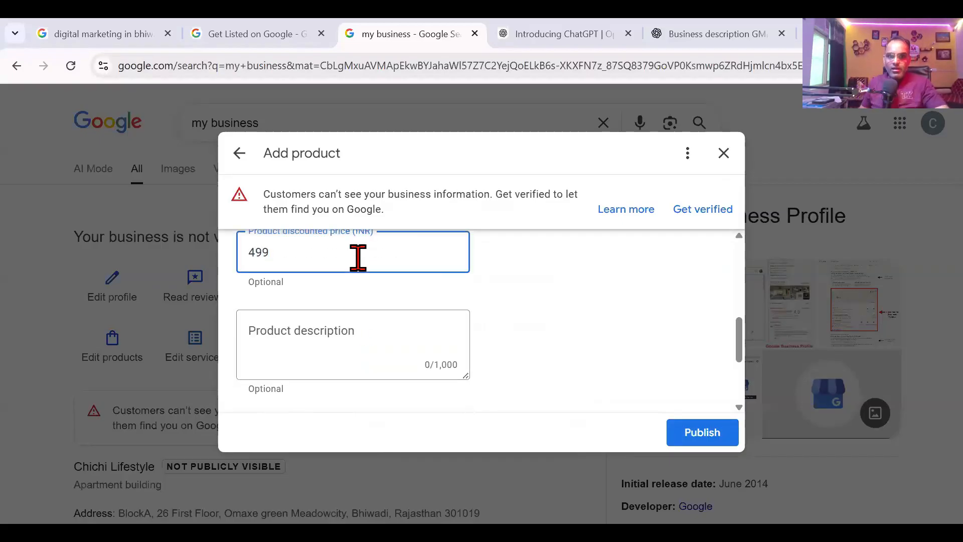
pyautogui.click(362, 329)
pyautogui.write('adsf')
pyautogui.scroll(3, 517, 351)
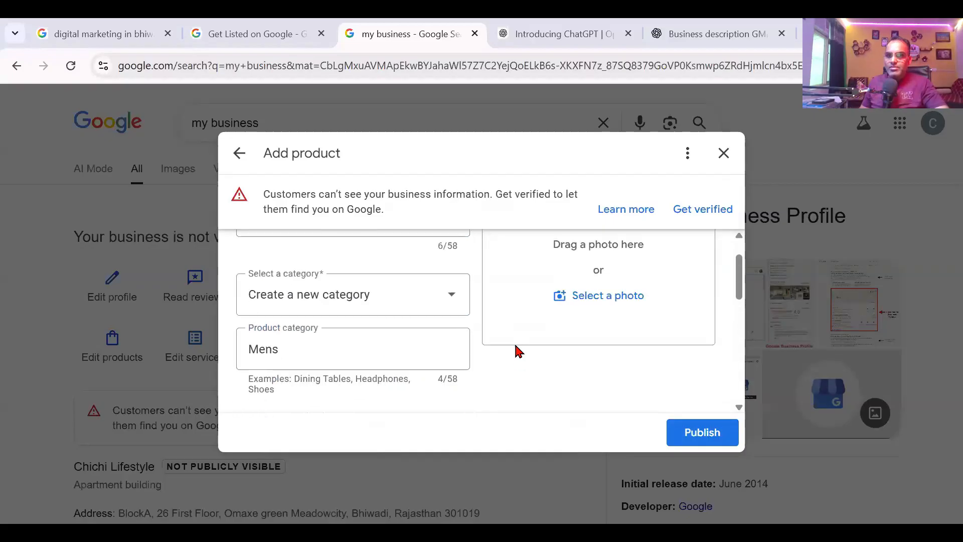
# Step: Attach a photo from Downloads and publish the Tshirt product
pyautogui.click(705, 438)
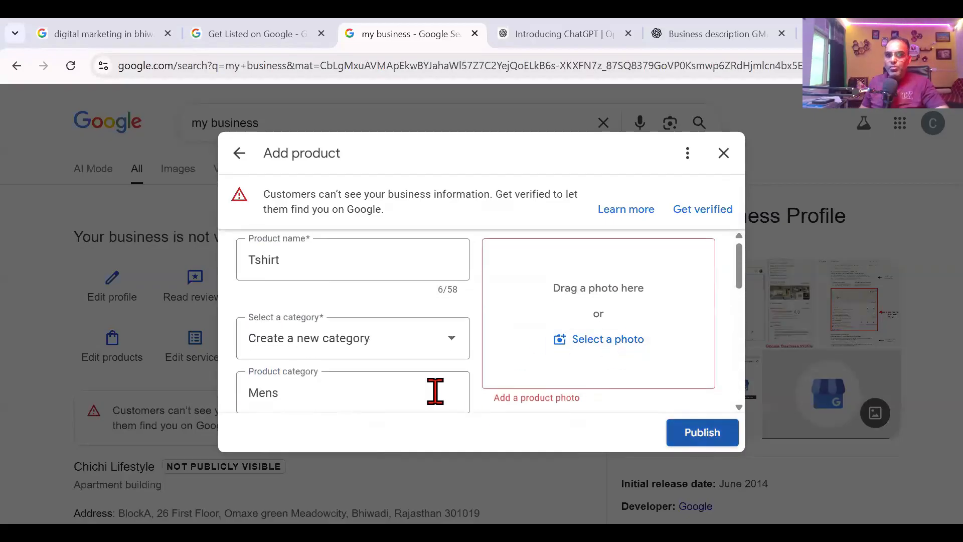
pyautogui.click(556, 346)
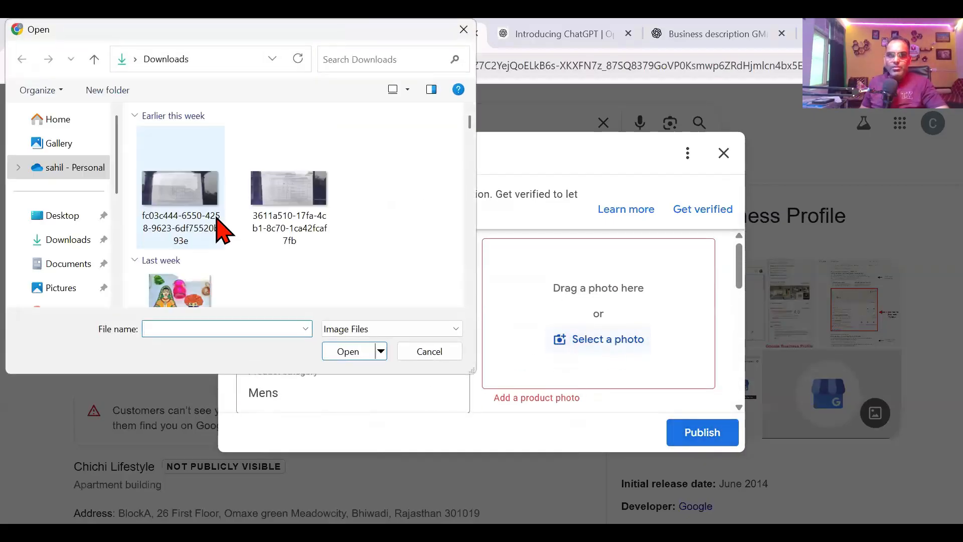
pyautogui.scroll(-2, 190, 281)
pyautogui.doubleClick(185, 278)
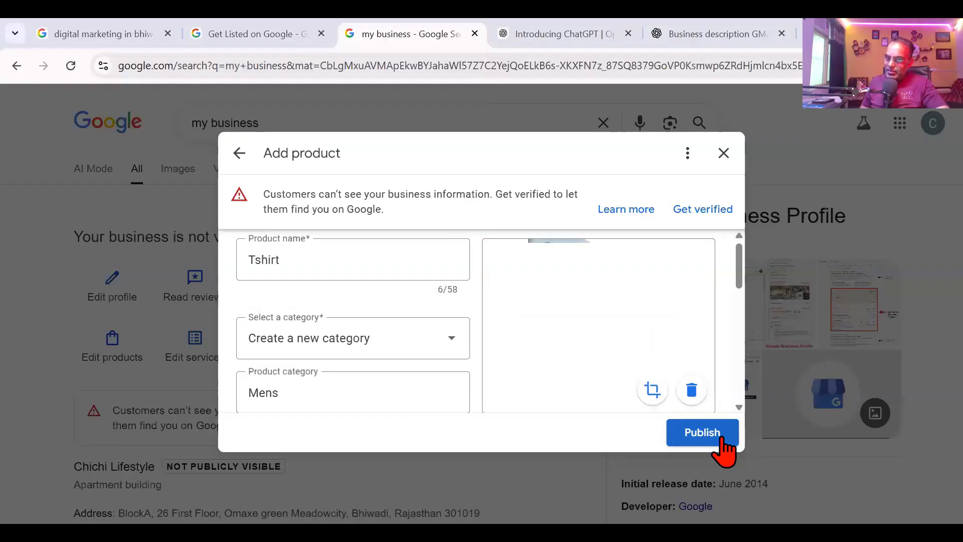
pyautogui.click(722, 448)
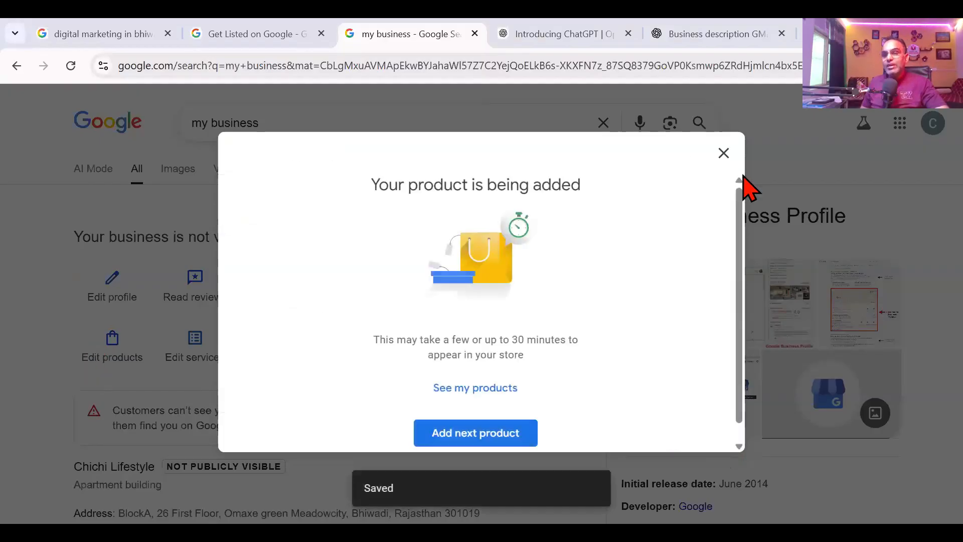
pyautogui.click(724, 153)
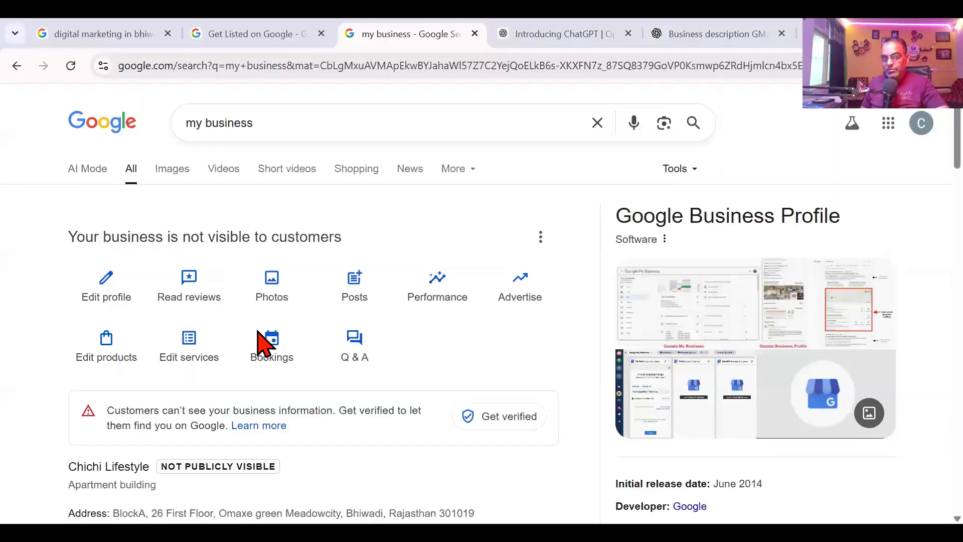
pyautogui.click(205, 346)
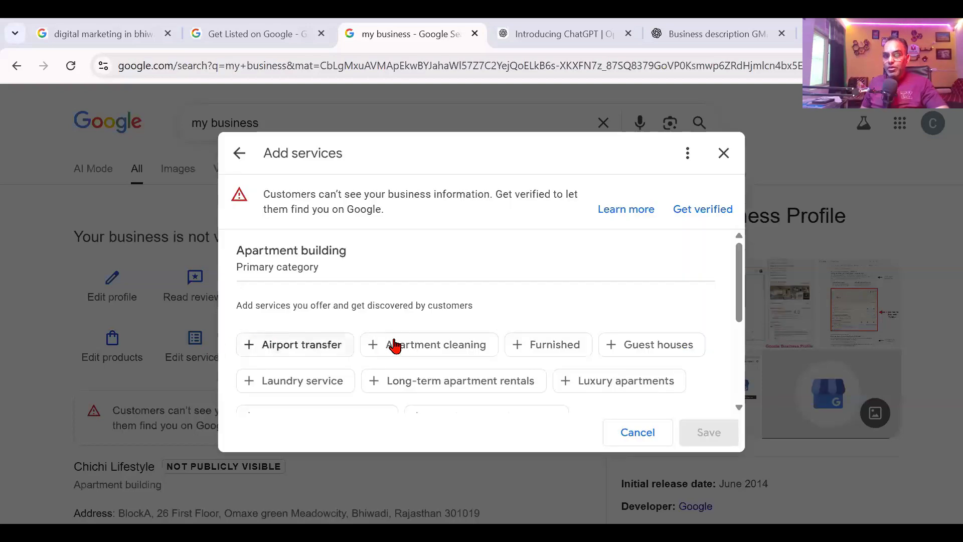
pyautogui.scroll(-5, 329, 280)
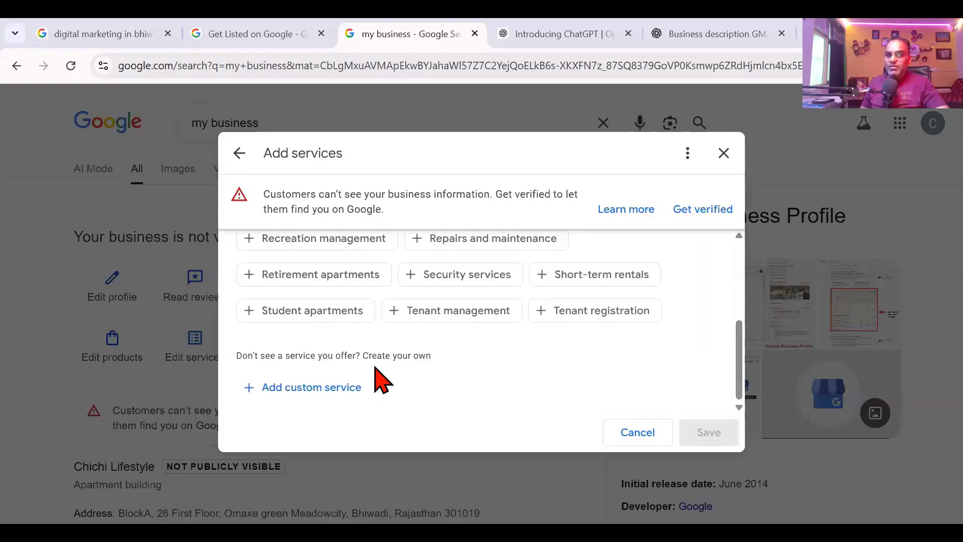
pyautogui.scroll(2, 514, 404)
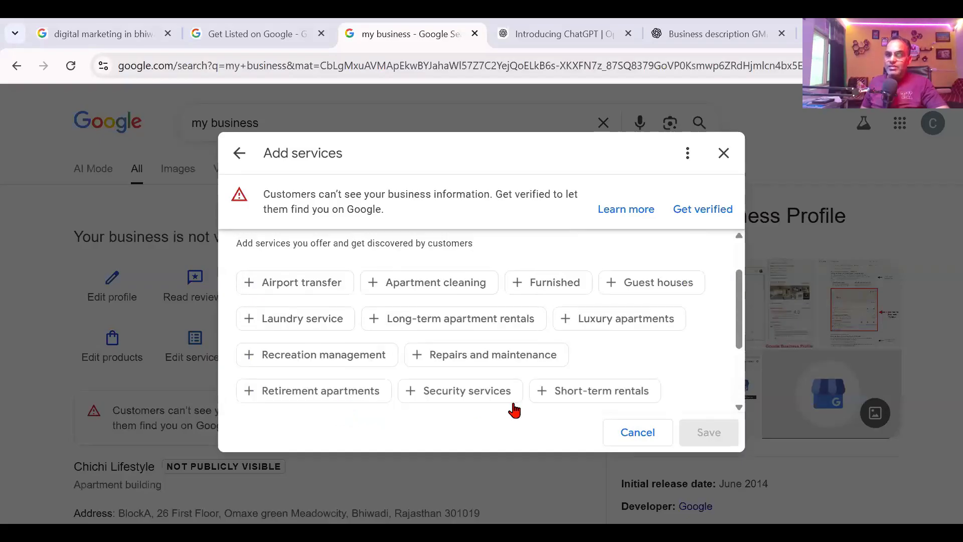
pyautogui.scroll(2, 513, 403)
pyautogui.click(644, 439)
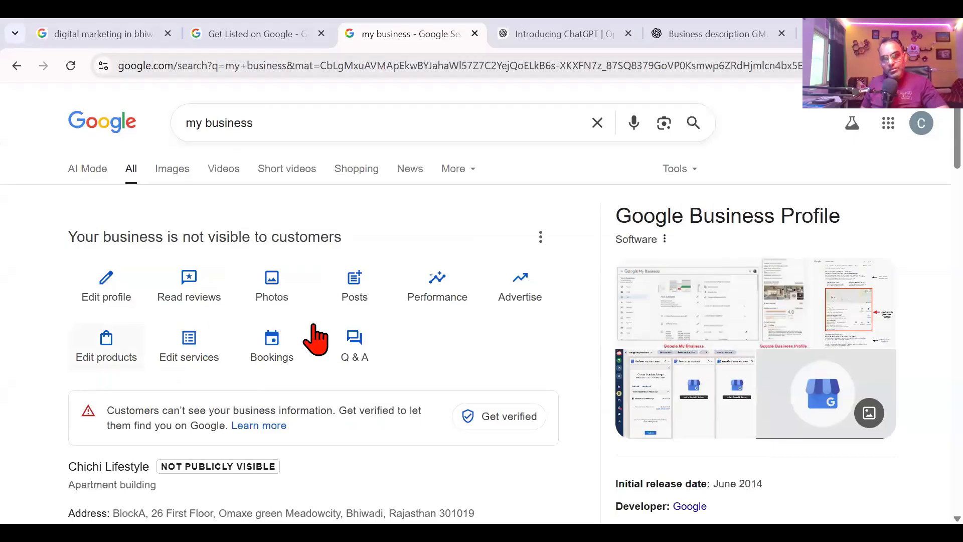
pyautogui.click(272, 342)
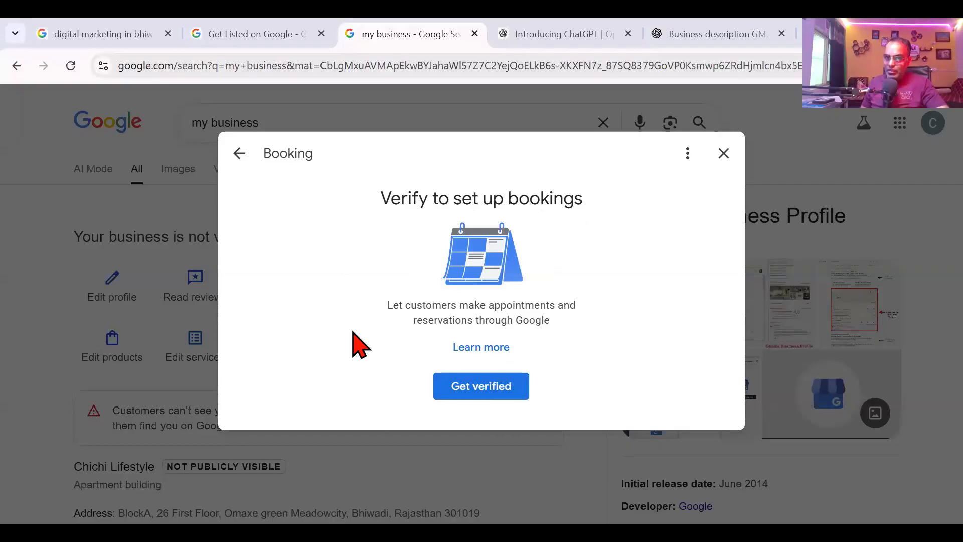
pyautogui.click(724, 153)
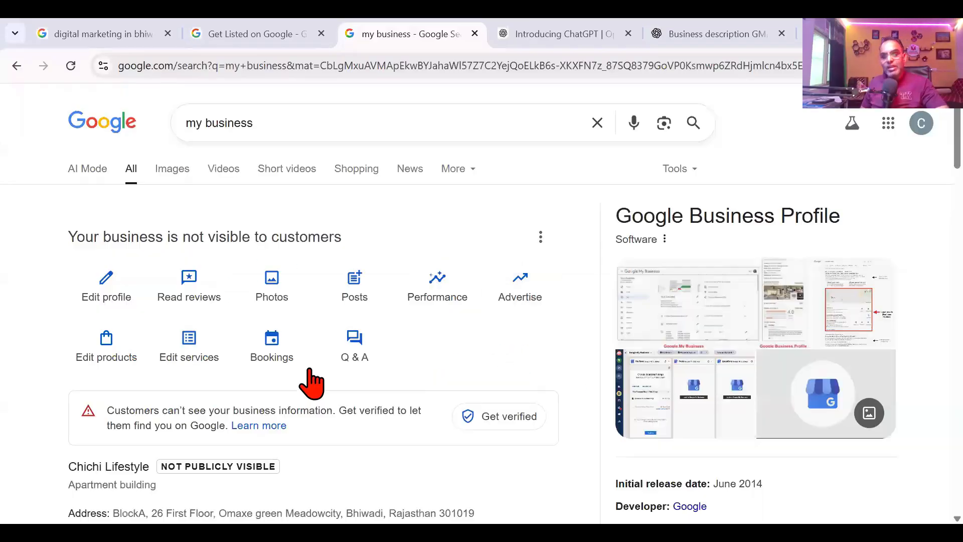
pyautogui.click(340, 346)
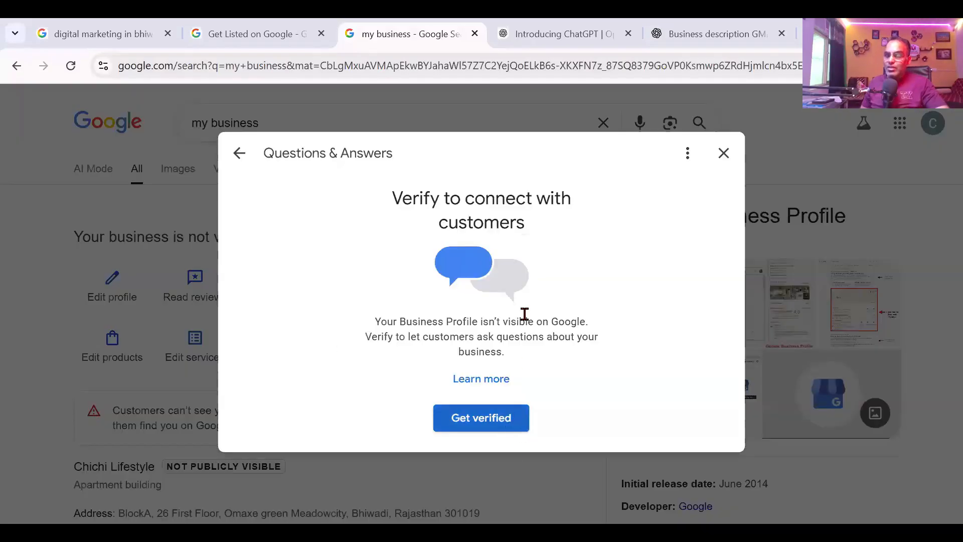
pyautogui.click(731, 155)
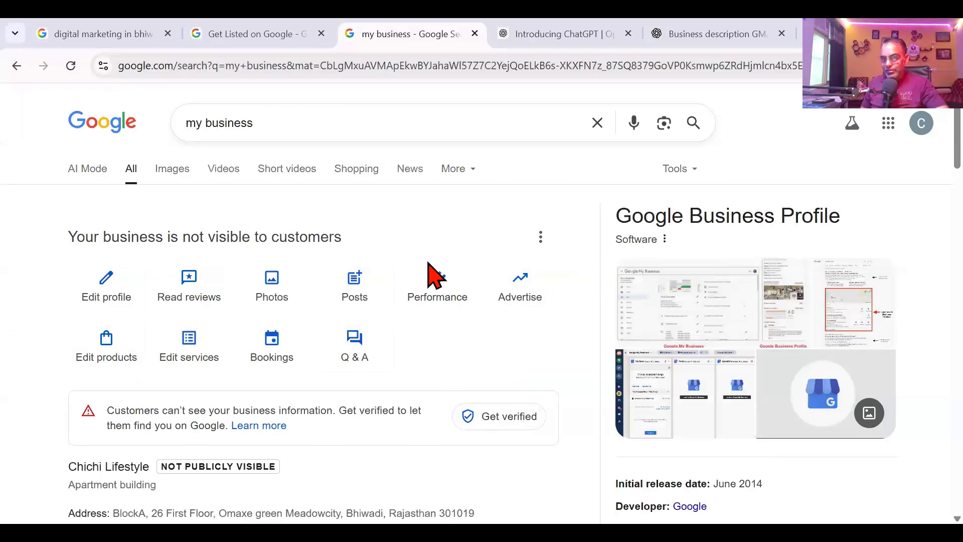
# Step: Choose Add a new Business Profile from the three-dot menu
pyautogui.click(542, 239)
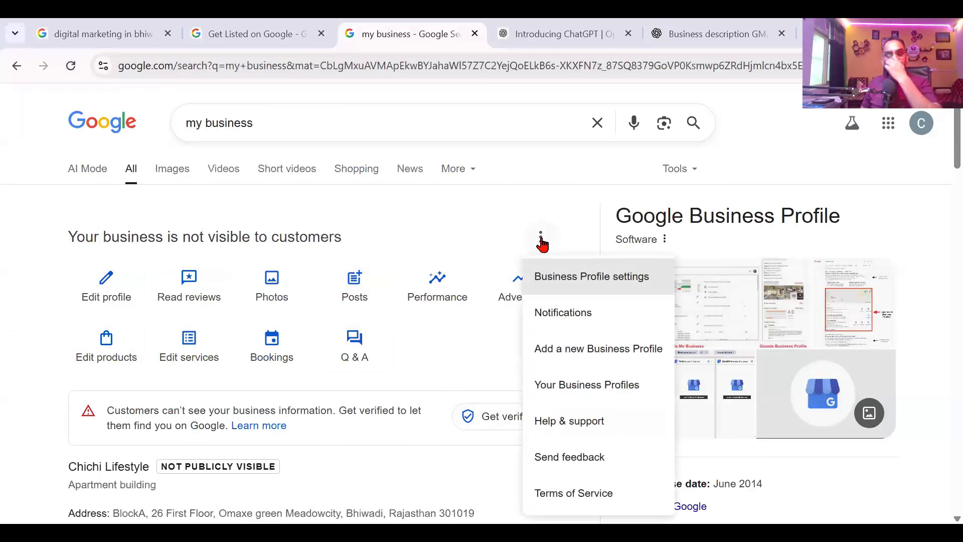
pyautogui.click(542, 240)
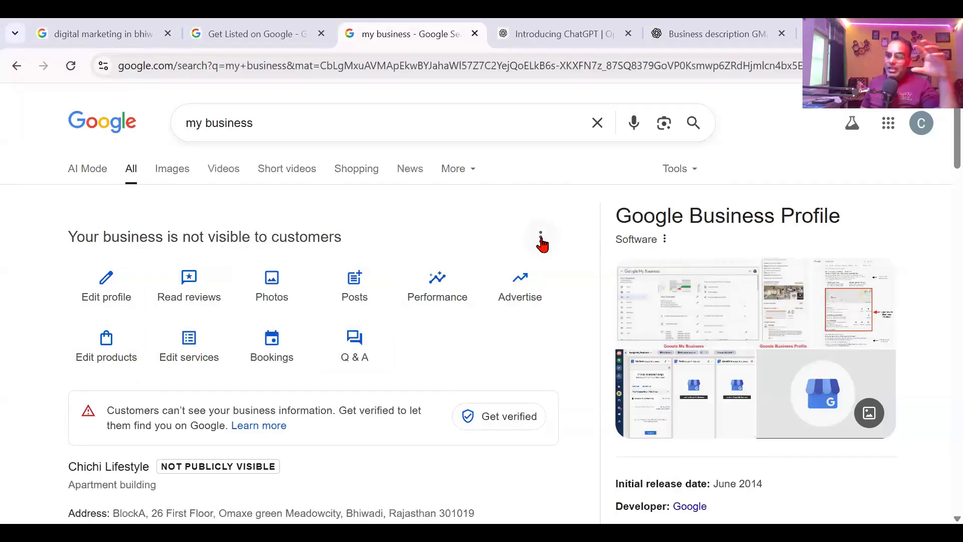
pyautogui.click(541, 240)
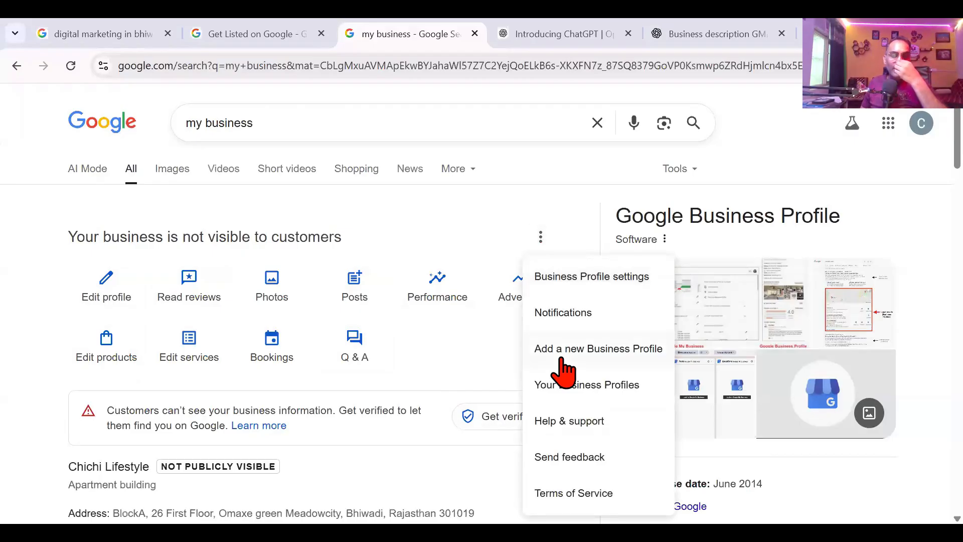
pyautogui.click(542, 239)
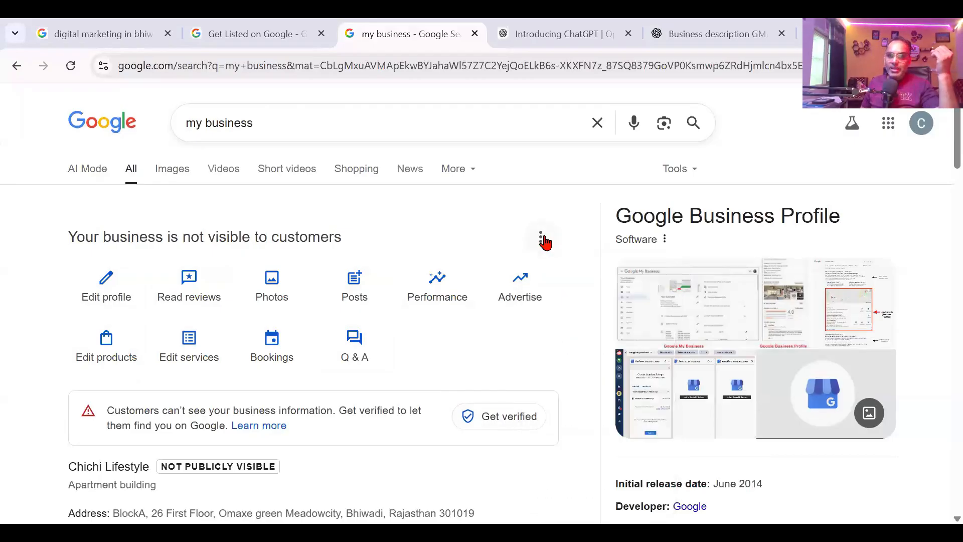
pyautogui.click(543, 240)
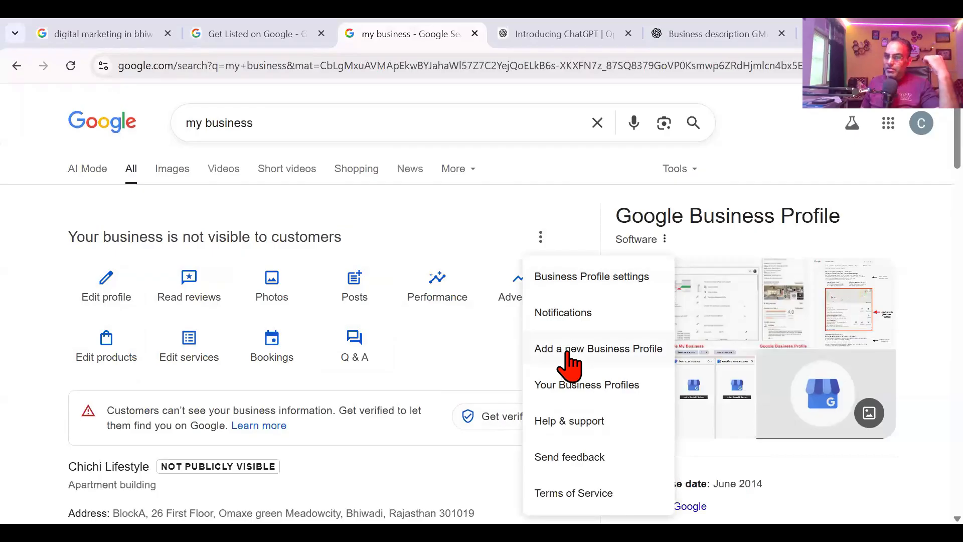
pyautogui.click(569, 352)
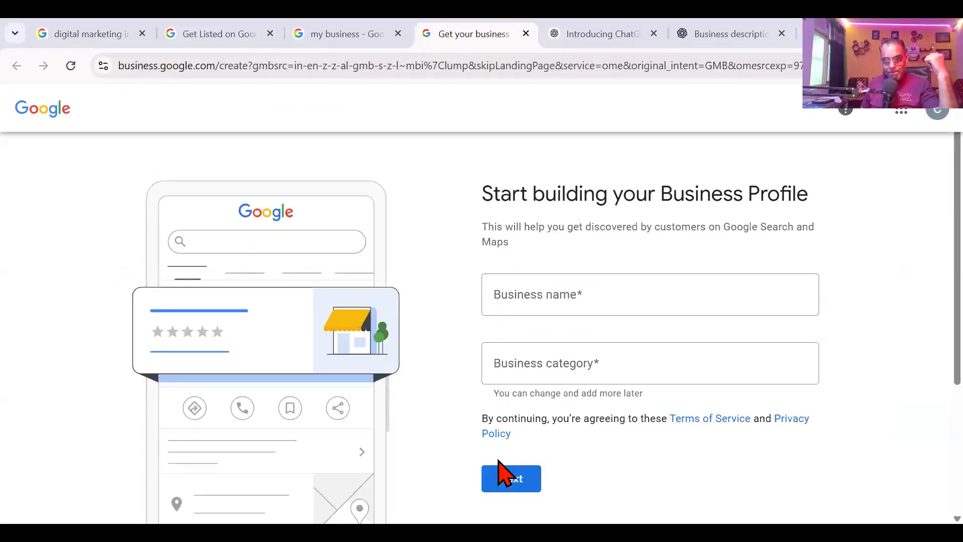
# Step: Return to the search tab and open Business Profile settings from the menu
pyautogui.click(387, 31)
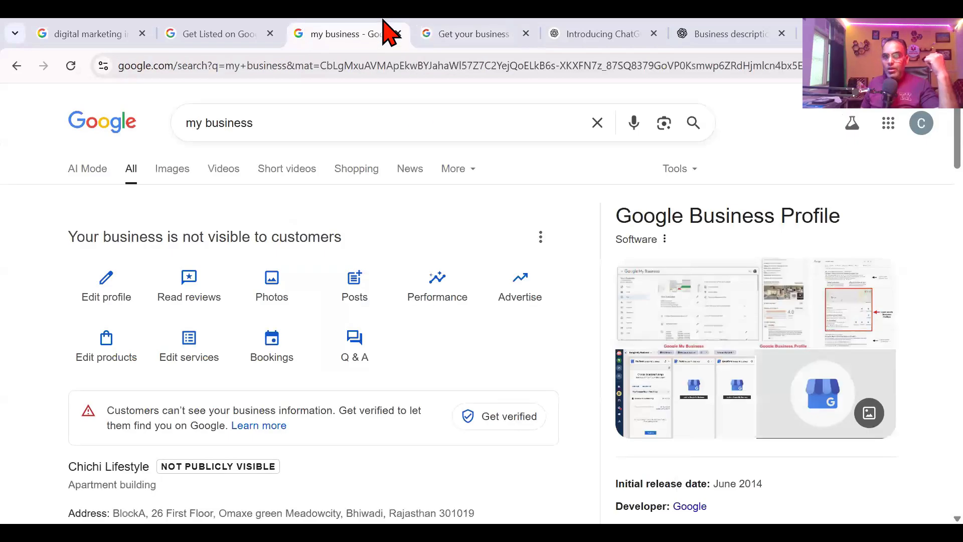
pyautogui.click(540, 237)
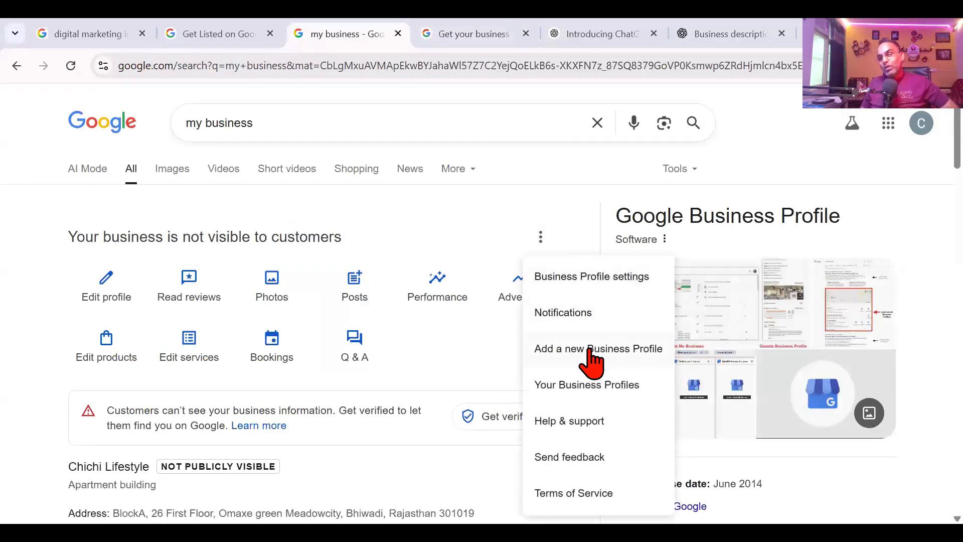
pyautogui.click(572, 279)
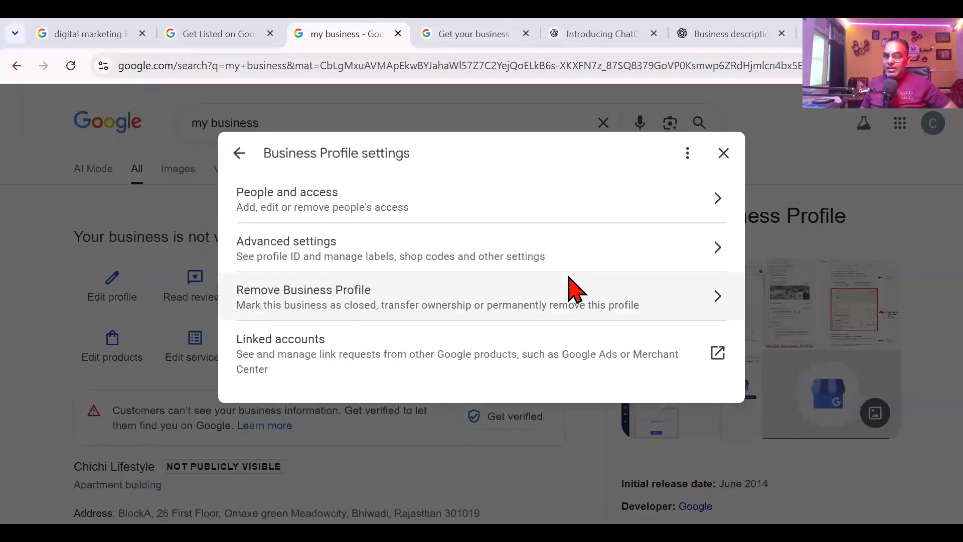
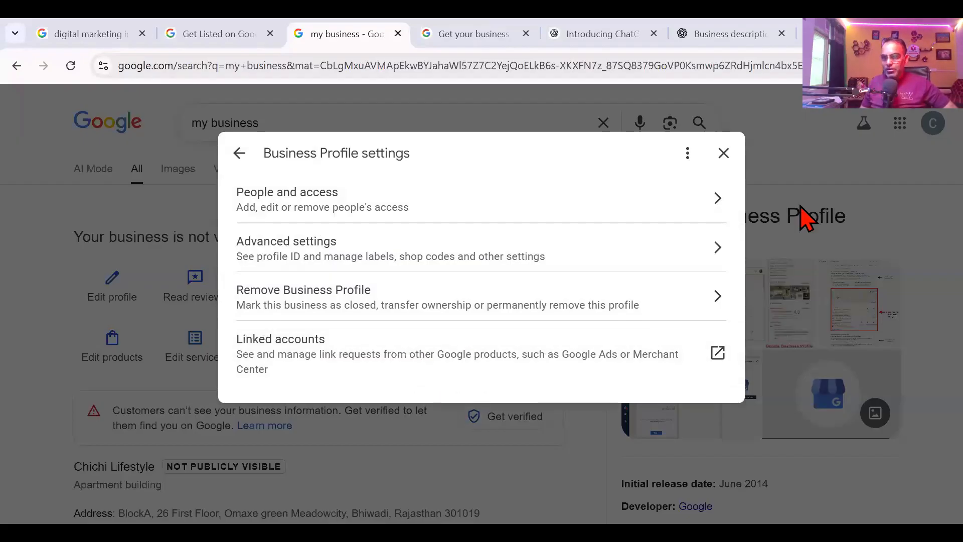
# Step: Look over the Remove Business Profile and Advanced settings pages, then view People and access
pyautogui.click(301, 301)
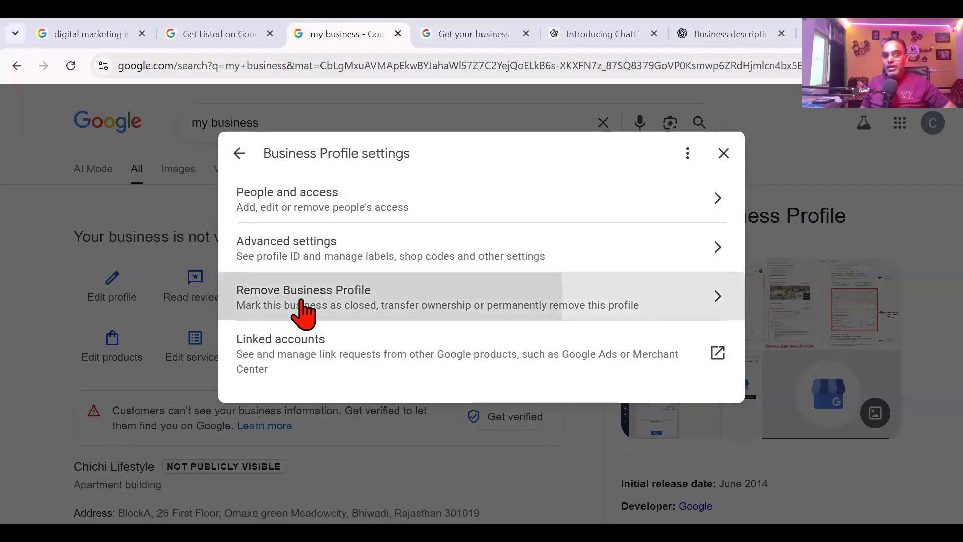
pyautogui.click(240, 153)
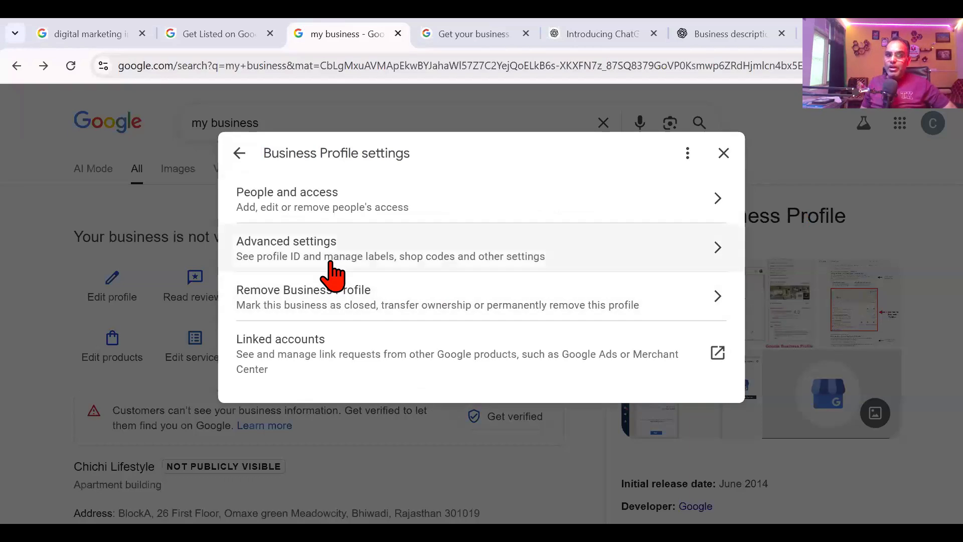
pyautogui.click(331, 262)
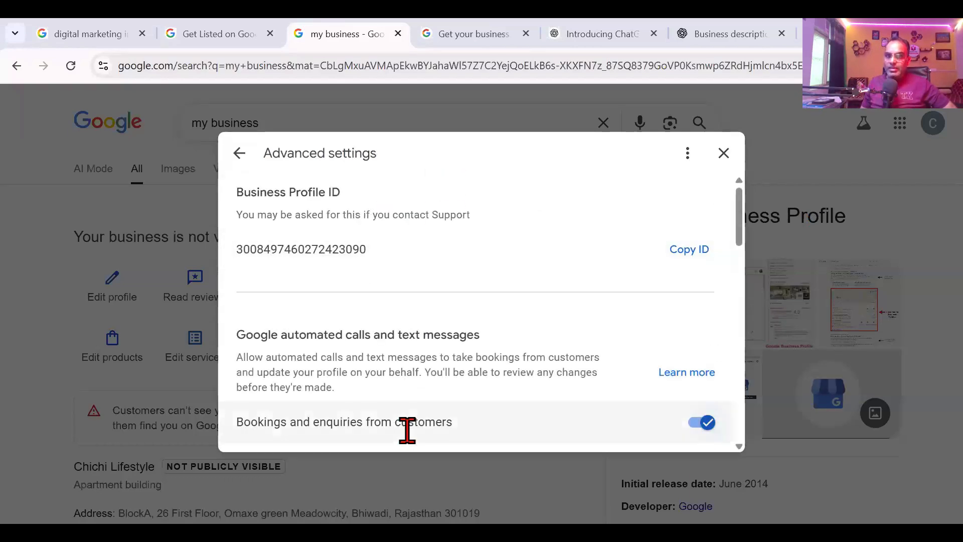
pyautogui.scroll(-5, 482, 366)
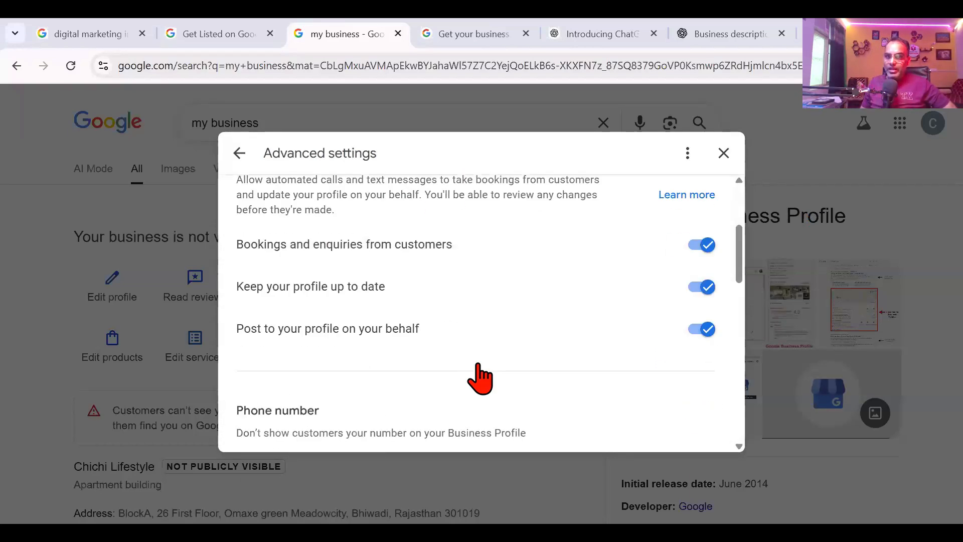
pyautogui.scroll(-10, 482, 312)
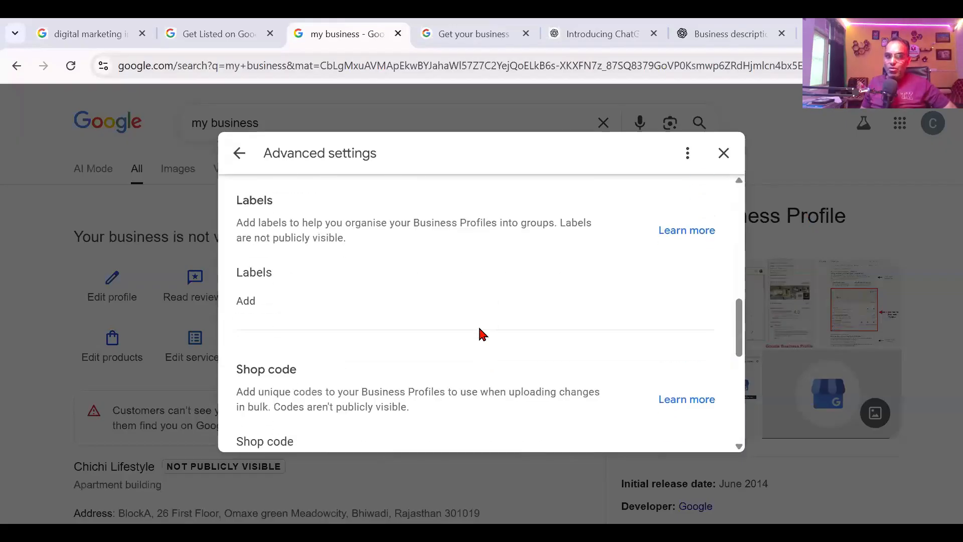
pyautogui.scroll(15, 282, 200)
pyautogui.click(239, 153)
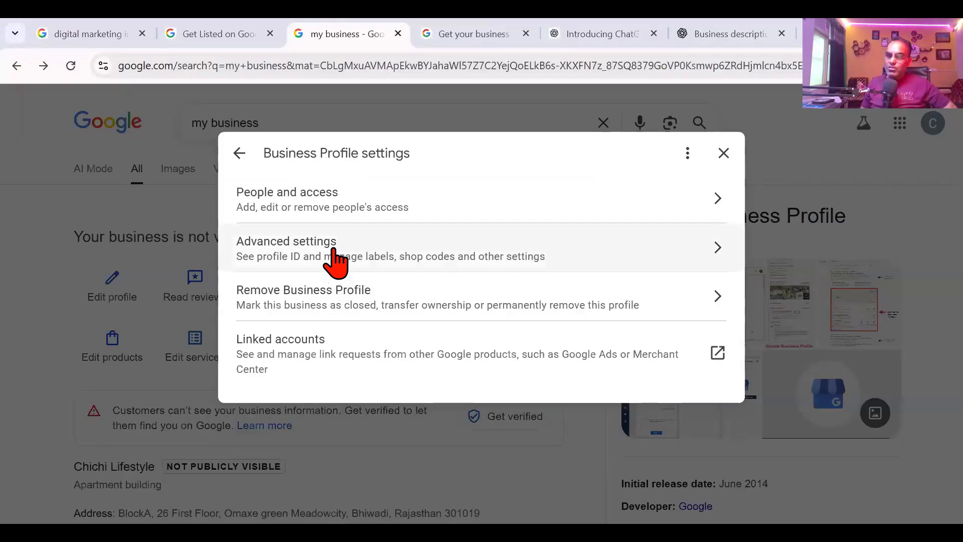
pyautogui.click(327, 203)
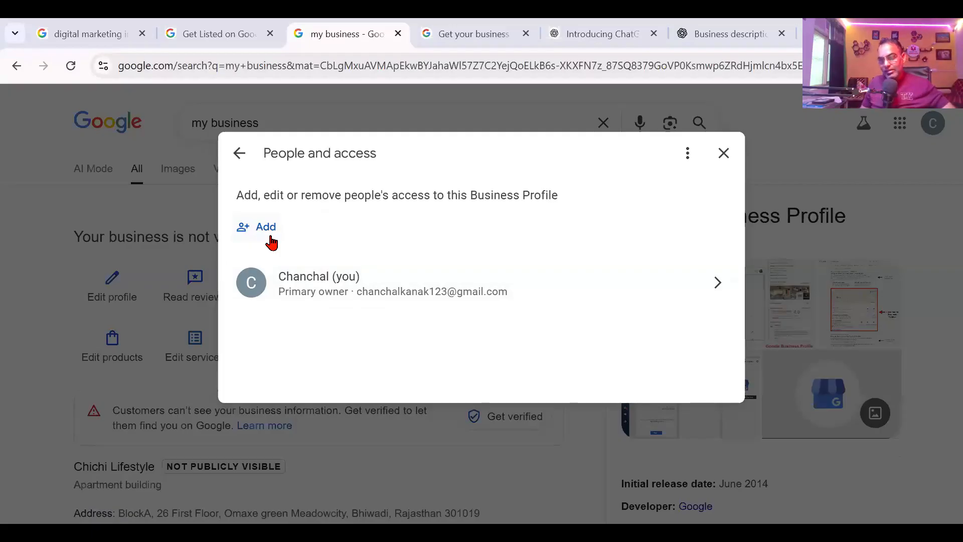
# Step: Cancel adding a new person, close settings, and open Help & support from the three-dot menu
pyautogui.click(271, 242)
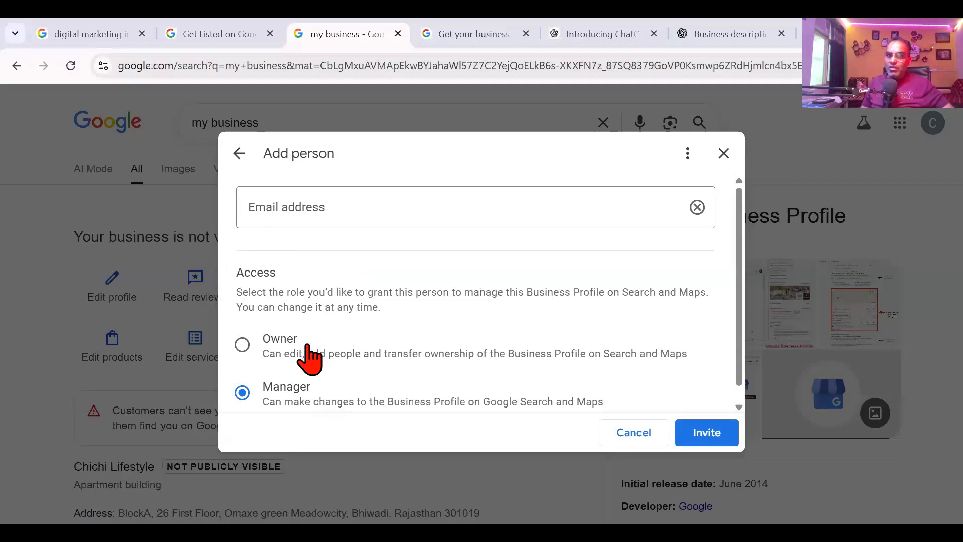
pyautogui.scroll(-1, 310, 357)
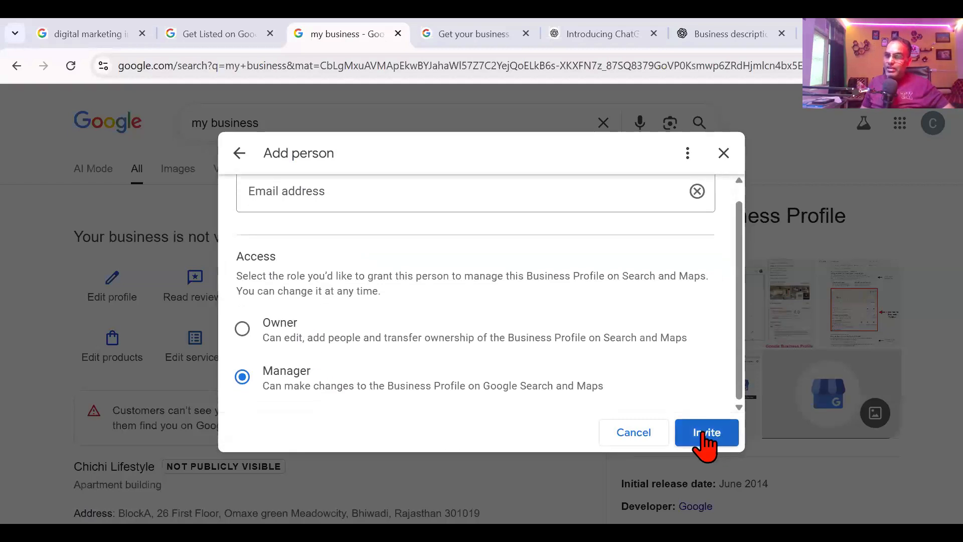
pyautogui.click(653, 434)
pyautogui.click(724, 152)
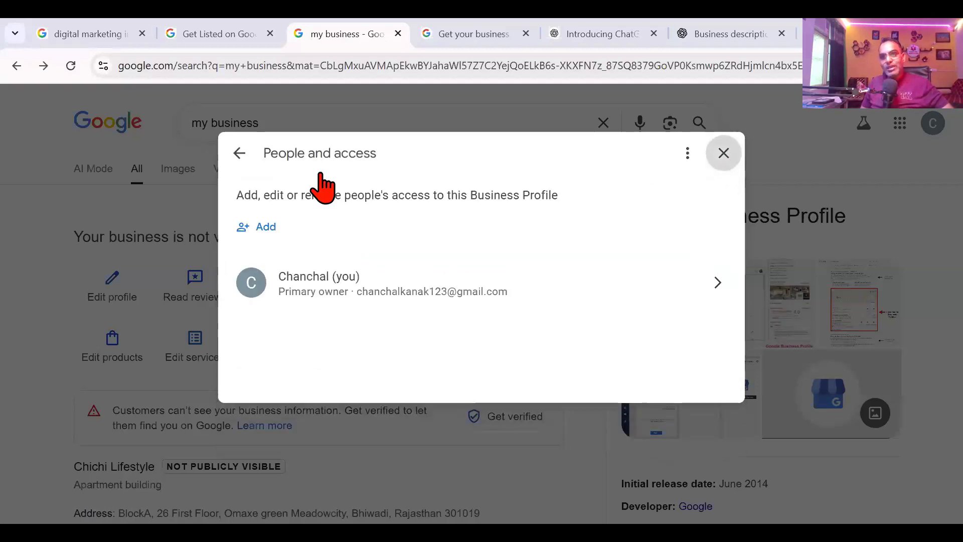
pyautogui.click(541, 239)
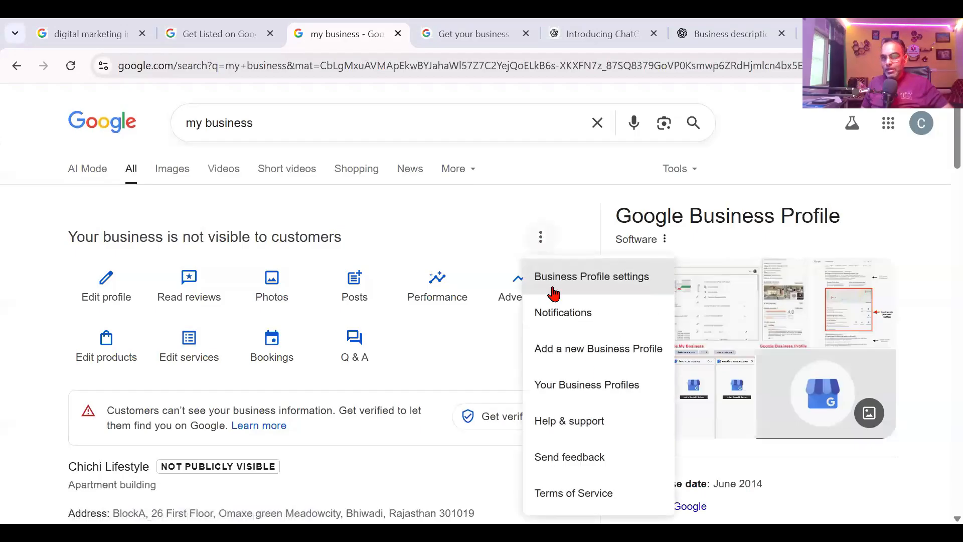
pyautogui.click(586, 422)
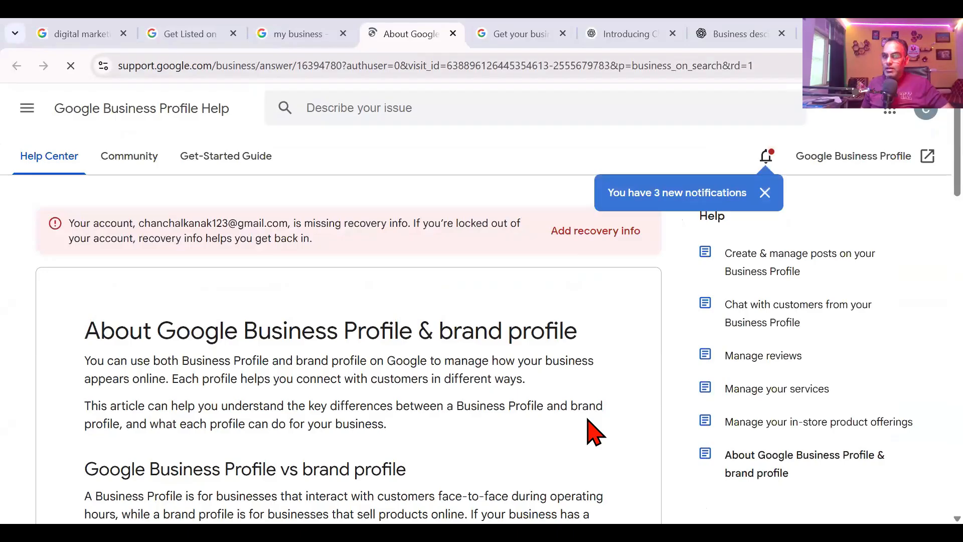
# Step: Open Contact us from the help article, browse the form, then return to the my business results
pyautogui.scroll(-6, 437, 359)
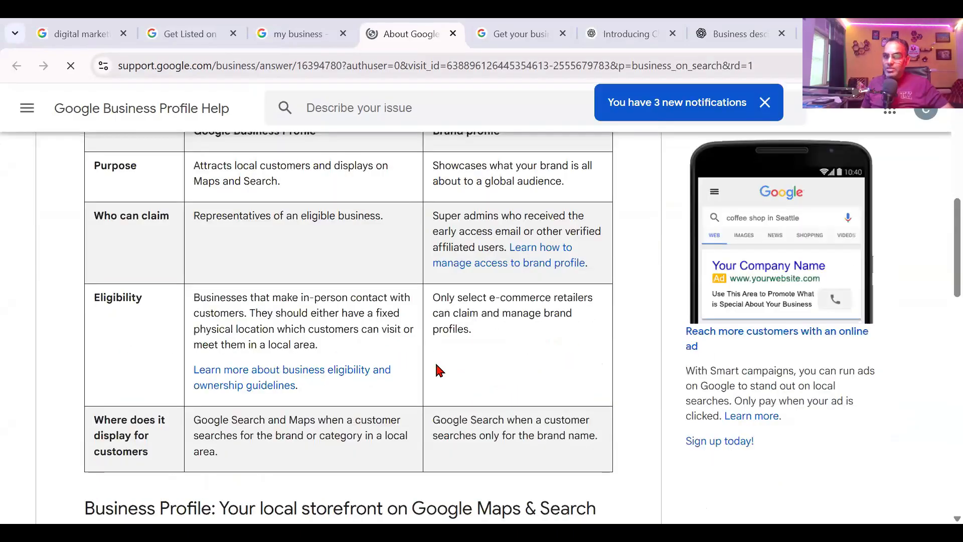
pyautogui.scroll(-10, 436, 370)
pyautogui.click(436, 370)
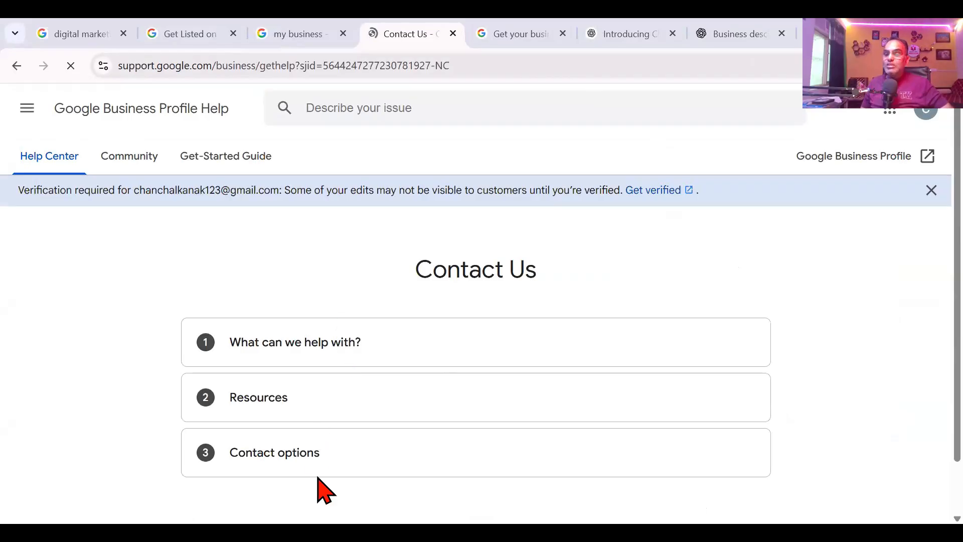
pyautogui.scroll(-5, 324, 487)
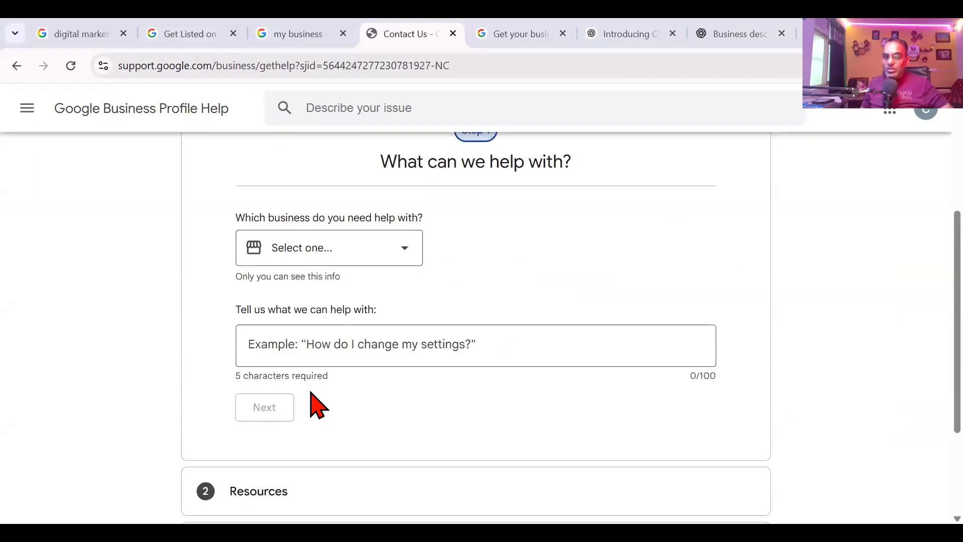
pyautogui.scroll(-2, 295, 490)
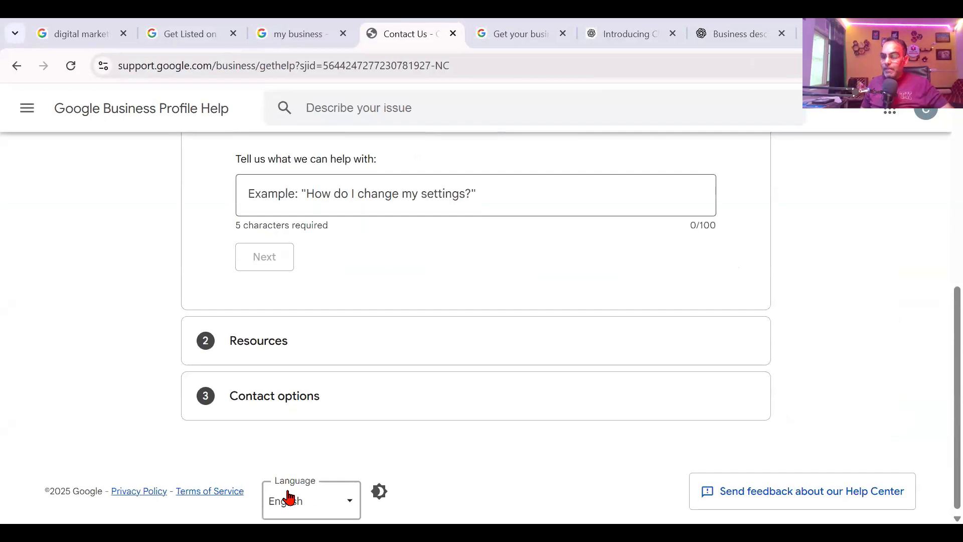
pyautogui.scroll(7, 374, 321)
pyautogui.click(296, 32)
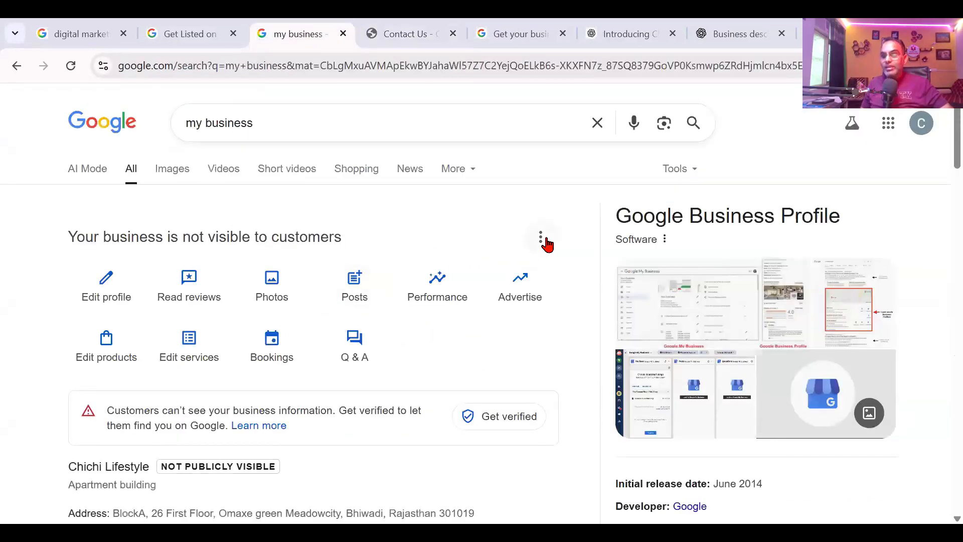
# Step: Open the profile's three-dot menu, then move to the verified internet marketing business's results
pyautogui.click(542, 241)
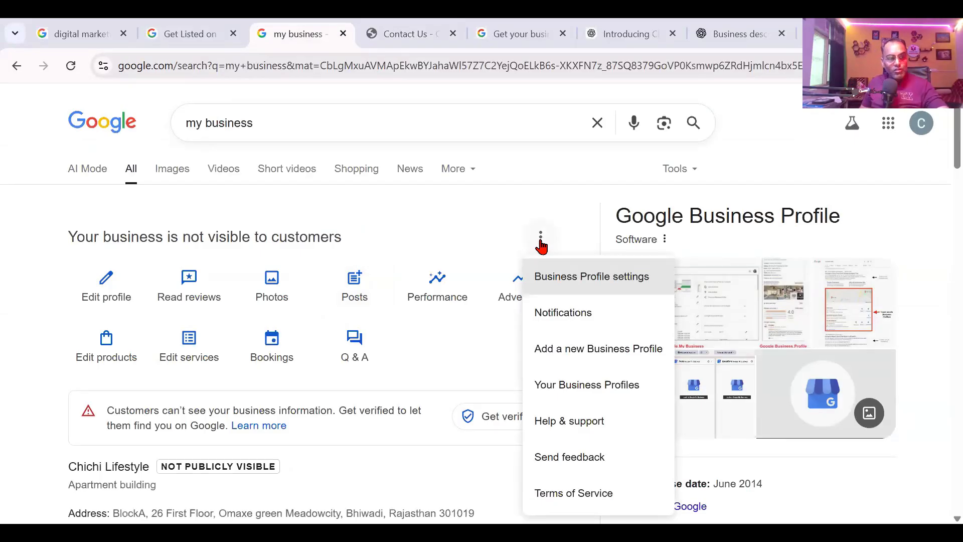
pyautogui.scroll(-2, 641, 459)
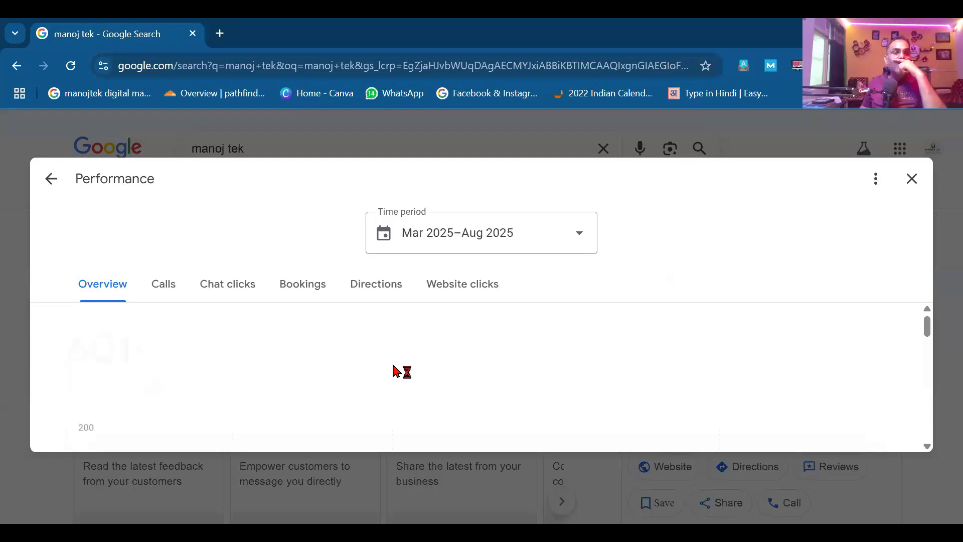
# Step: Scroll through the Mar 2025–Aug 2025 performance overview charts
pyautogui.scroll(-2, 397, 371)
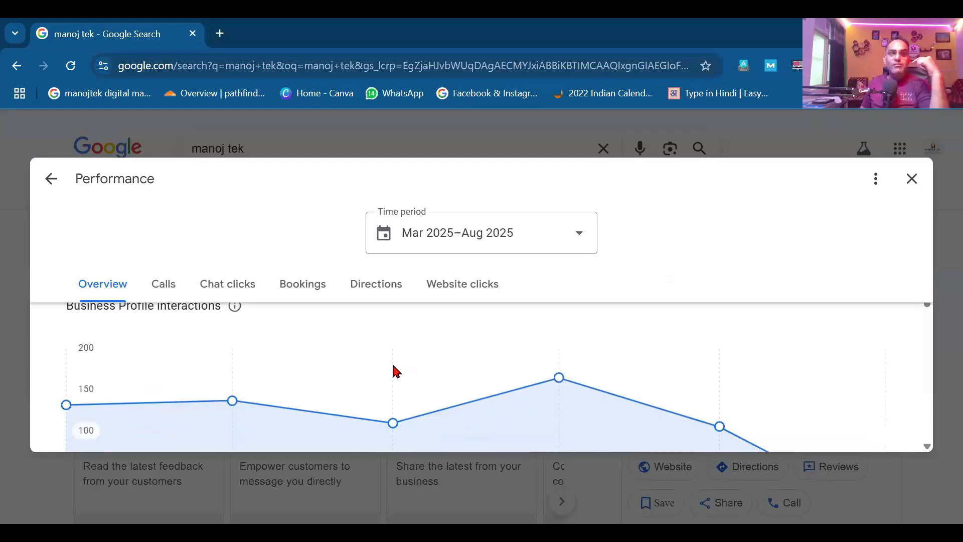
pyautogui.scroll(-4, 397, 371)
pyautogui.scroll(3, 396, 373)
pyautogui.scroll(-3, 398, 377)
pyautogui.scroll(-2, 398, 378)
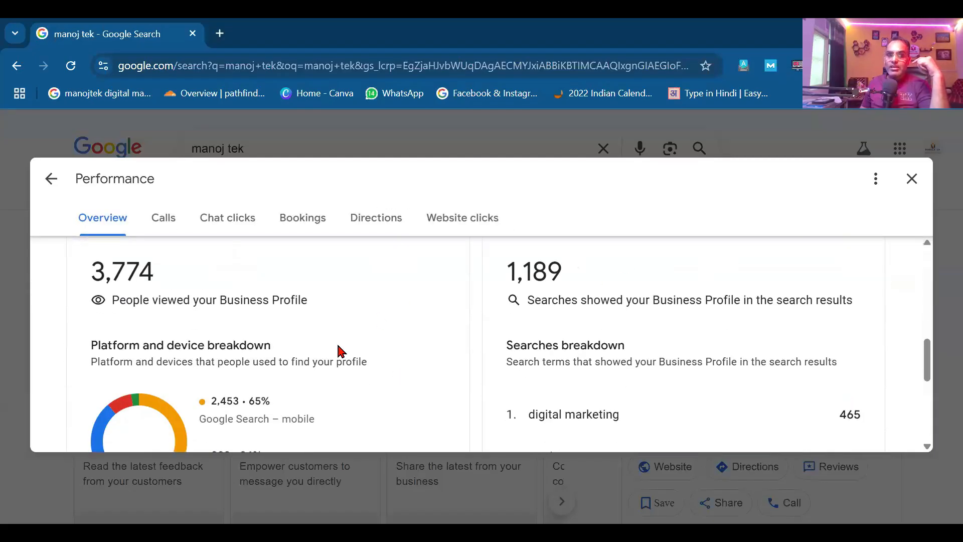
pyautogui.scroll(-2, 339, 349)
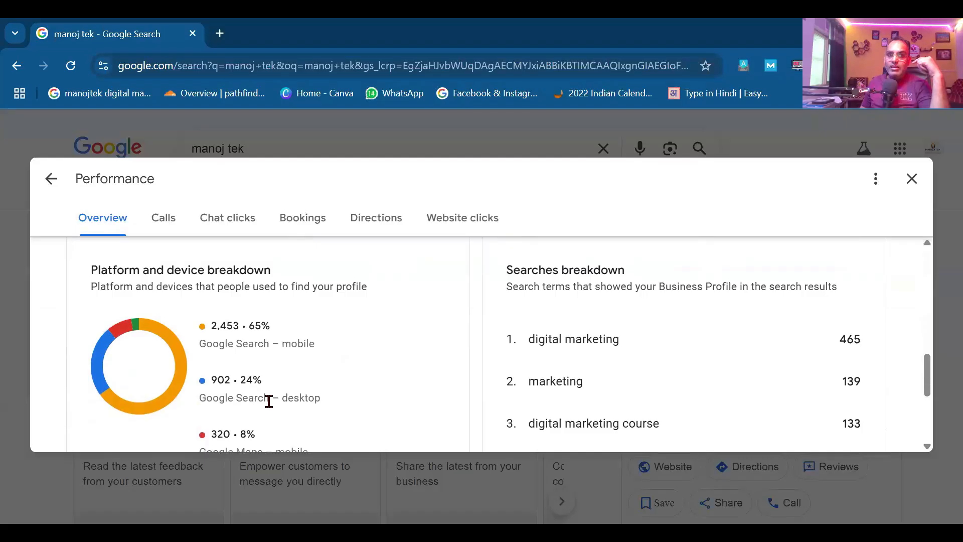
pyautogui.scroll(-4, 276, 415)
pyautogui.scroll(7, 458, 346)
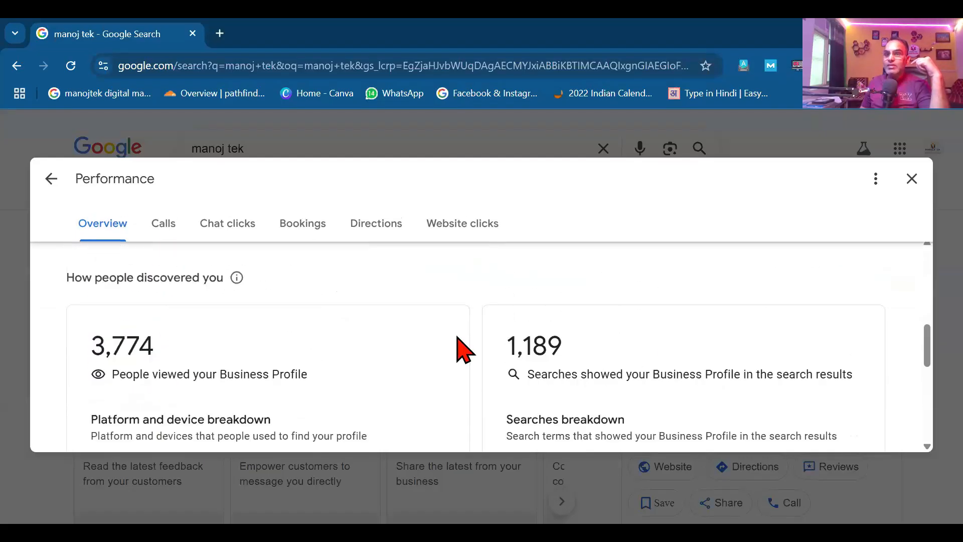
pyautogui.scroll(5, 458, 346)
# Step: Check the Calls, Chat clicks, Bookings, Directions and Website clicks stats, then close Performance
pyautogui.click(173, 292)
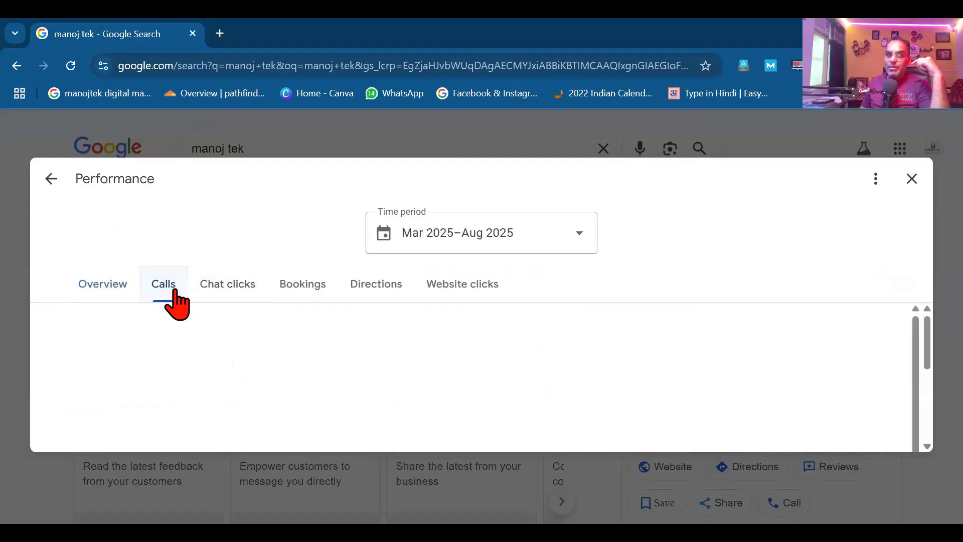
pyautogui.scroll(-5, 215, 387)
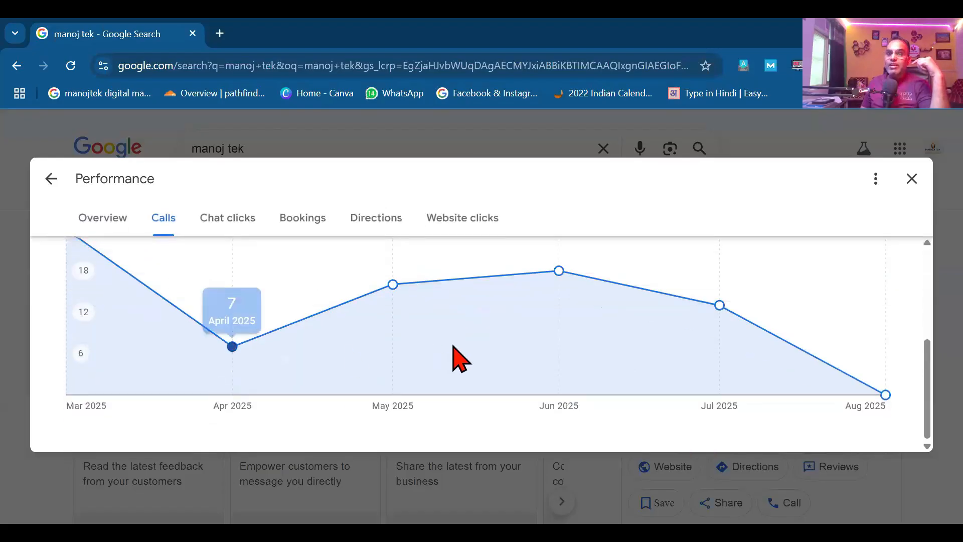
pyautogui.scroll(5, 458, 359)
pyautogui.click(252, 296)
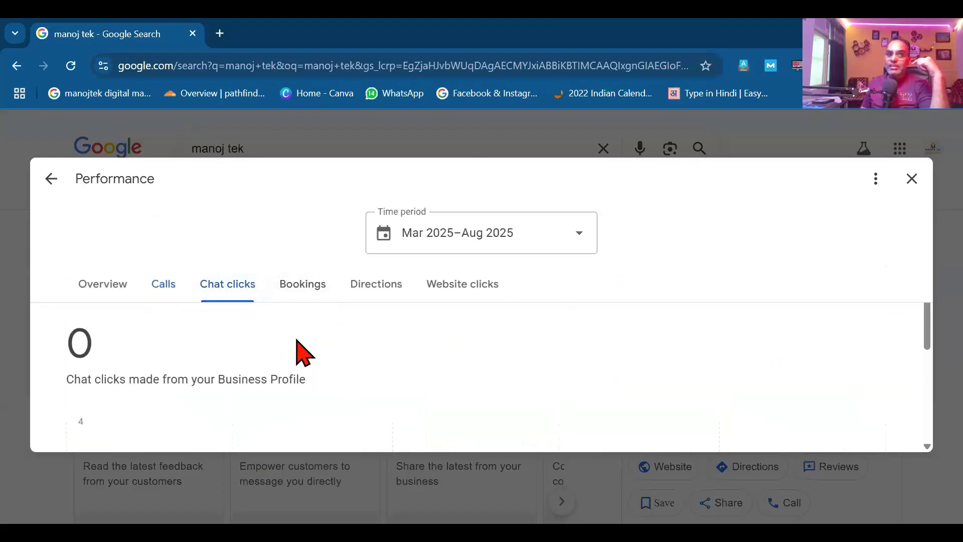
pyautogui.scroll(-4, 300, 351)
pyautogui.click(323, 239)
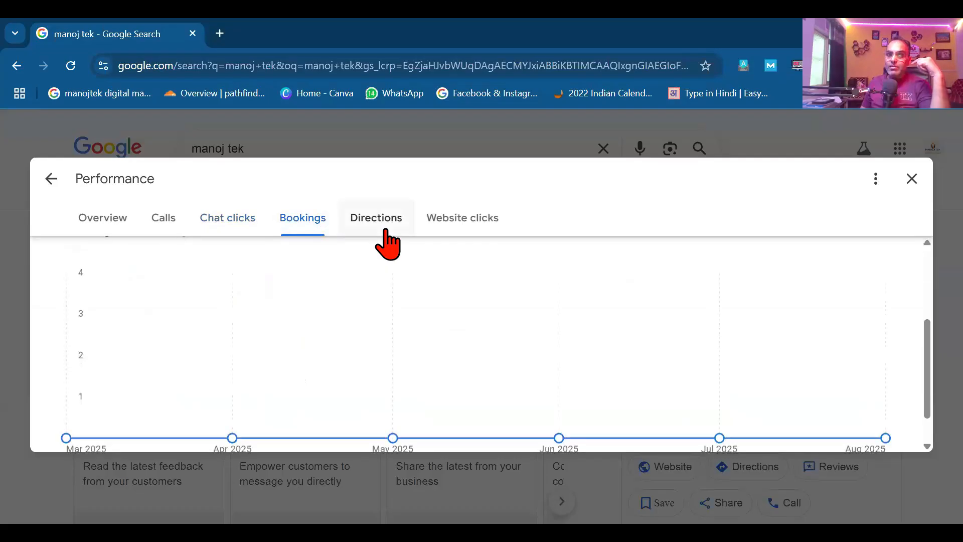
pyautogui.click(387, 231)
pyautogui.scroll(-1, 646, 336)
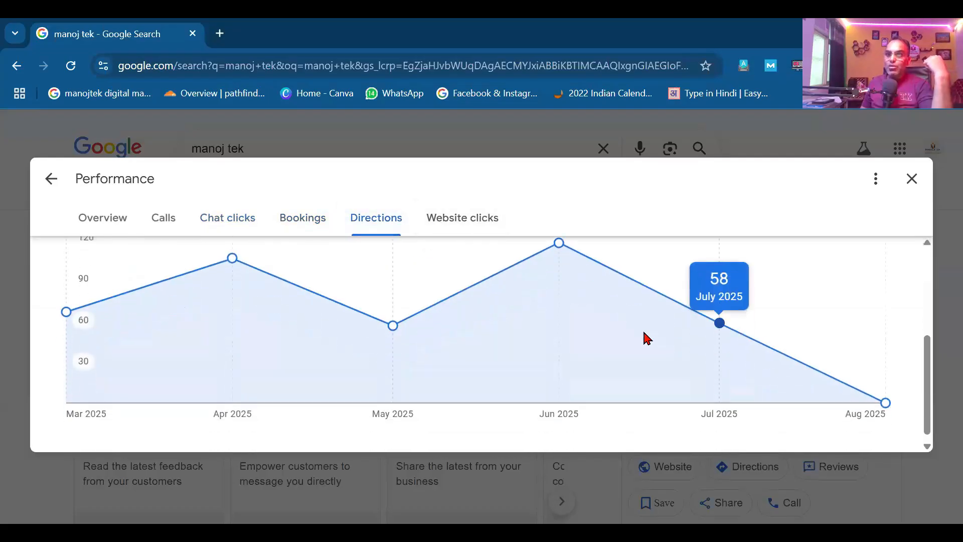
pyautogui.scroll(3, 501, 291)
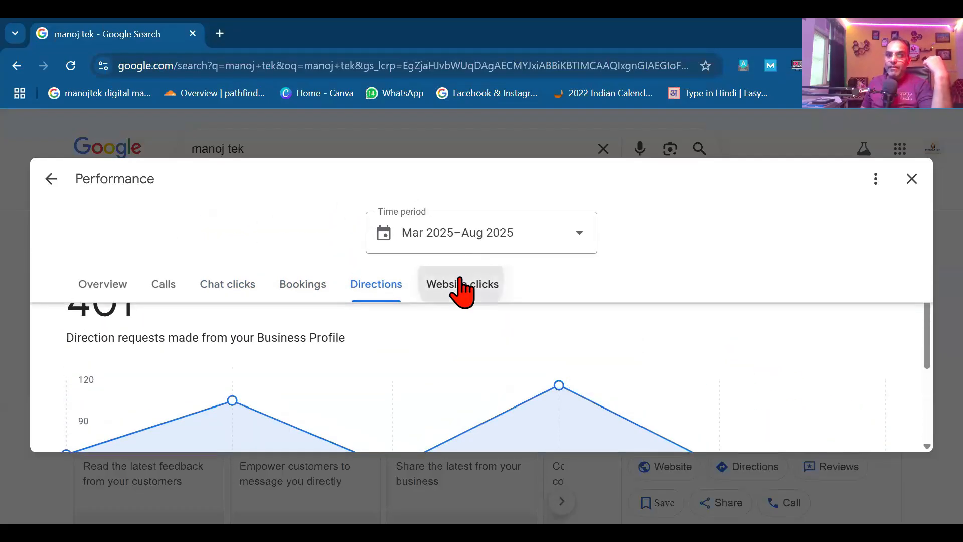
pyautogui.click(461, 287)
pyautogui.scroll(-5, 753, 326)
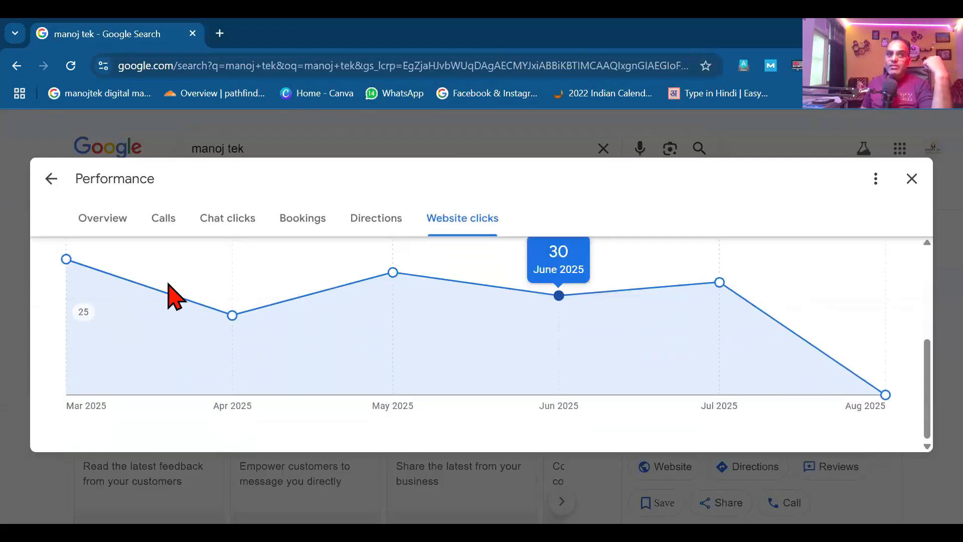
pyautogui.click(50, 179)
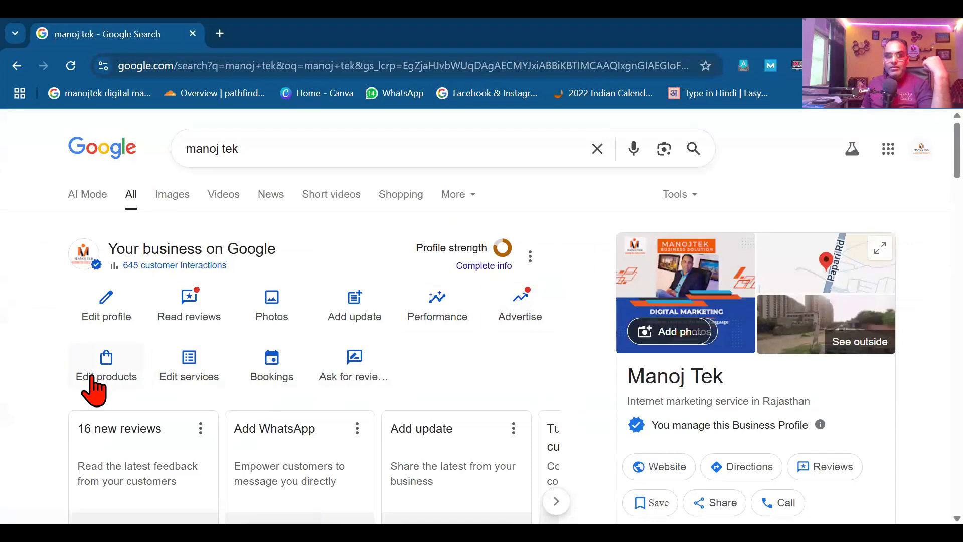
pyautogui.click(100, 313)
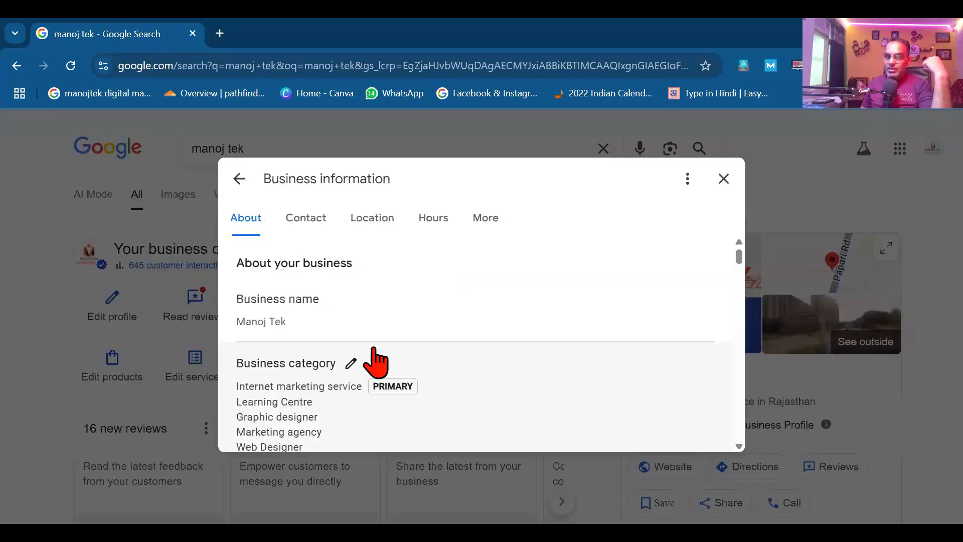
pyautogui.scroll(-4, 375, 360)
pyautogui.scroll(-6, 375, 352)
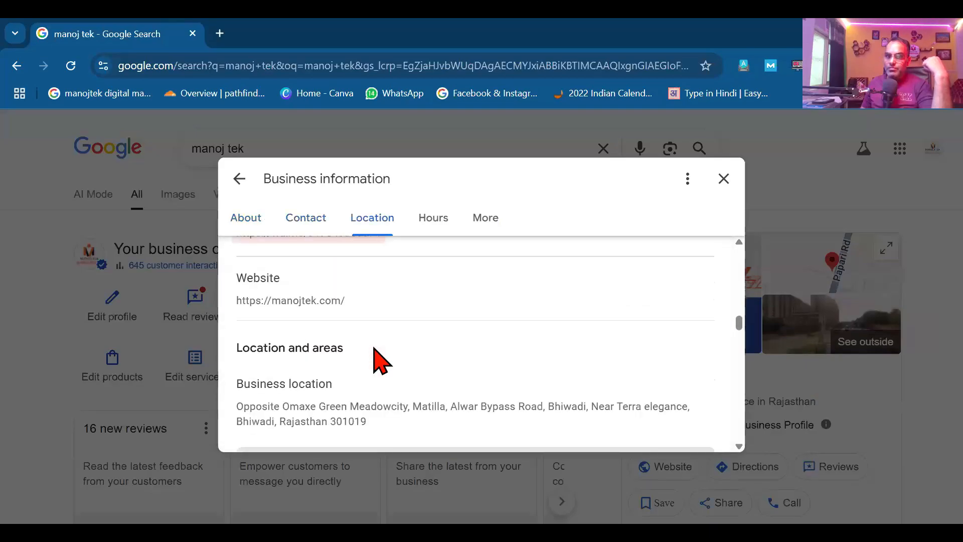
pyautogui.scroll(-12, 379, 357)
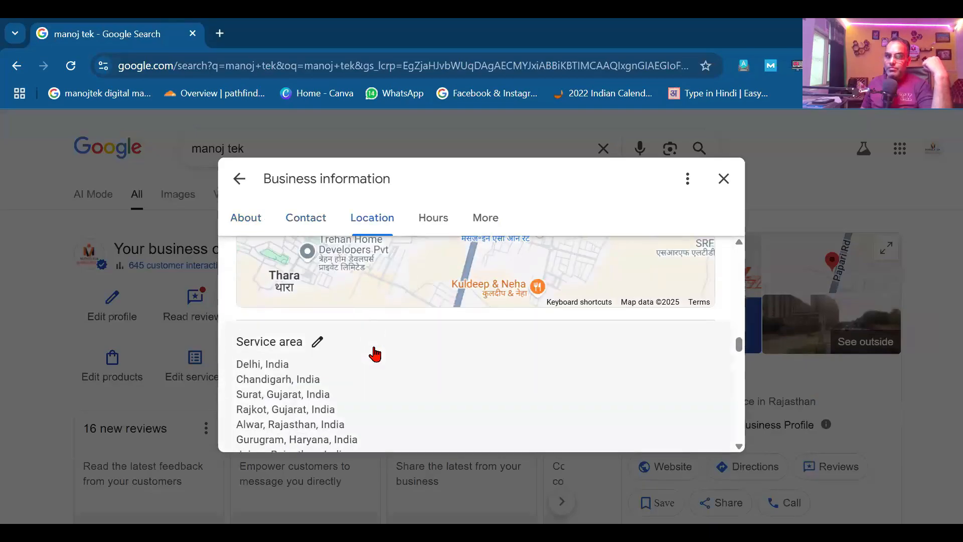
pyautogui.scroll(3, 318, 381)
pyautogui.scroll(-6, 307, 380)
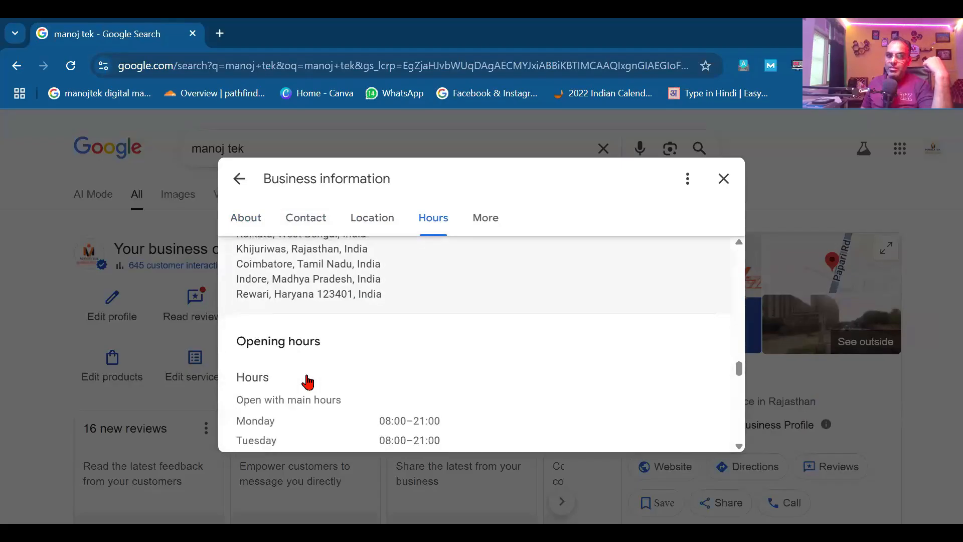
pyautogui.scroll(-10, 307, 382)
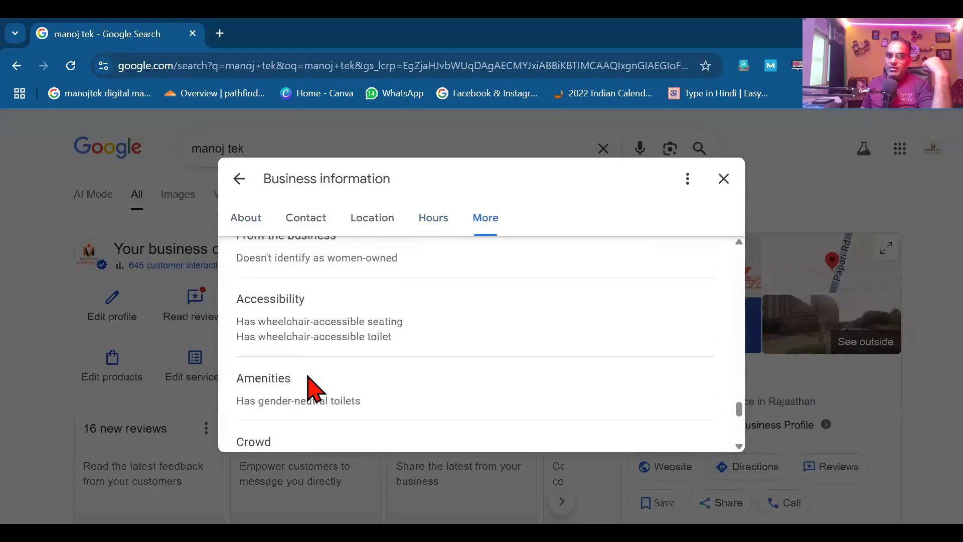
pyautogui.scroll(2, 308, 382)
pyautogui.scroll(-9, 307, 381)
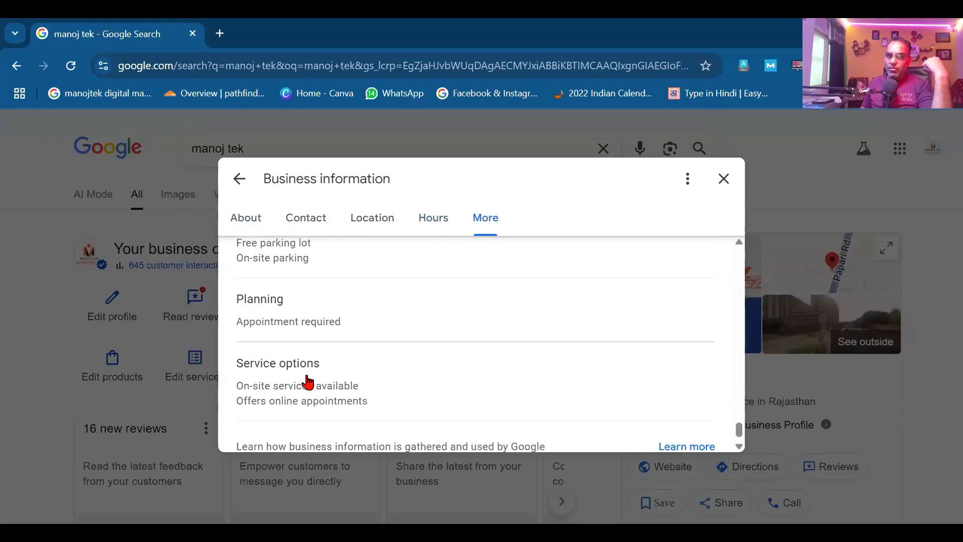
pyautogui.scroll(8, 307, 382)
pyautogui.scroll(15, 308, 382)
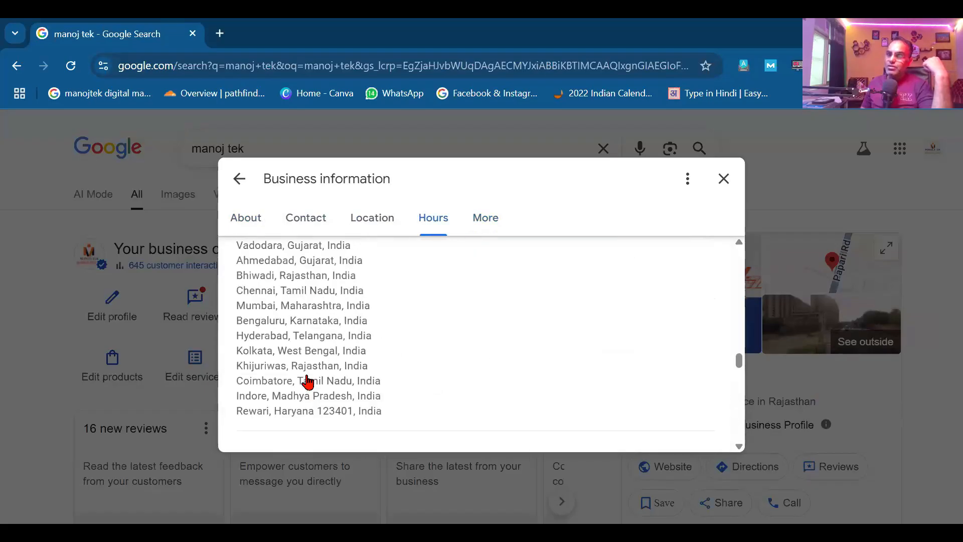
pyautogui.scroll(10, 731, 178)
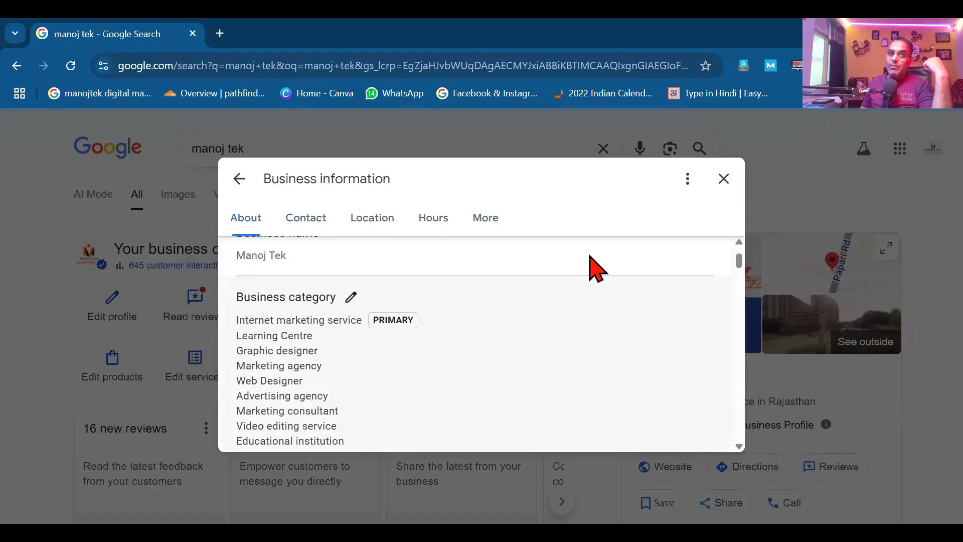
pyautogui.press('Escape')
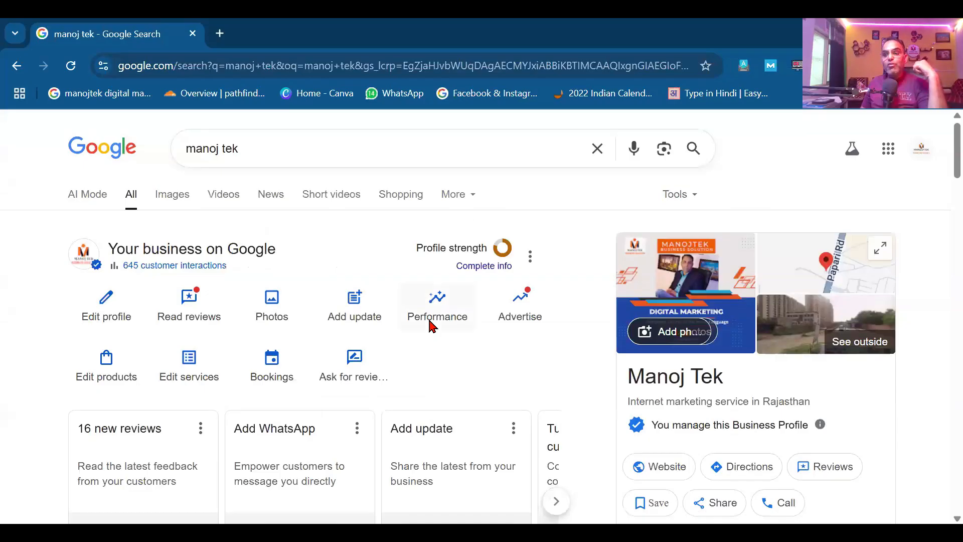
pyautogui.scroll(-2, 430, 326)
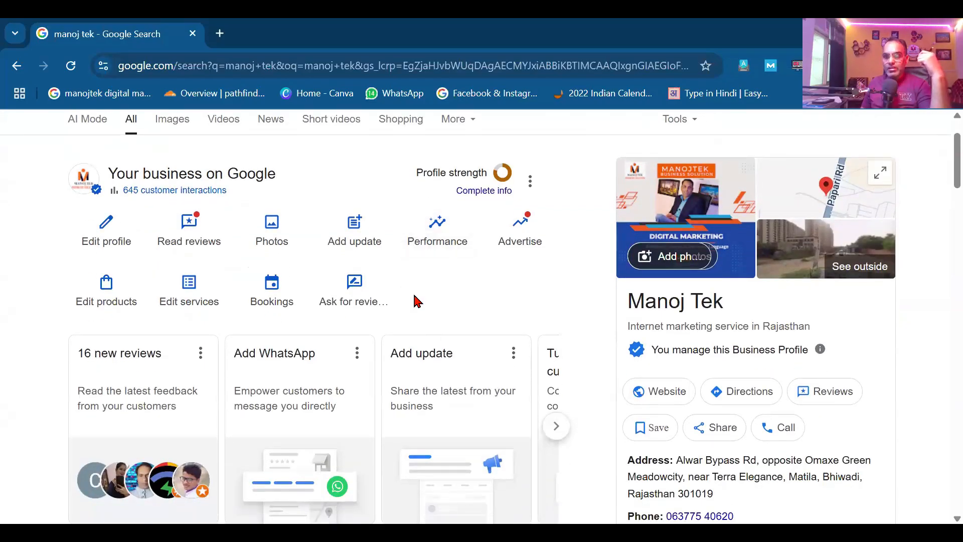
# Step: Open Ask for reviews, find the reviews QR code, and copy the review link
pyautogui.click(355, 286)
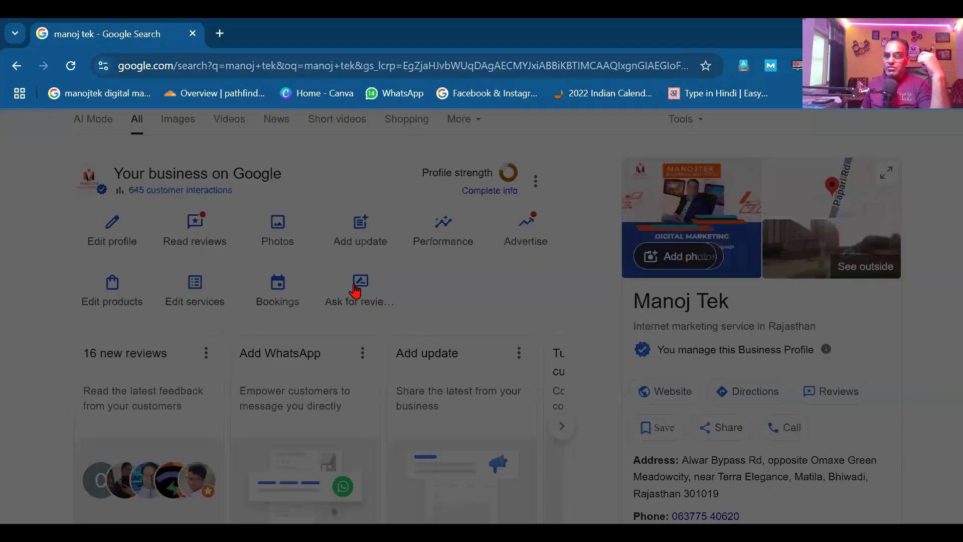
pyautogui.scroll(-2, 525, 340)
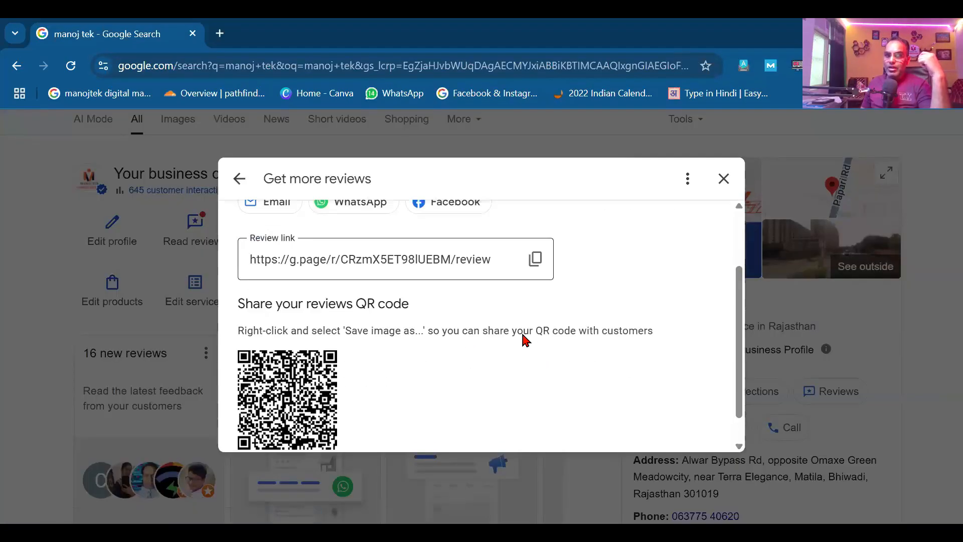
pyautogui.scroll(-1, 524, 340)
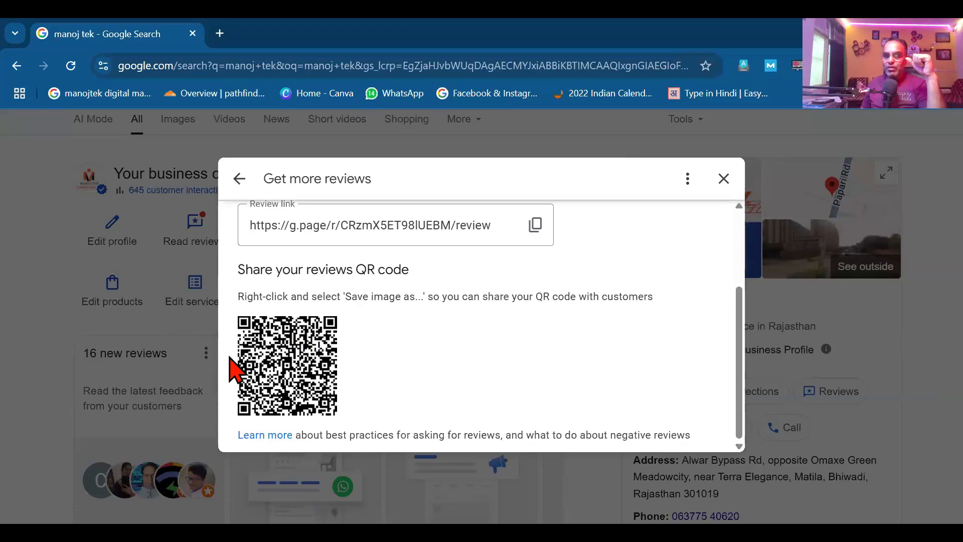
pyautogui.scroll(3, 534, 356)
pyautogui.click(535, 347)
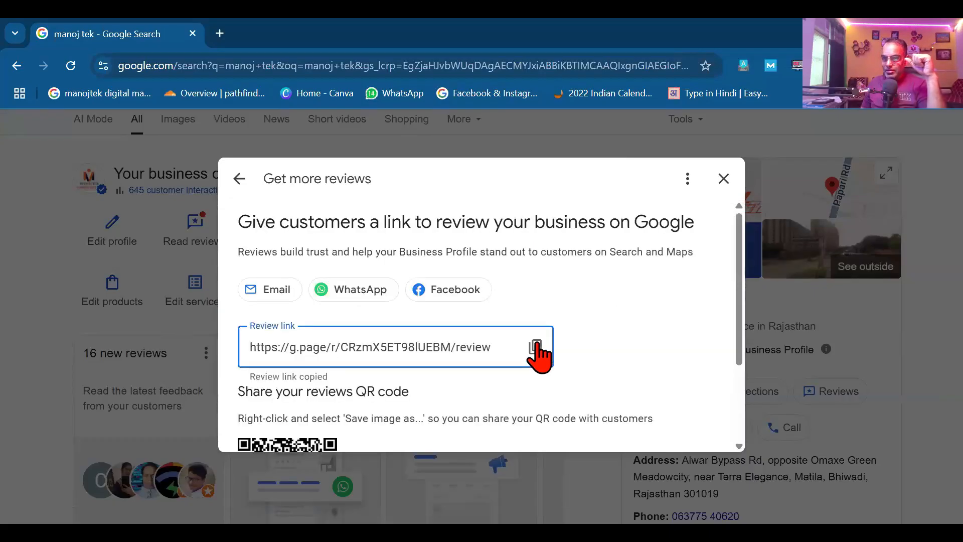